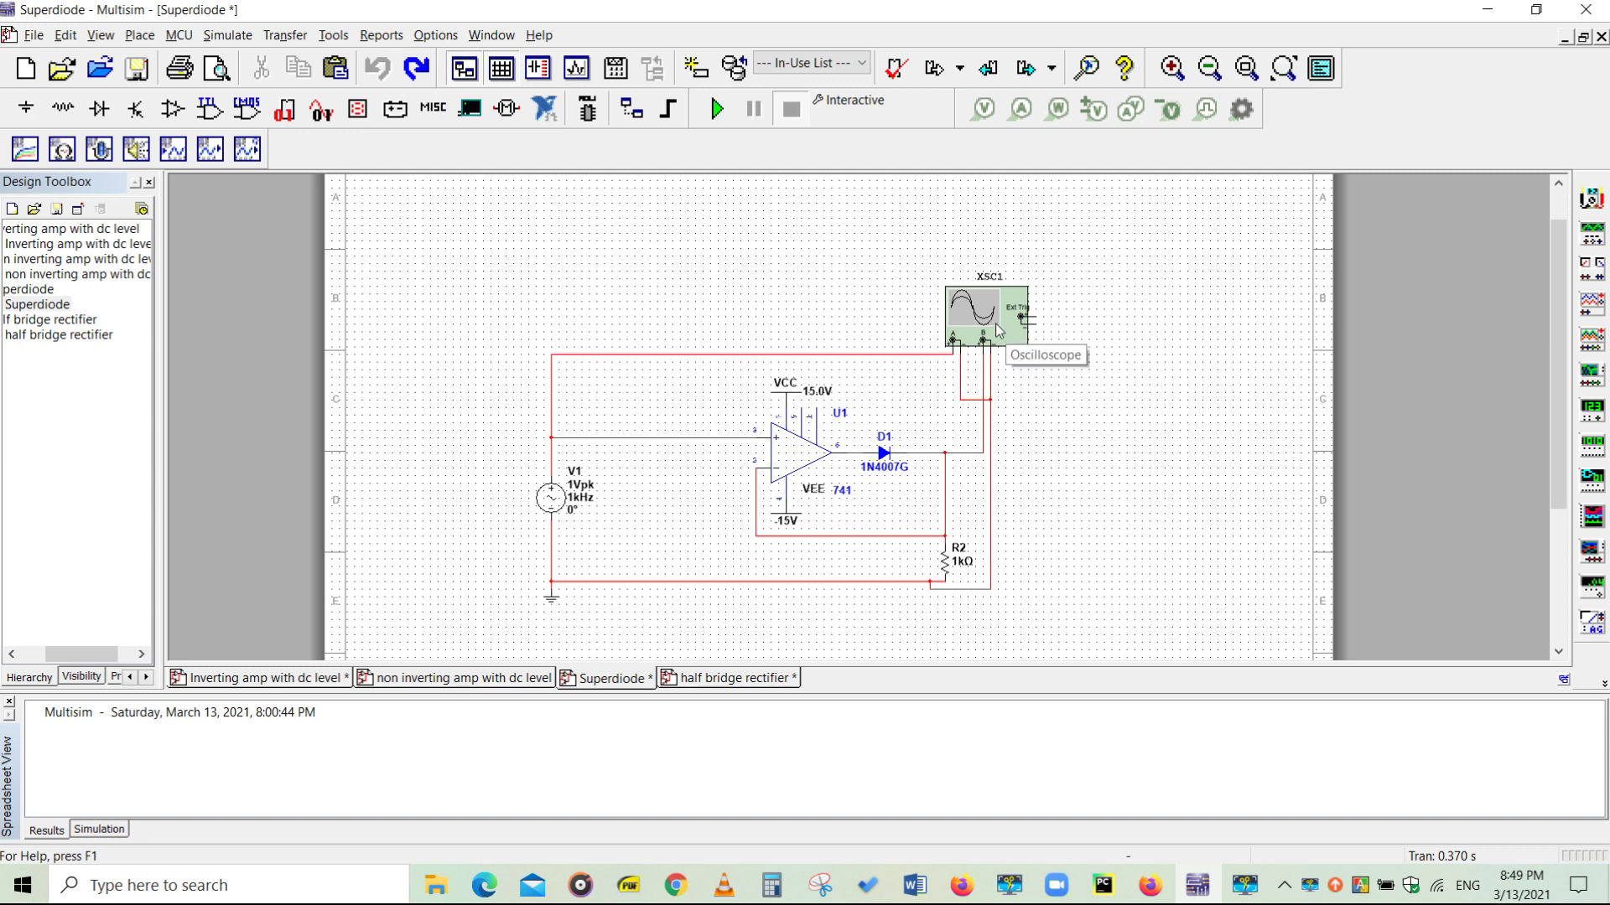
Run the Superdiode circuit simulation and open the display of oscilloscope XSC1.
left_click(716, 109)
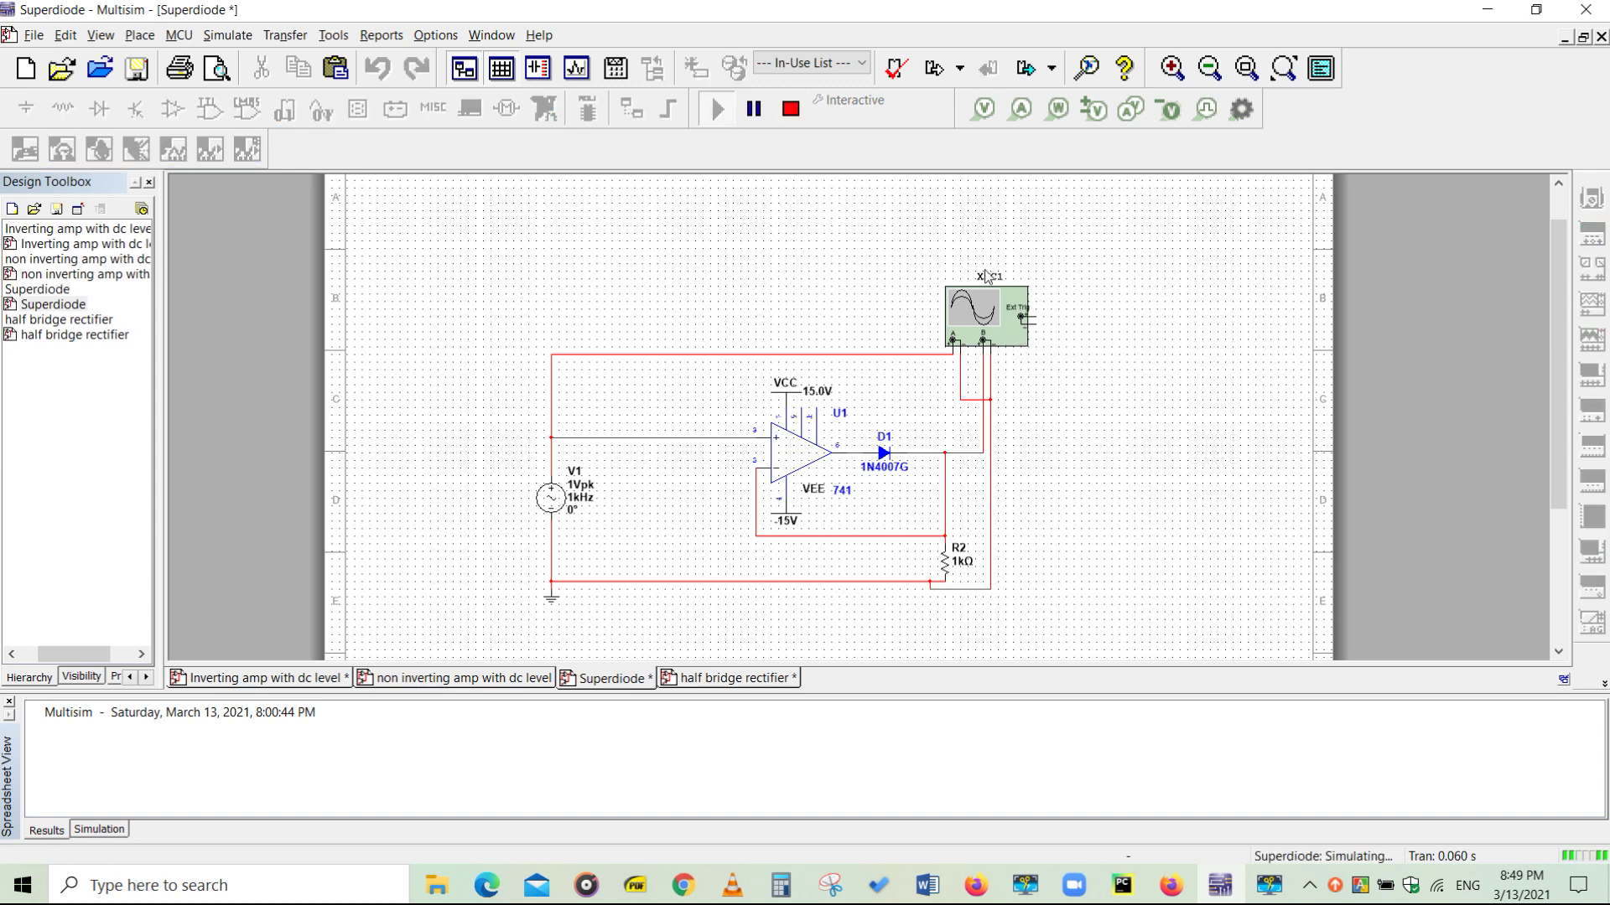
right_click(990, 301)
left_click(1088, 758)
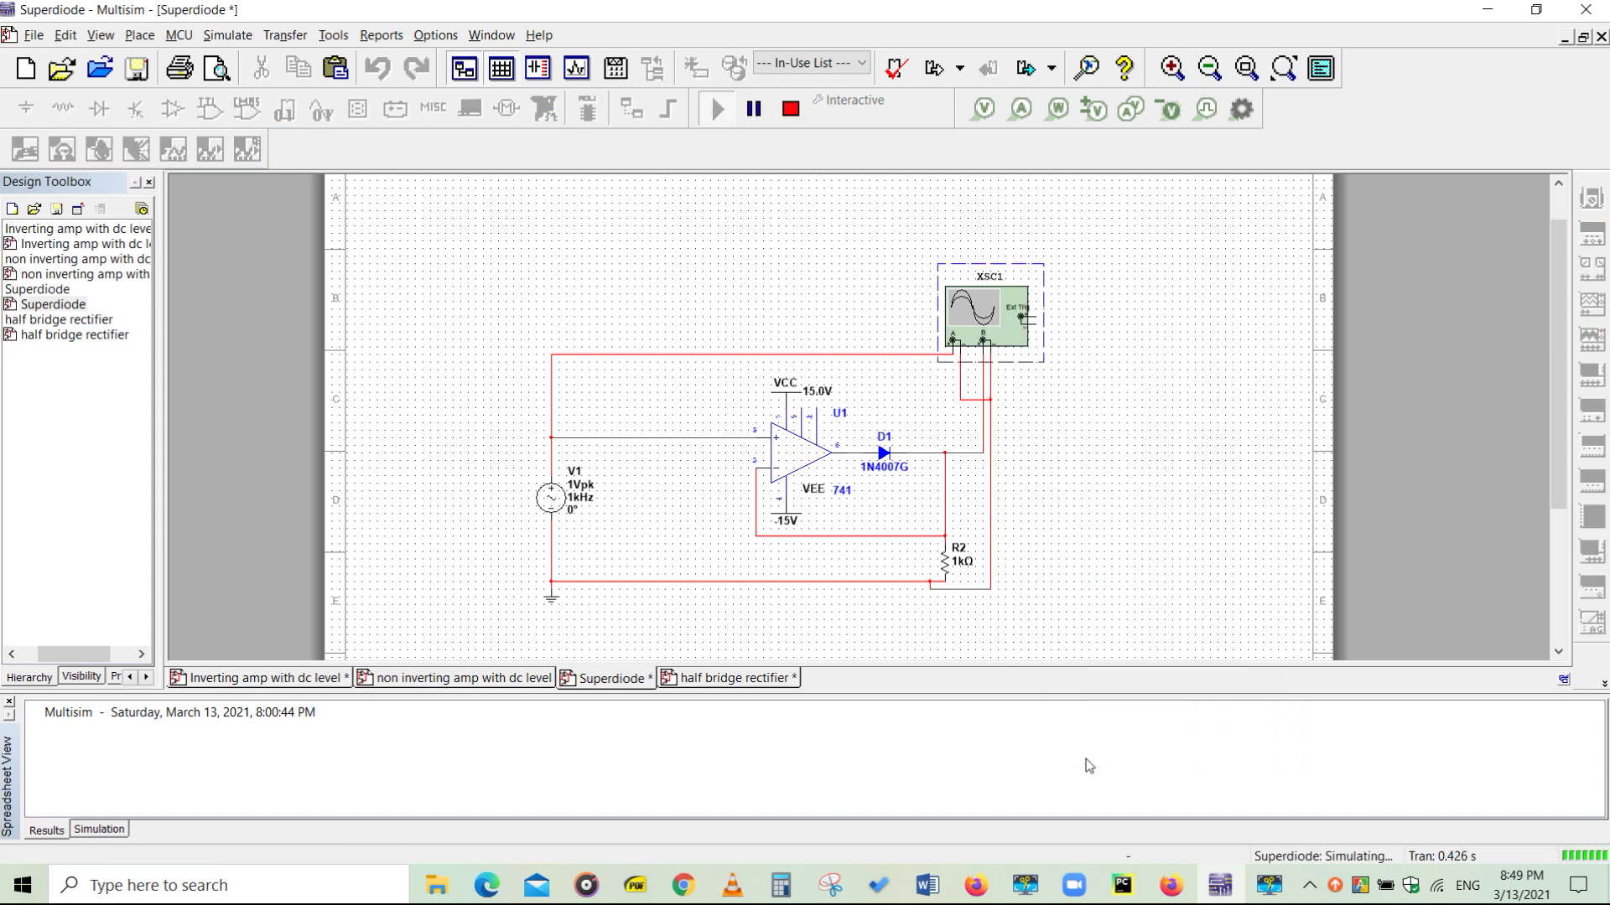
right_click(982, 341)
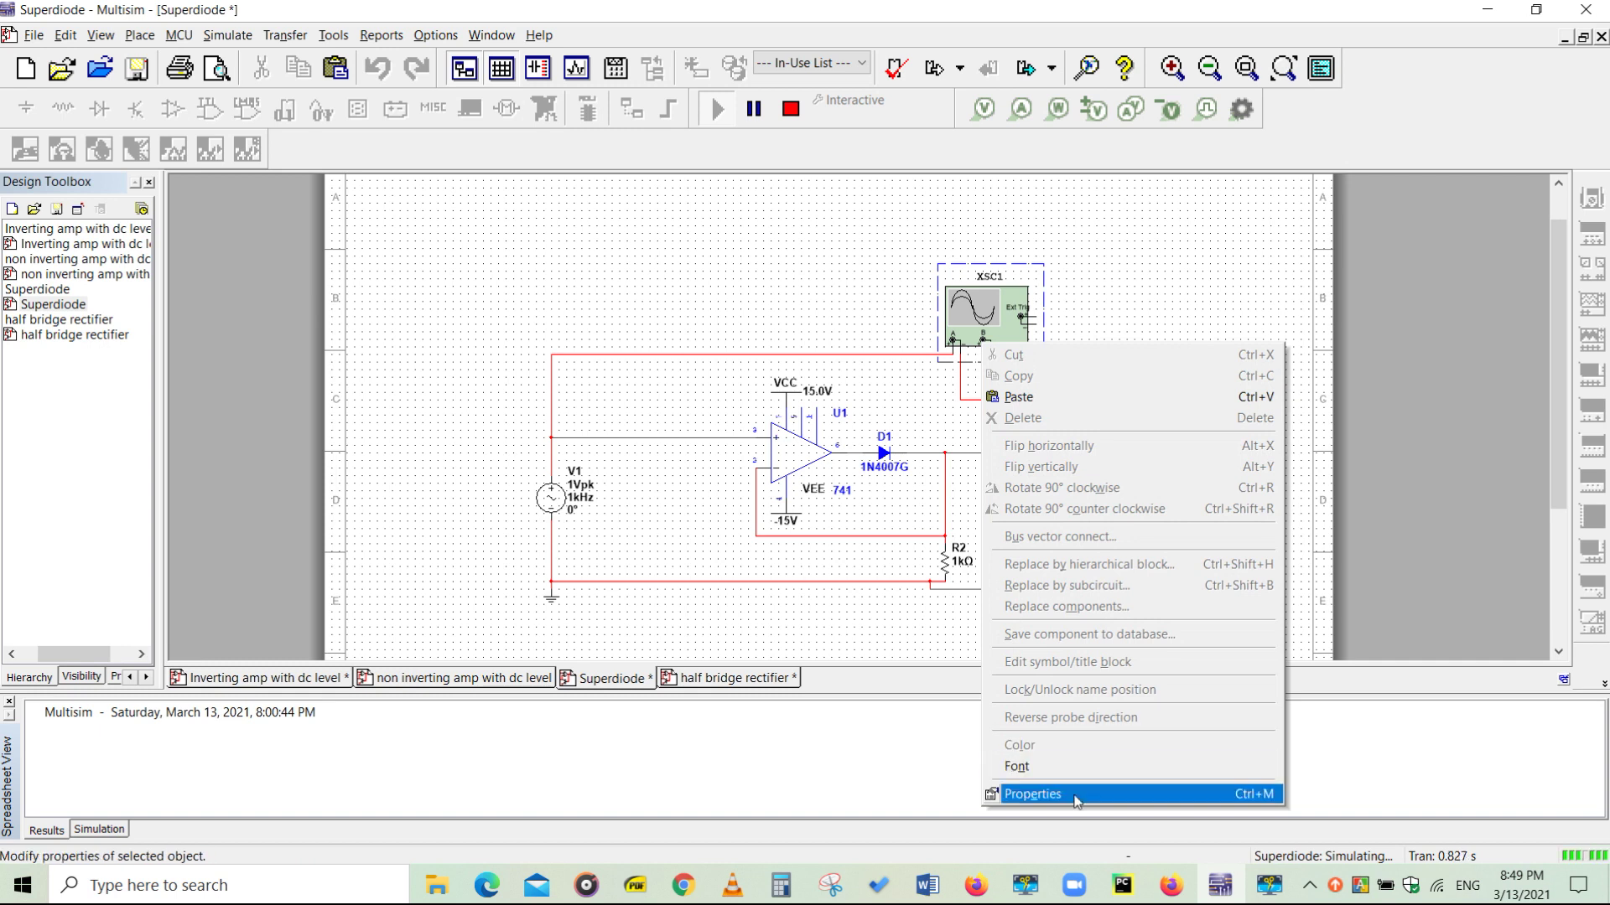
left_click(1077, 796)
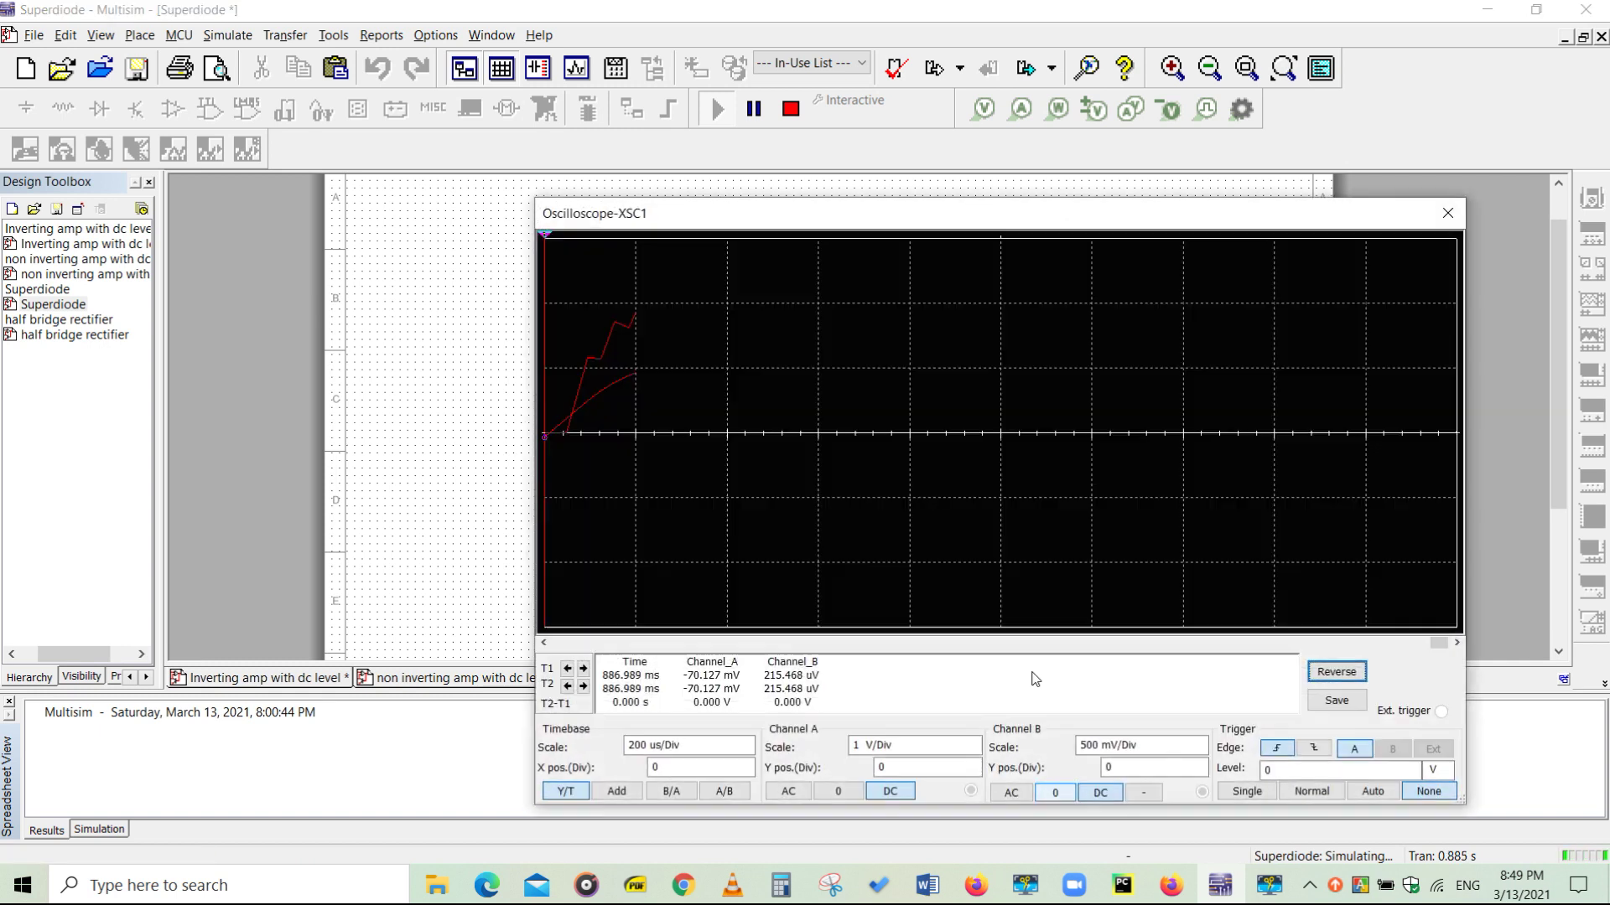
Pause the simulation to review the captured input and output waveforms on the oscilloscope, then close its display and stop the run.
left_click(790, 108)
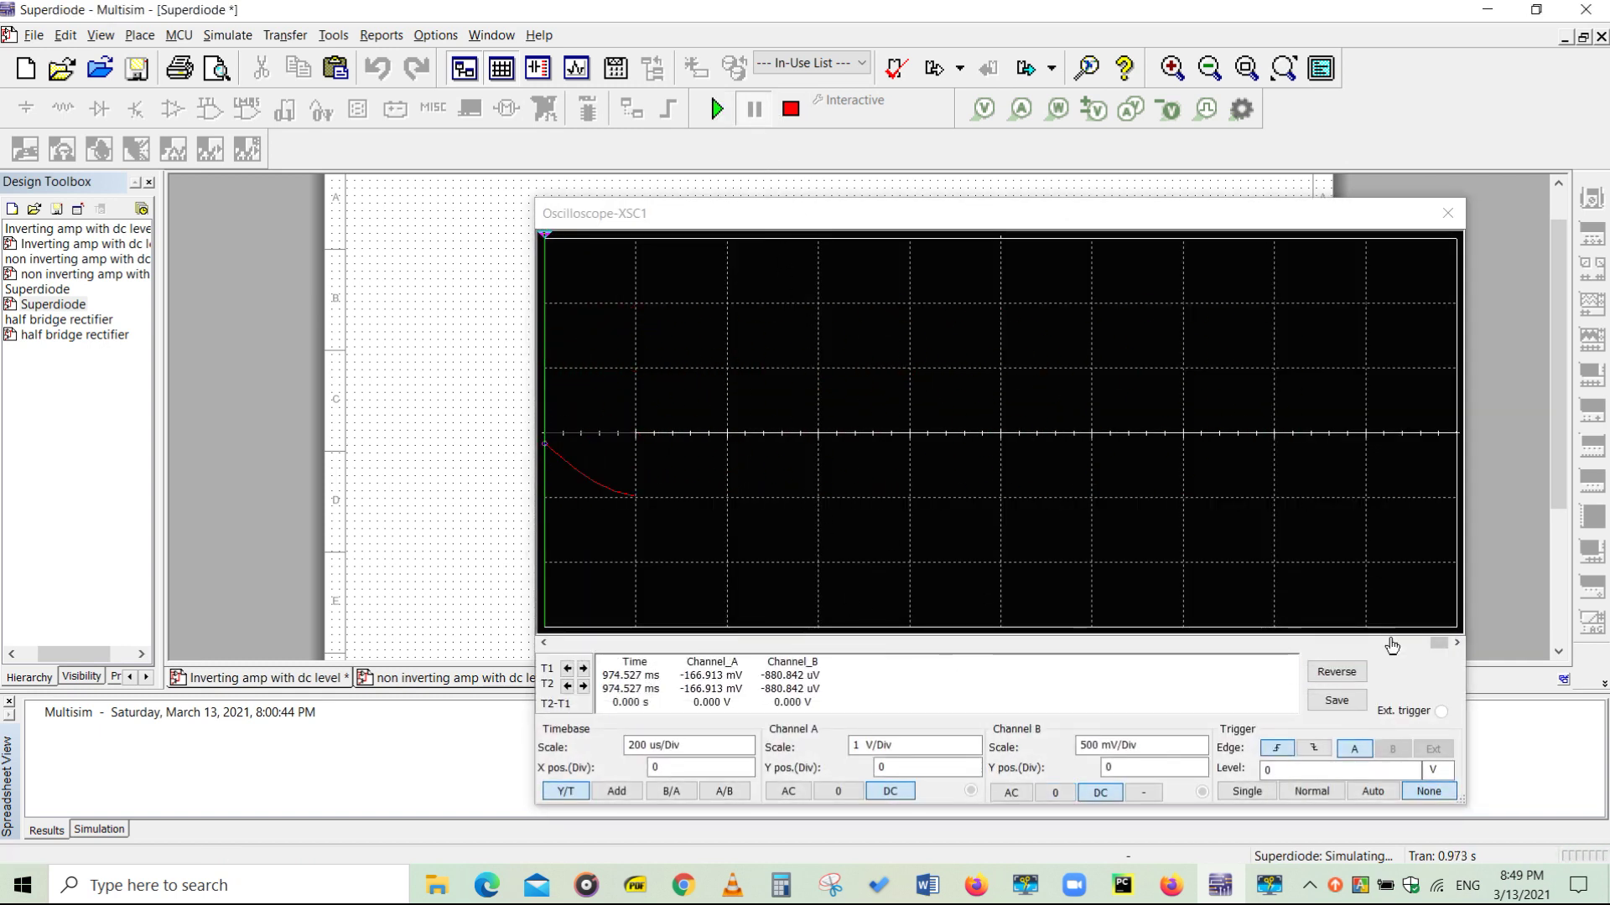
left_click_drag(1439, 644, 1386, 652)
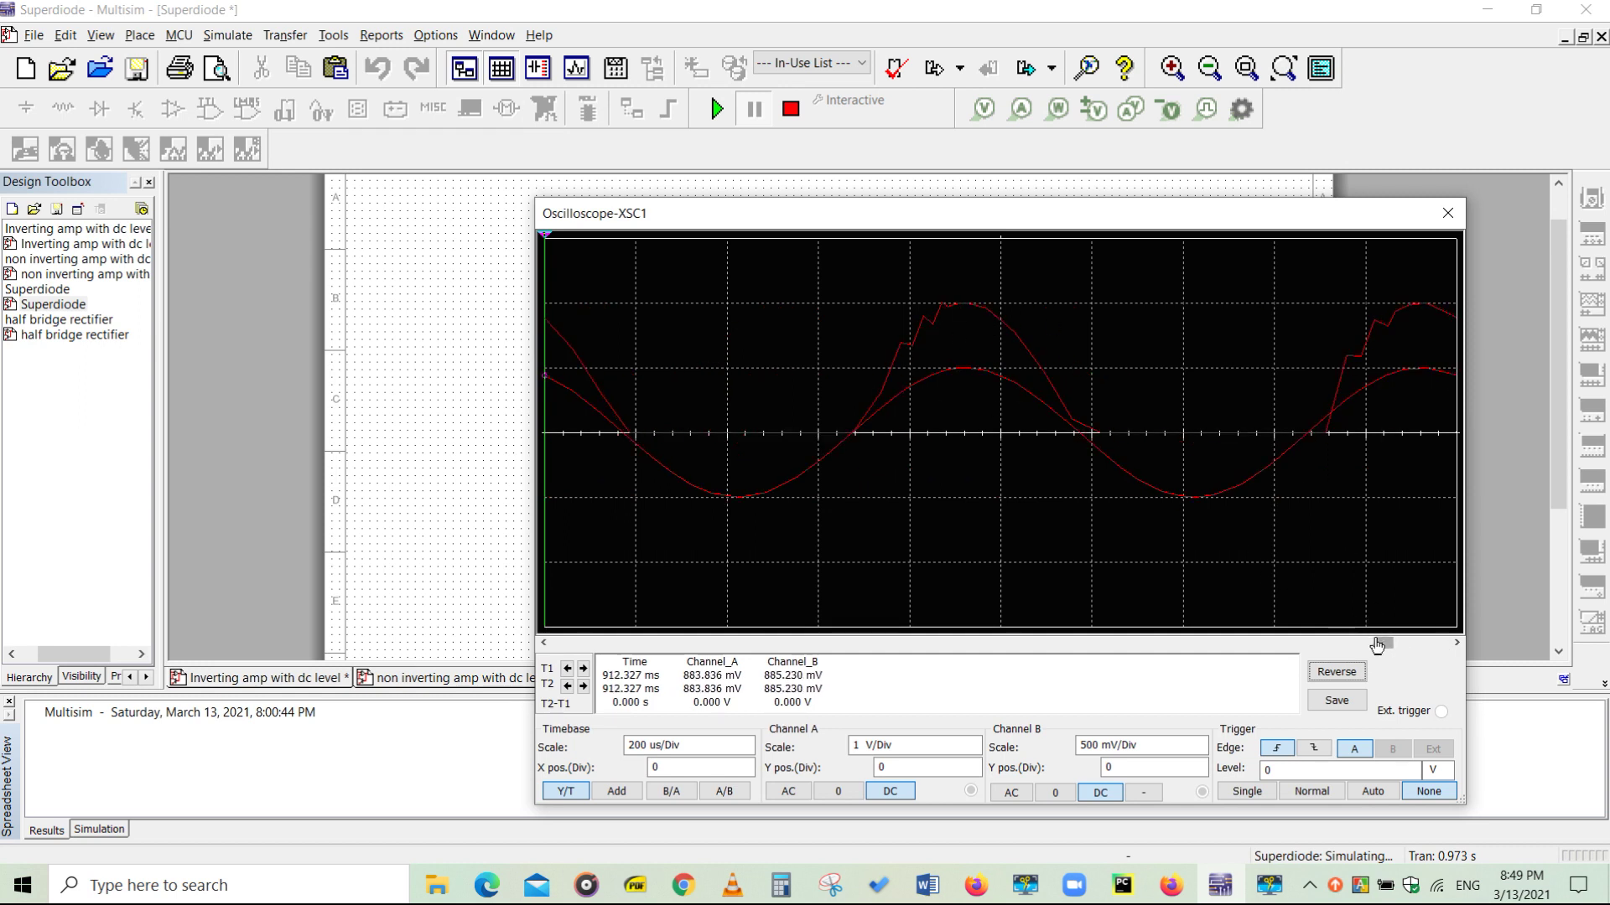
left_click_drag(1382, 647, 1360, 654)
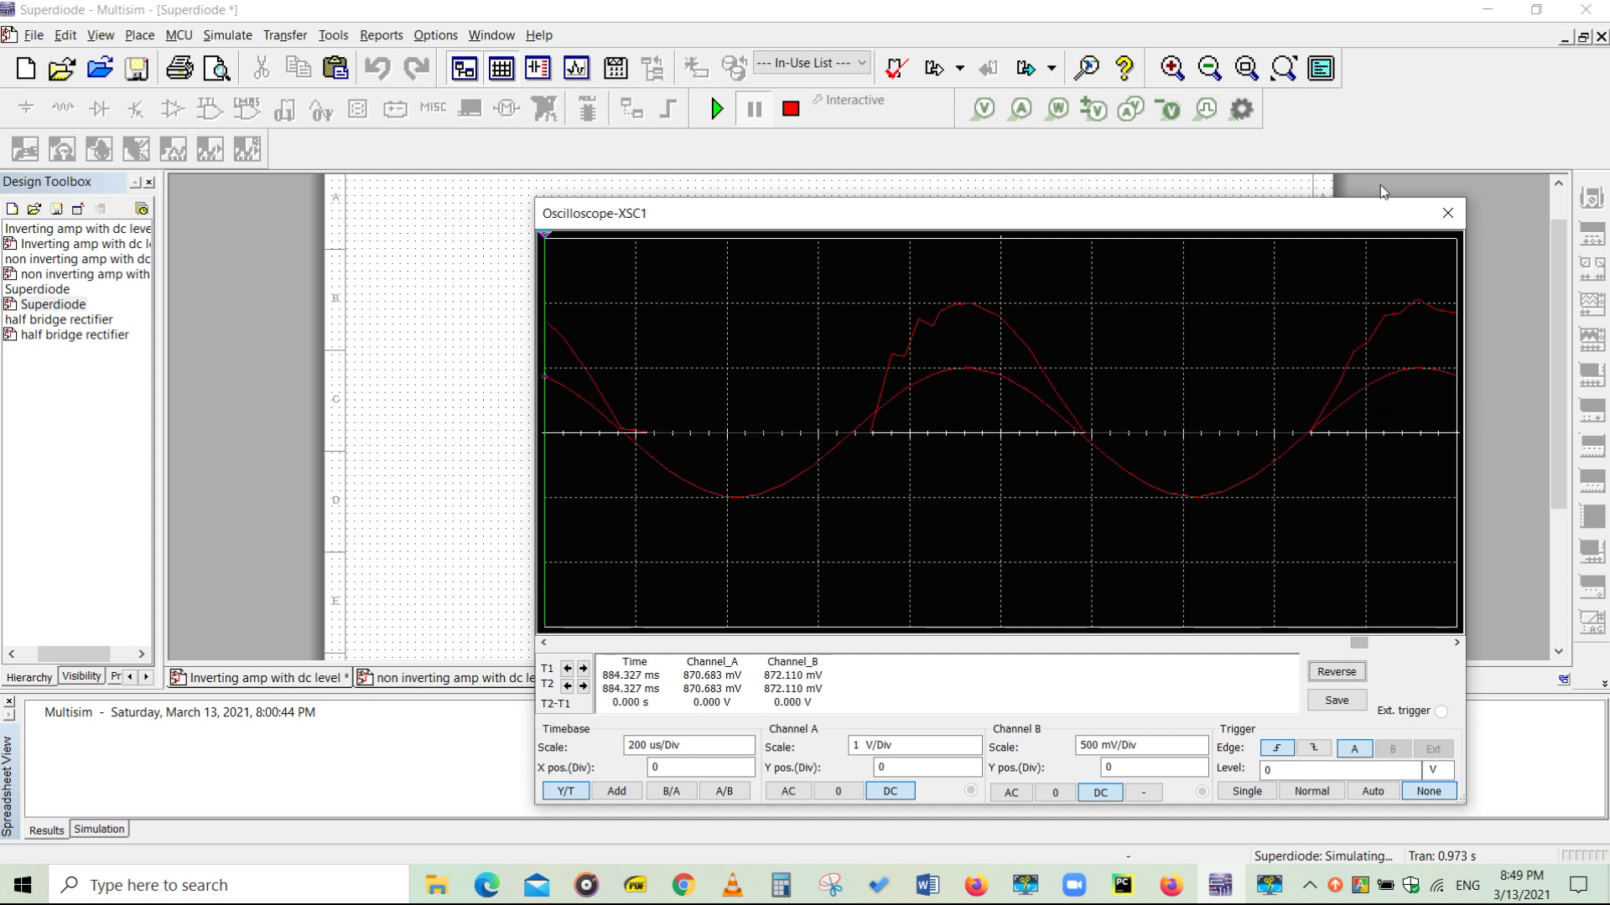
left_click(1448, 213)
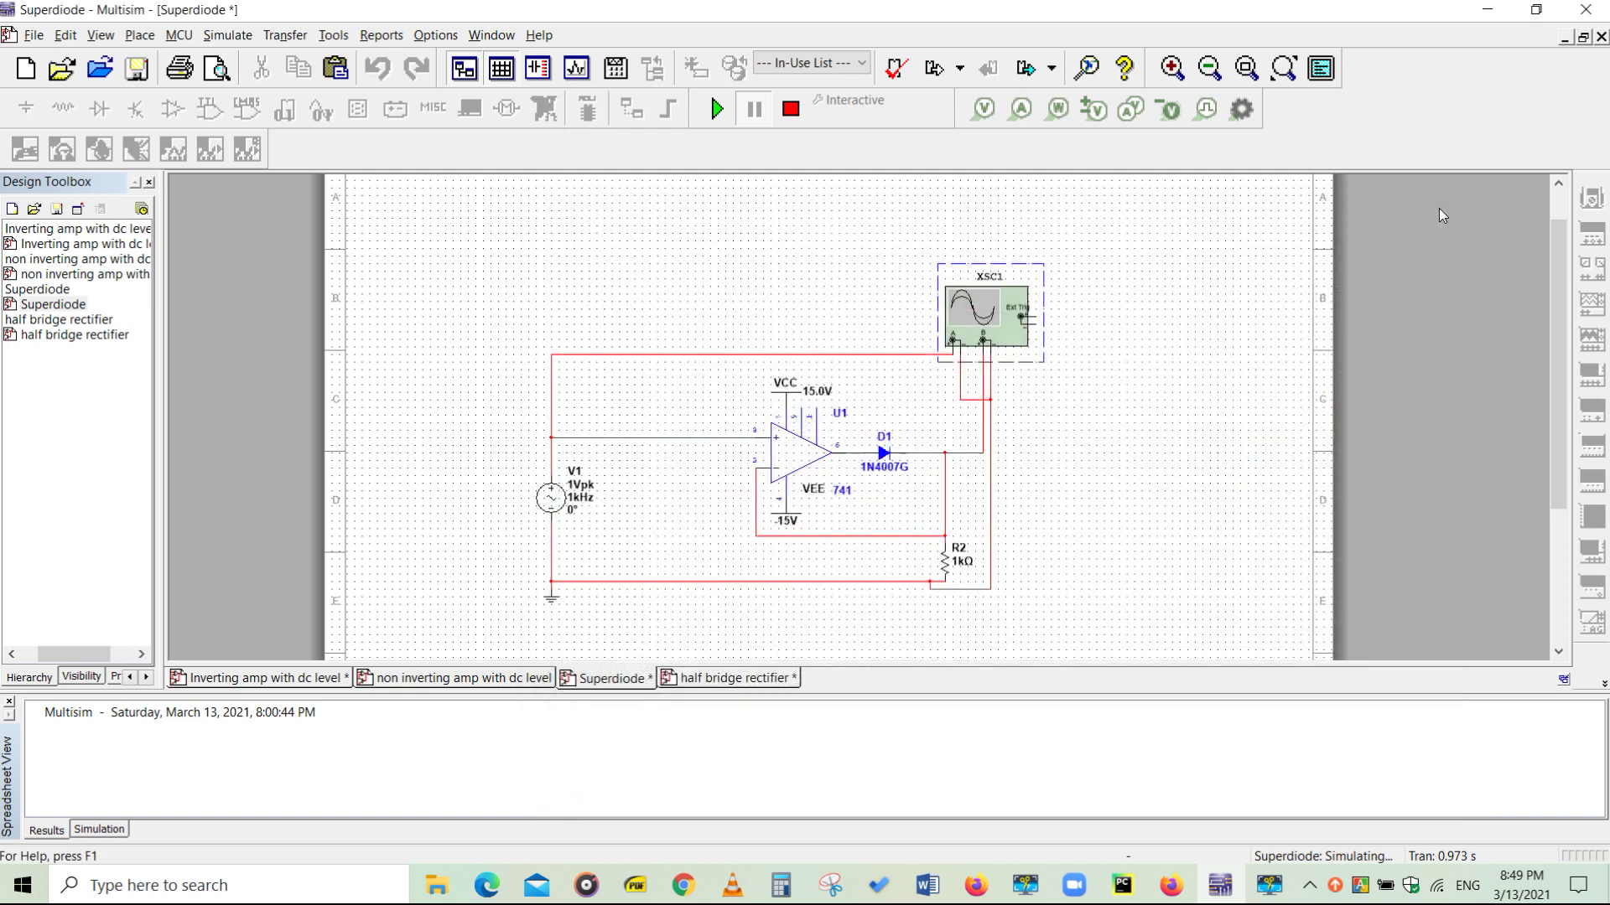
left_click(789, 108)
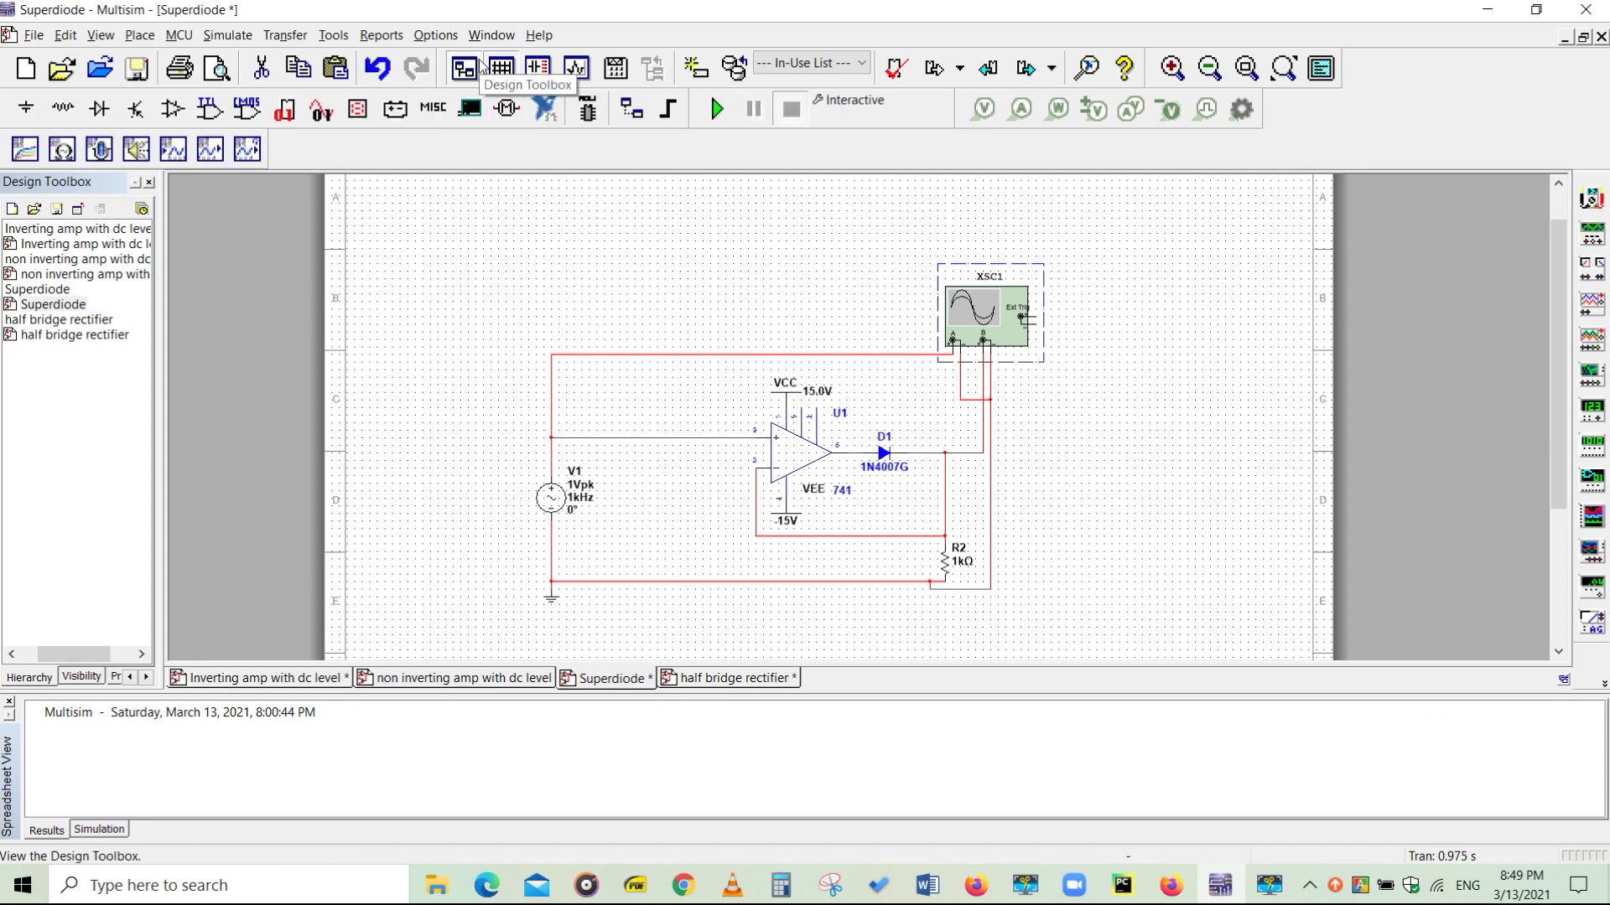
Open the Grapher and inspect the Channel A and Channel B traces of the latest Superdiode oscilloscope run.
left_click(576, 70)
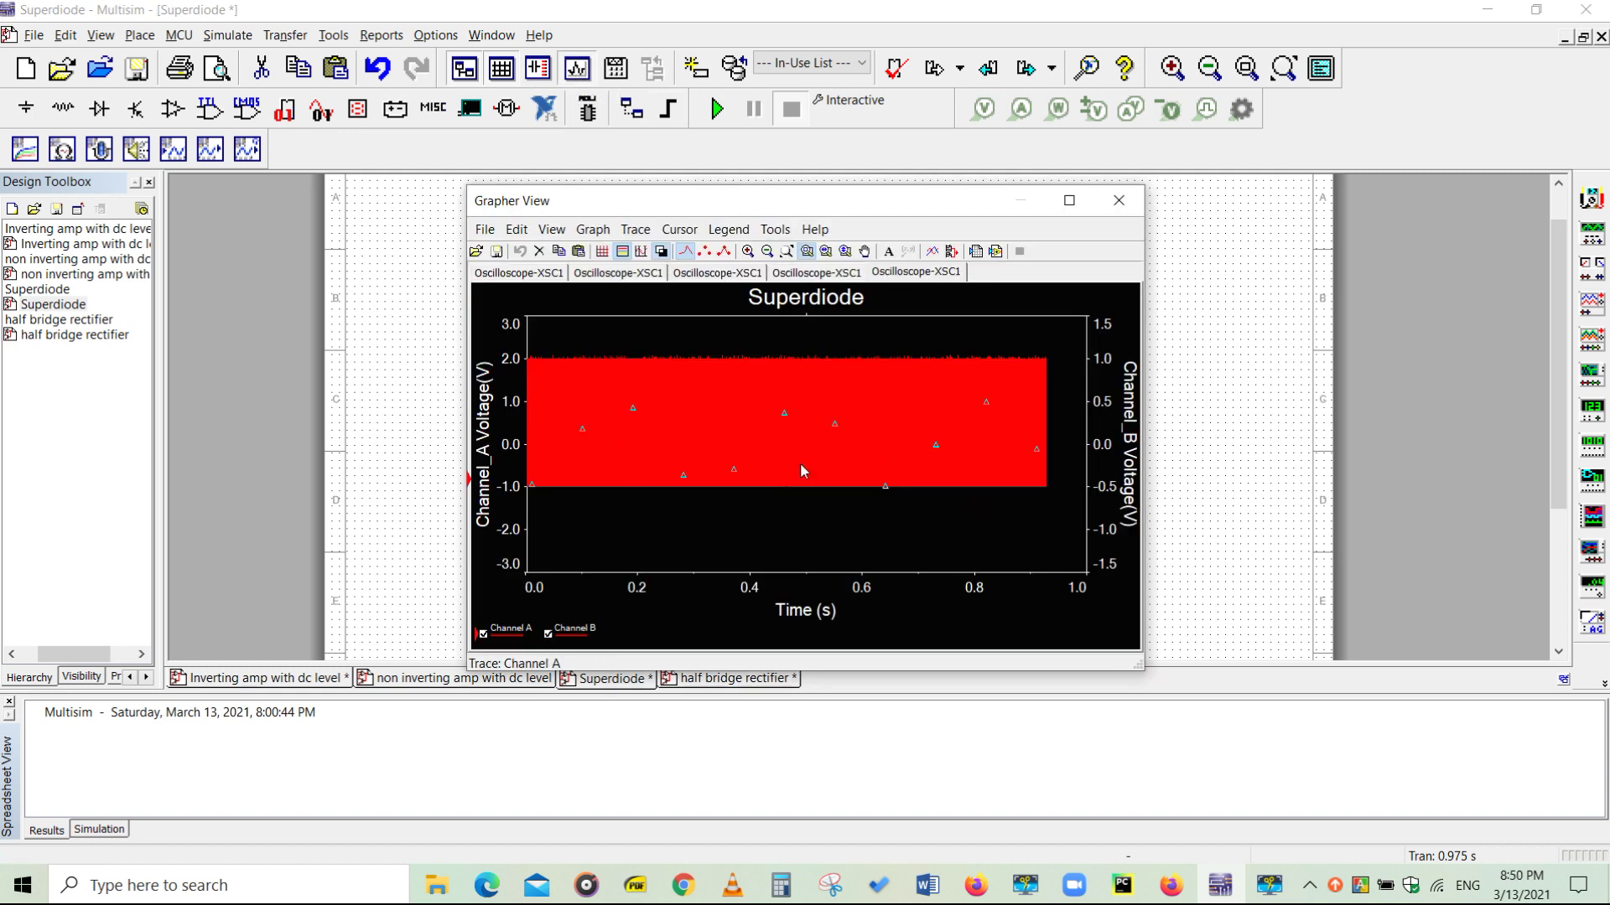
left_click_drag(841, 201, 988, 256)
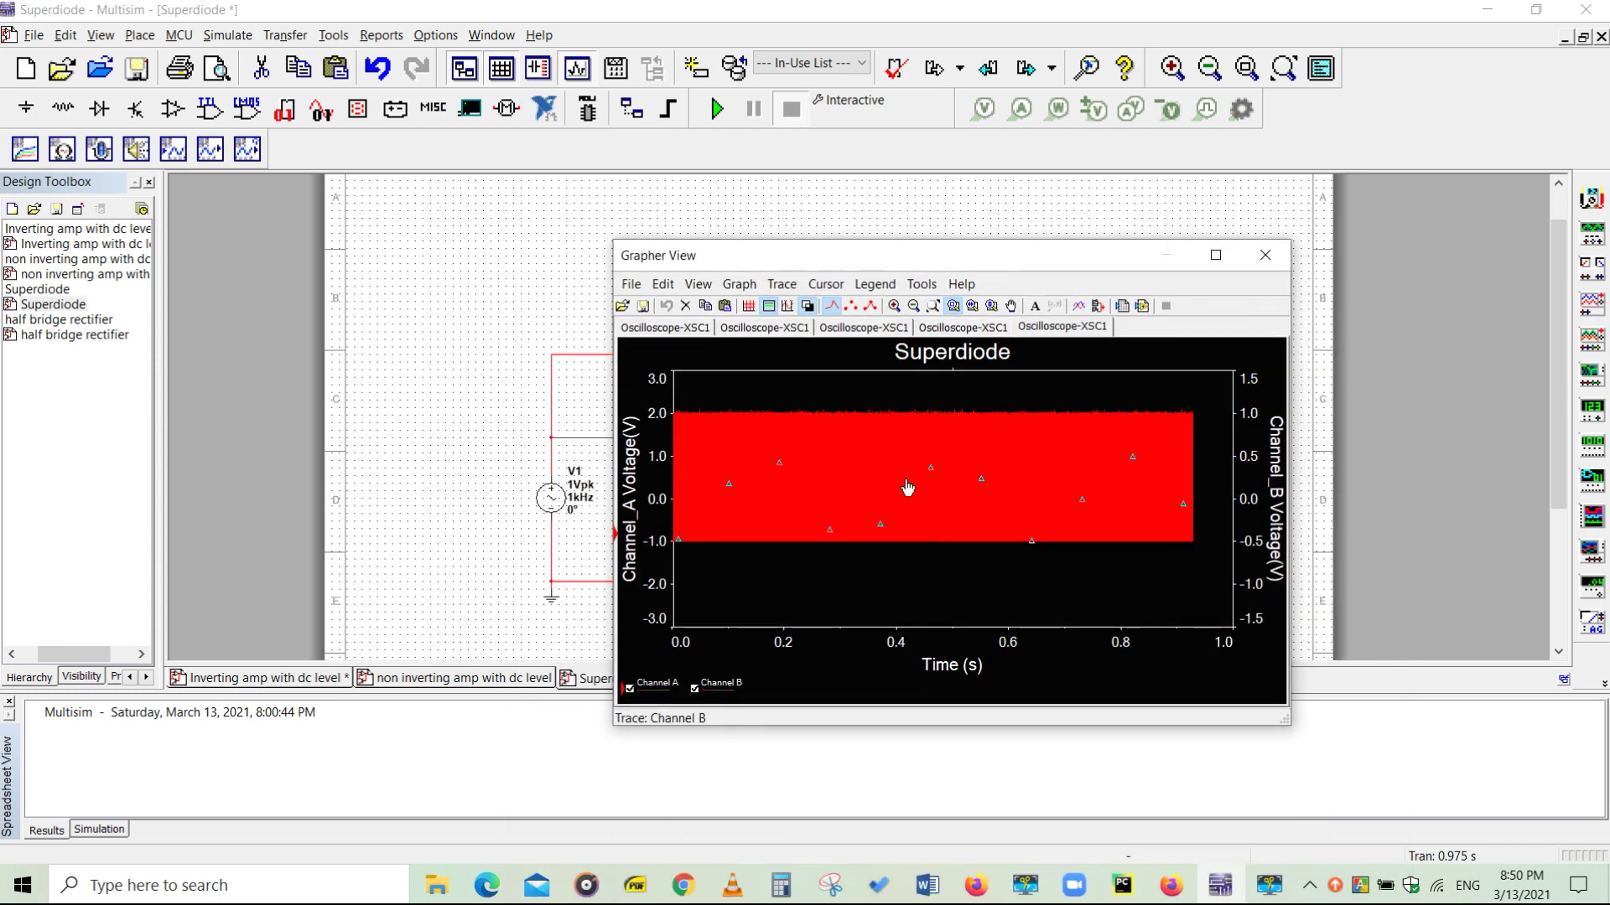
scroll(905, 482, "down", 5)
scroll(855, 501, "up", 8)
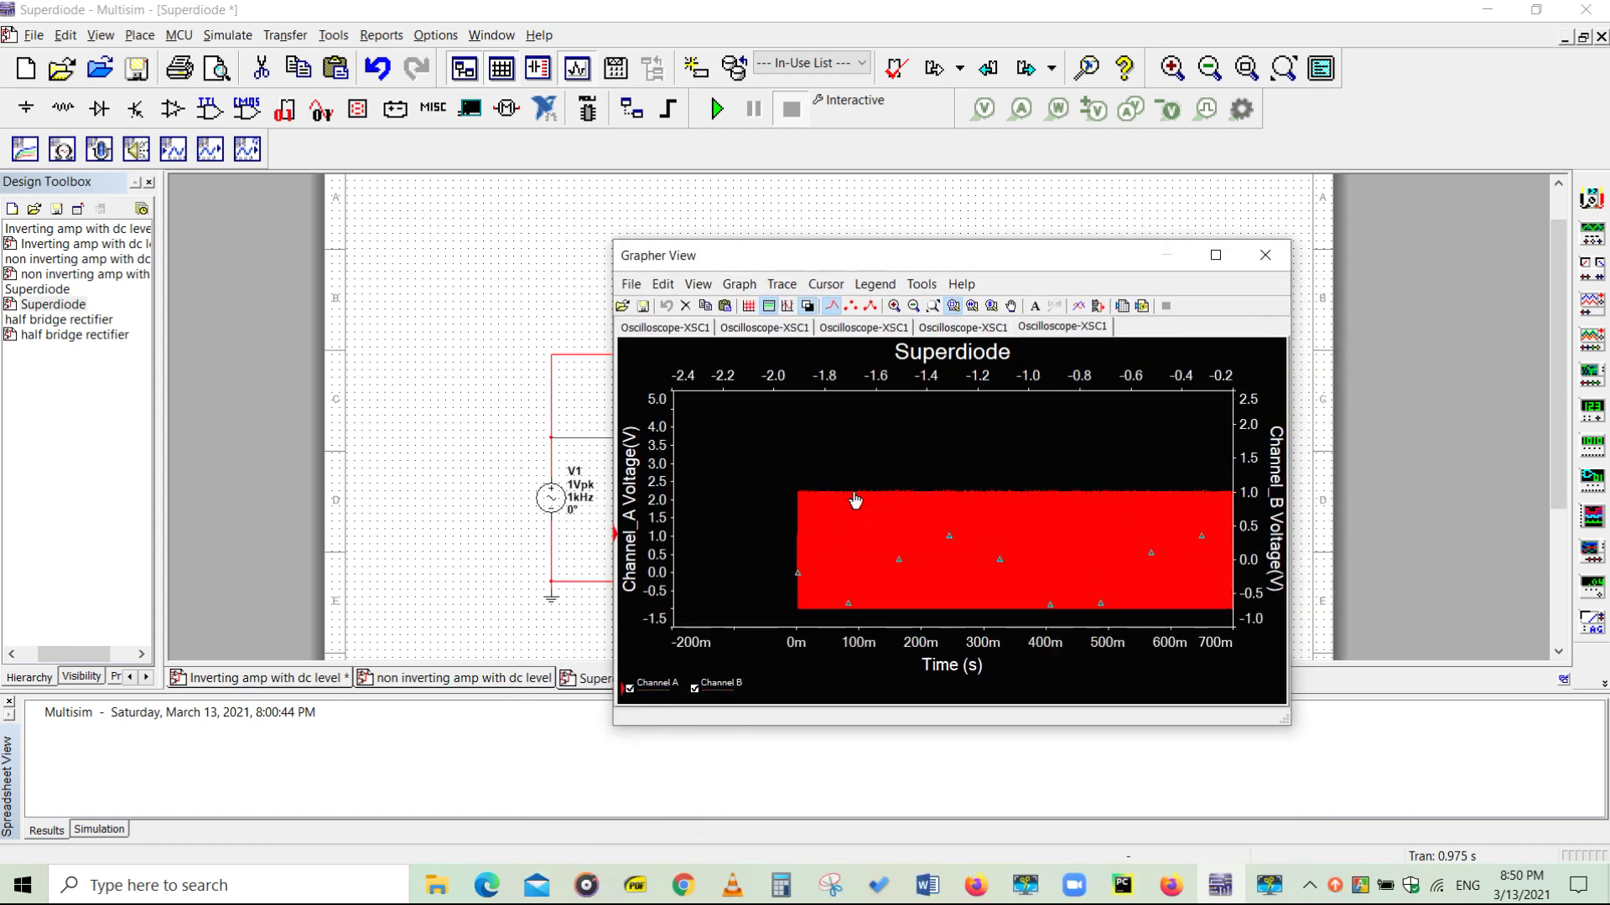
scroll(899, 539, "down", 8)
scroll(956, 545, "up", 8)
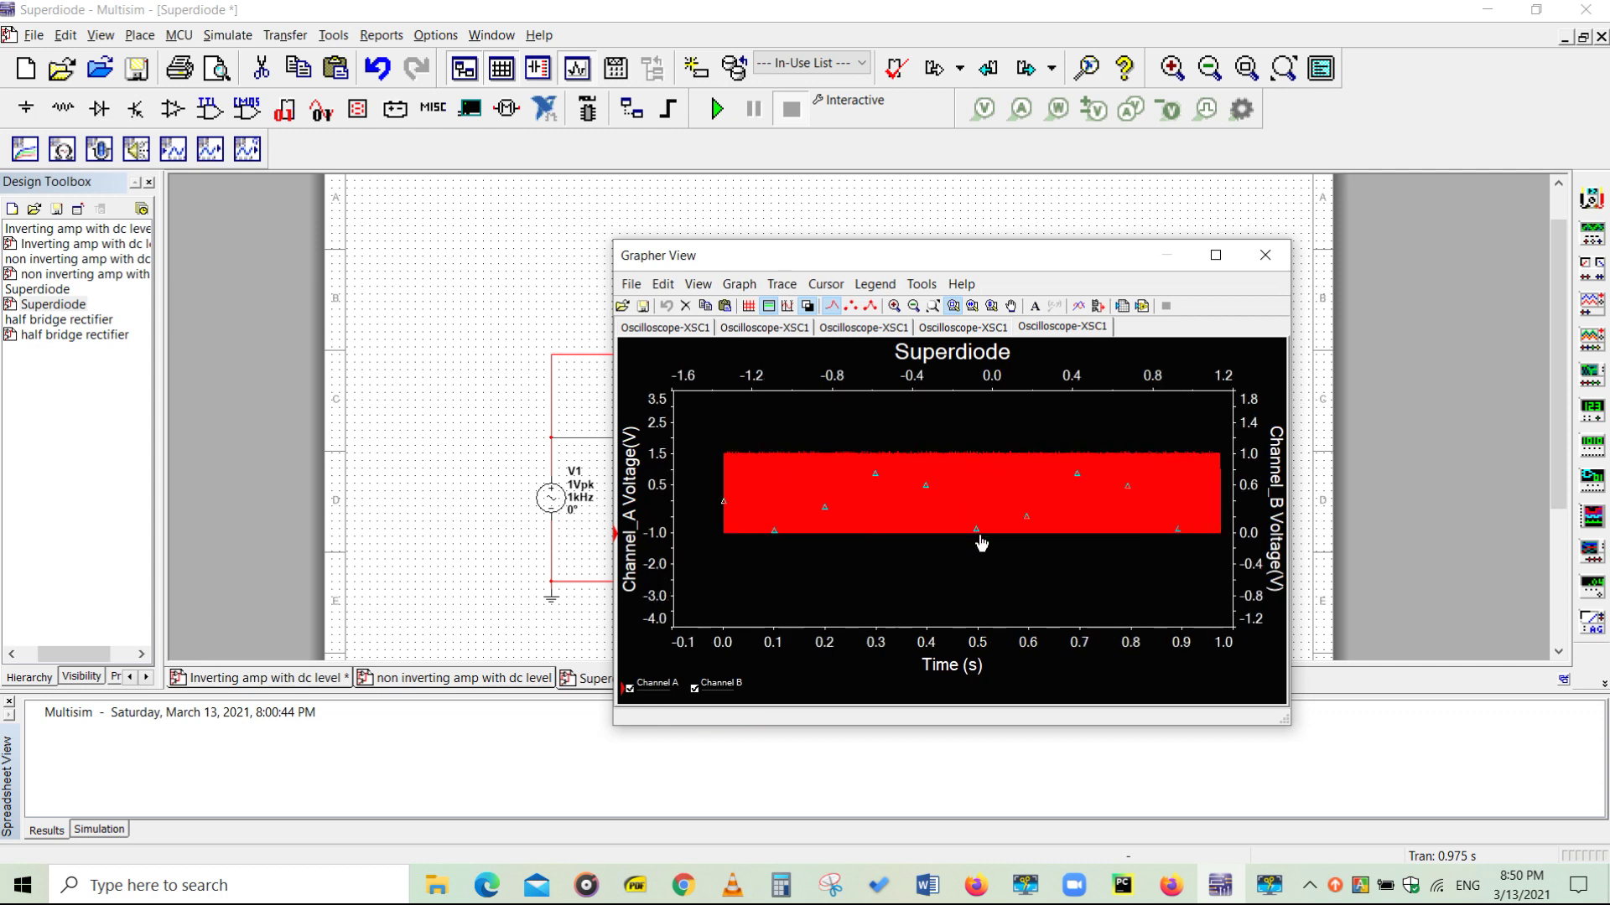
scroll(903, 461, "down", 8)
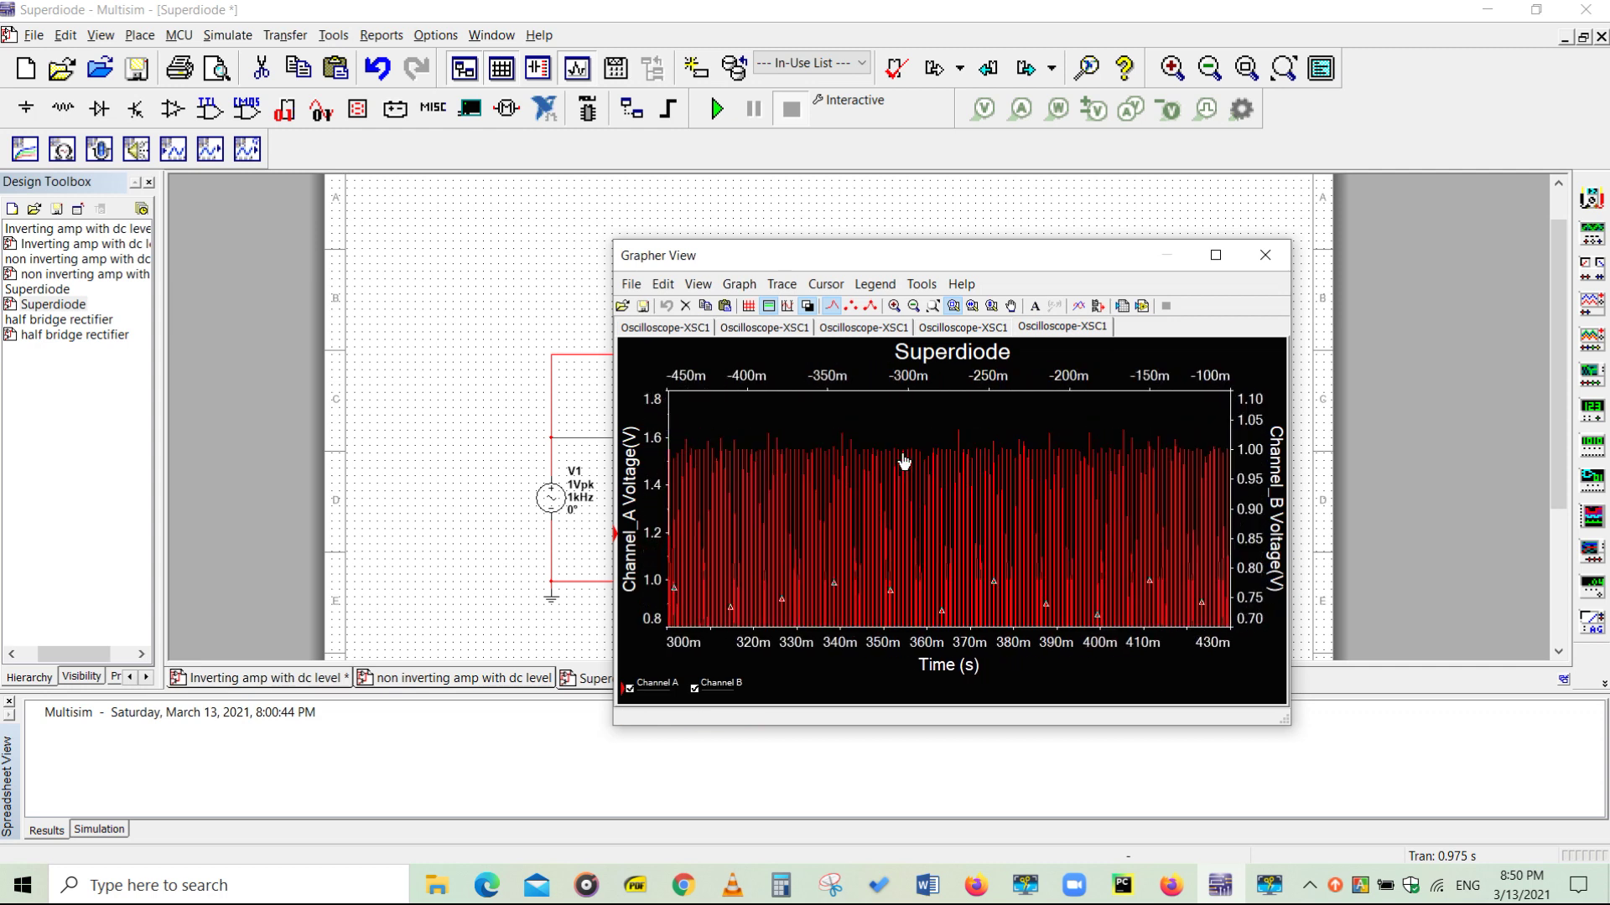
scroll(893, 495, "up", 3)
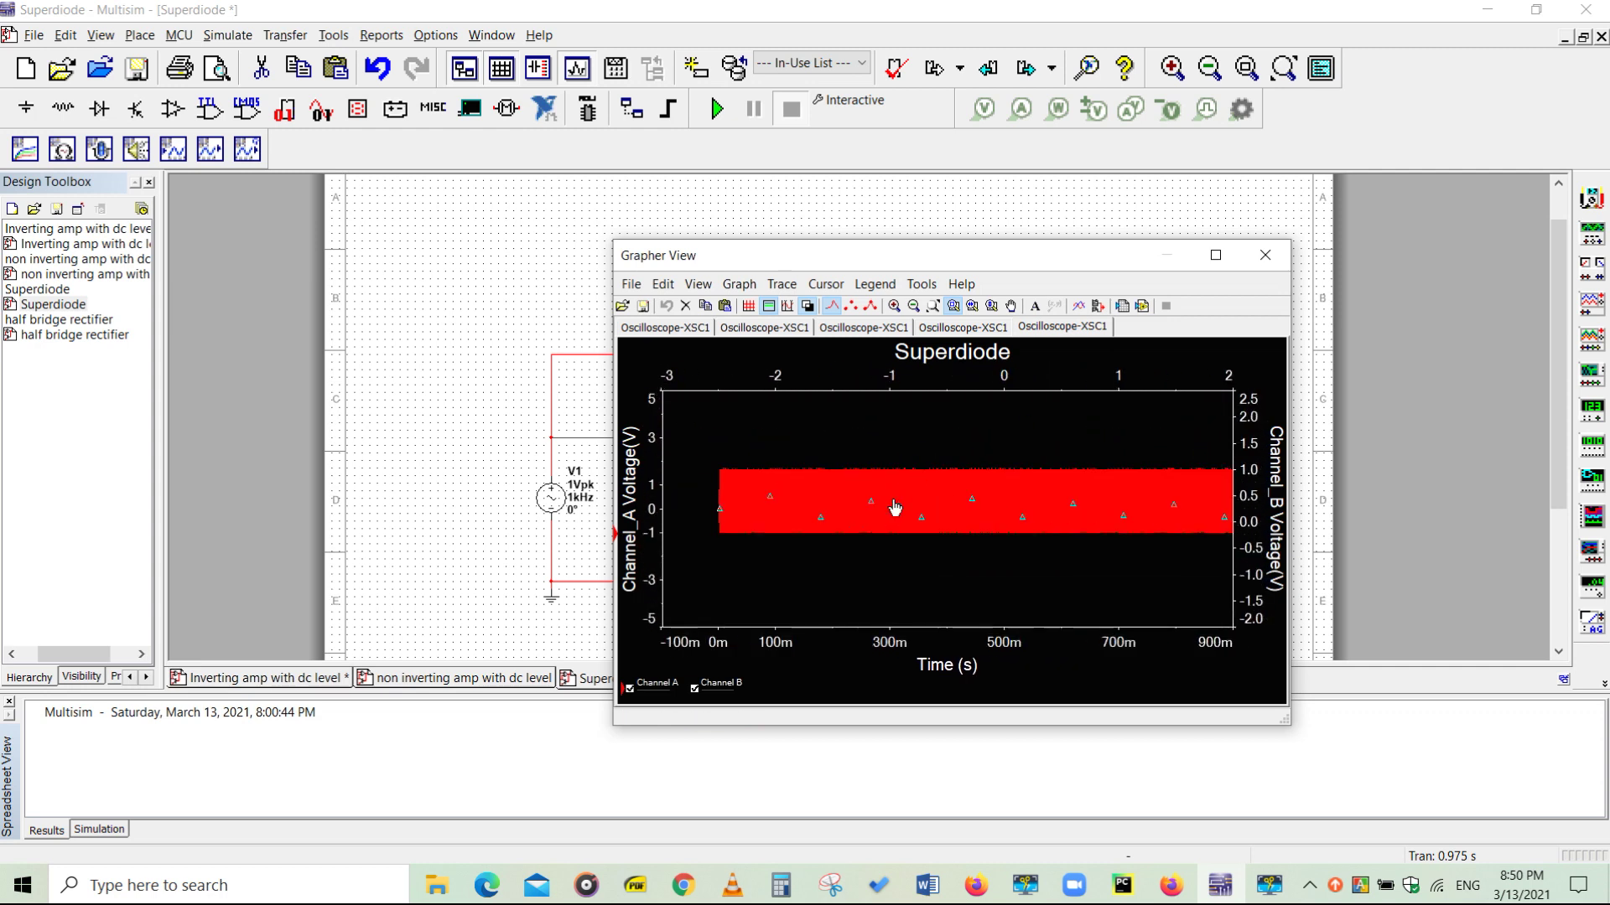
left_click(894, 508)
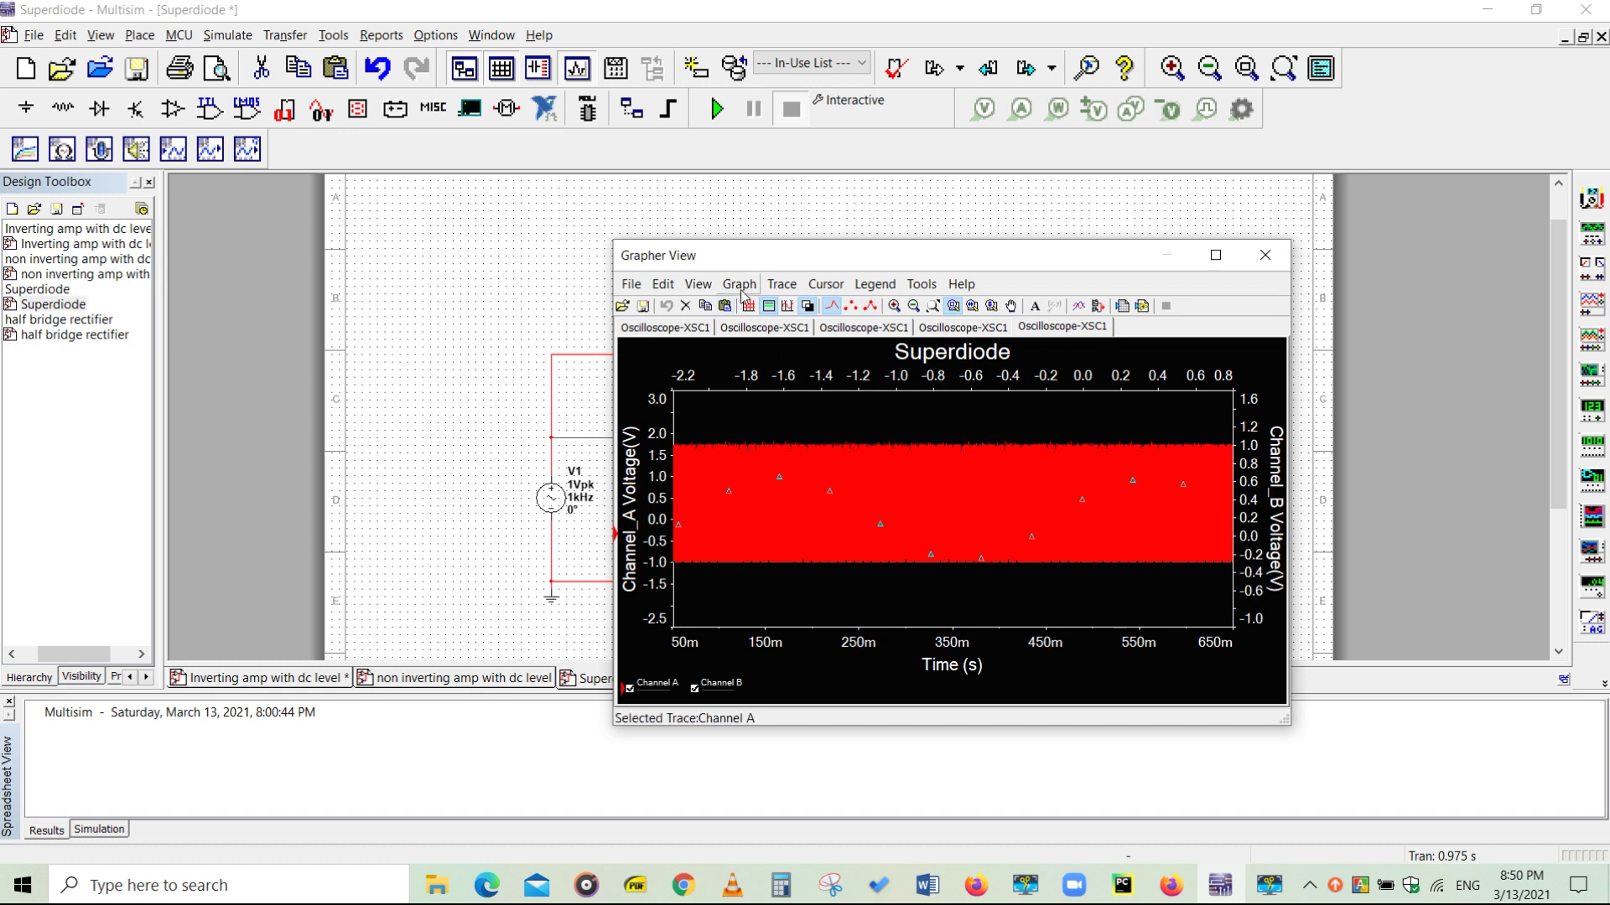
Export both the Channel A and Channel B traces to a new Excel worksheet and dismiss the Office activation offer.
left_click(921, 284)
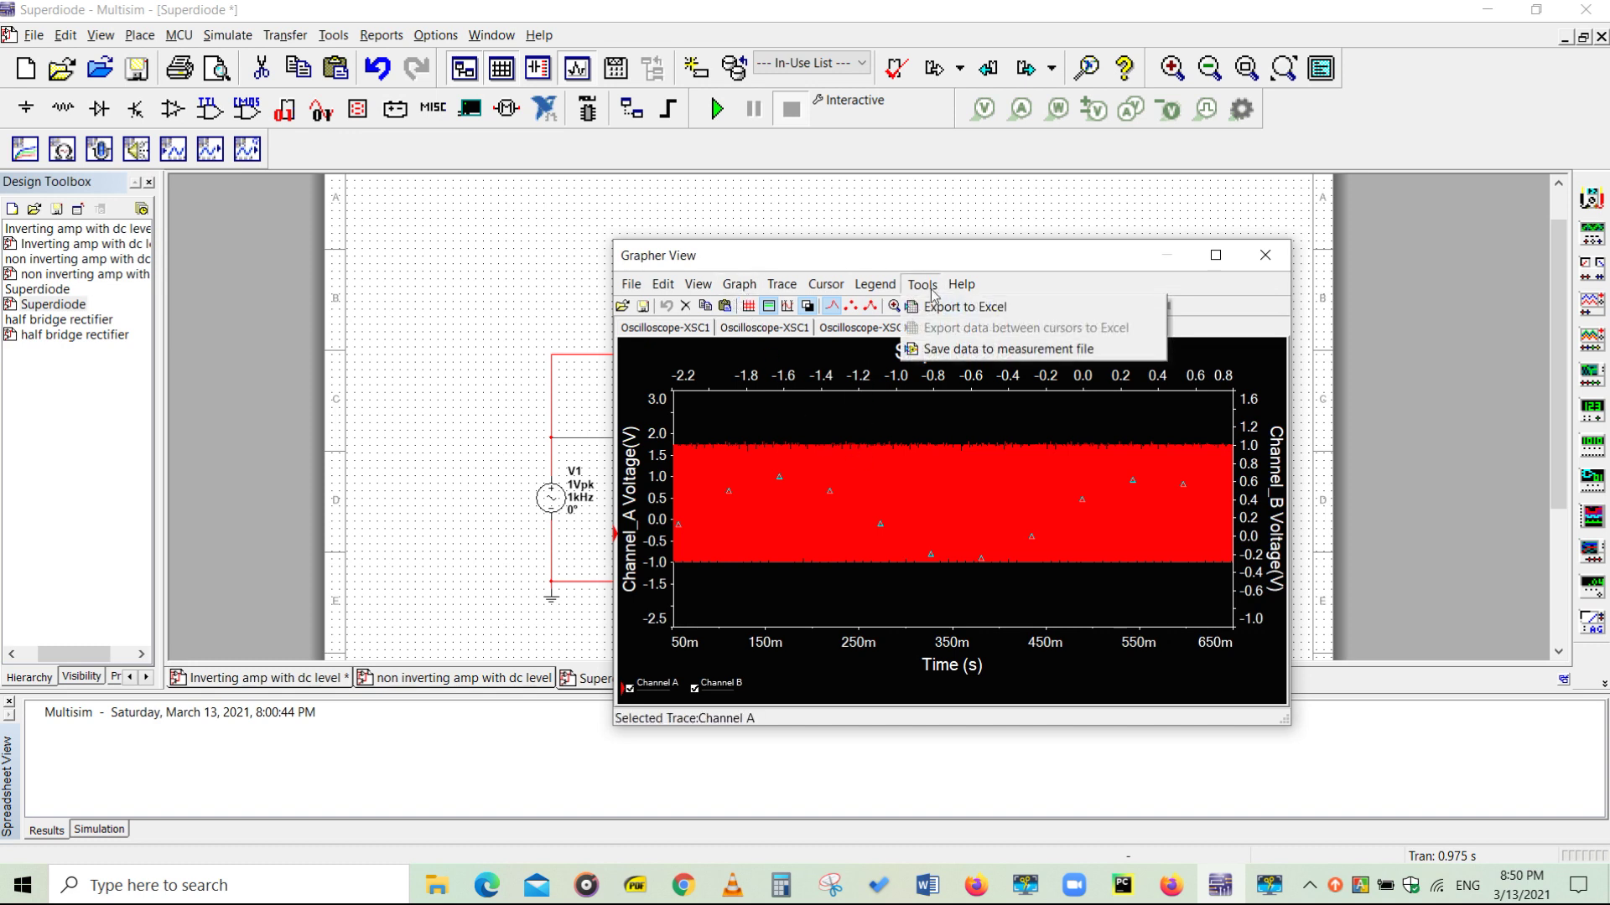
left_click(941, 307)
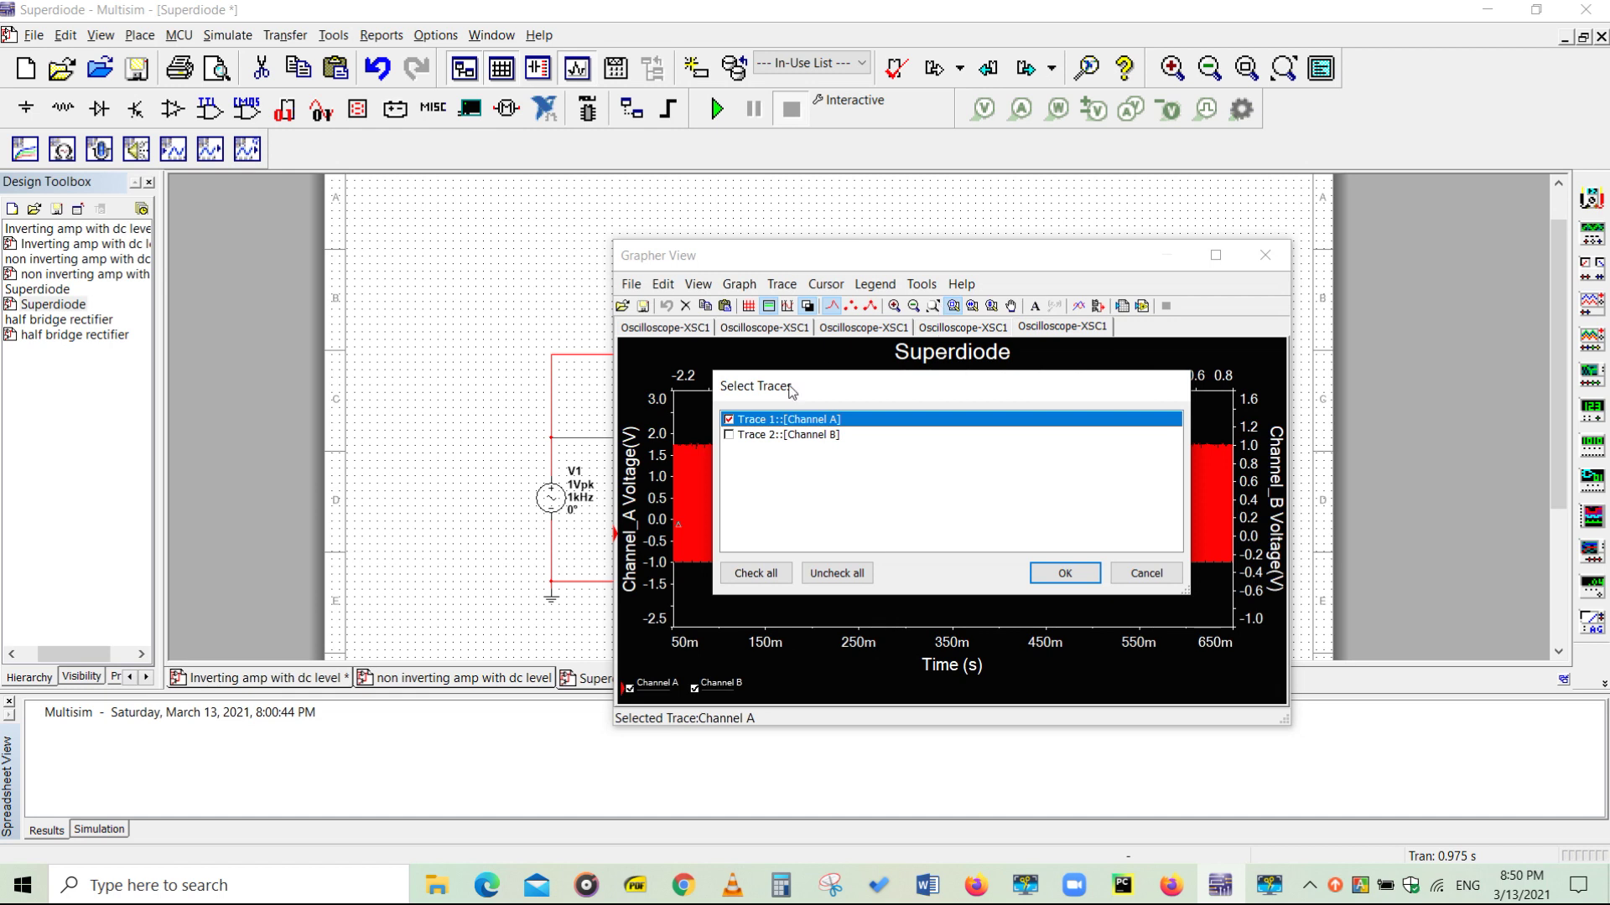
left_click(731, 436)
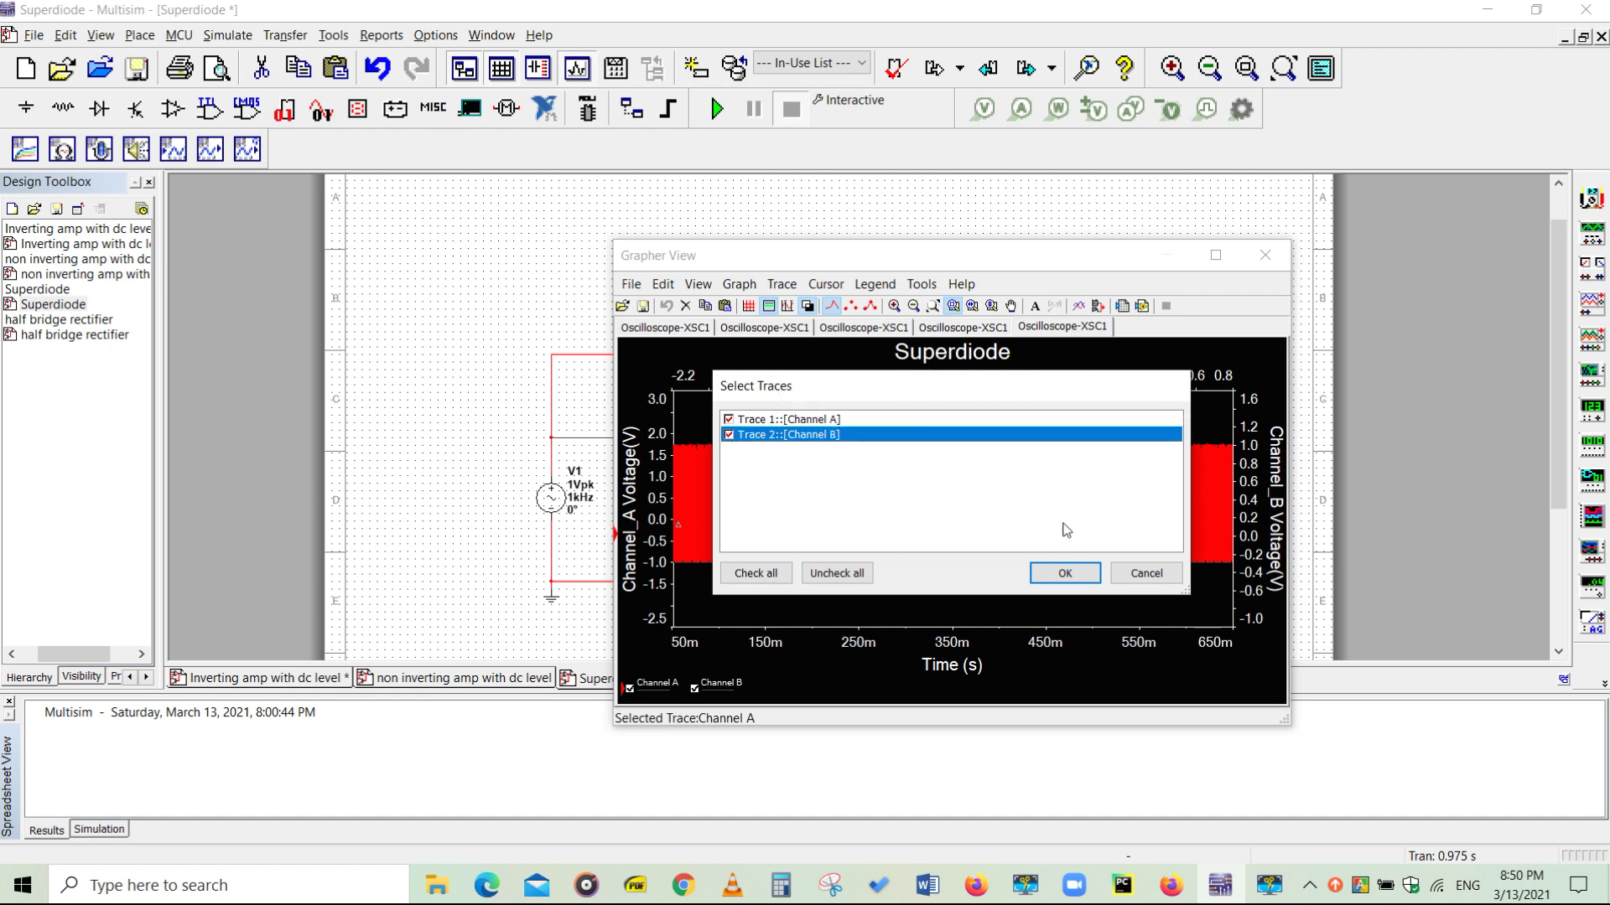
left_click(1064, 573)
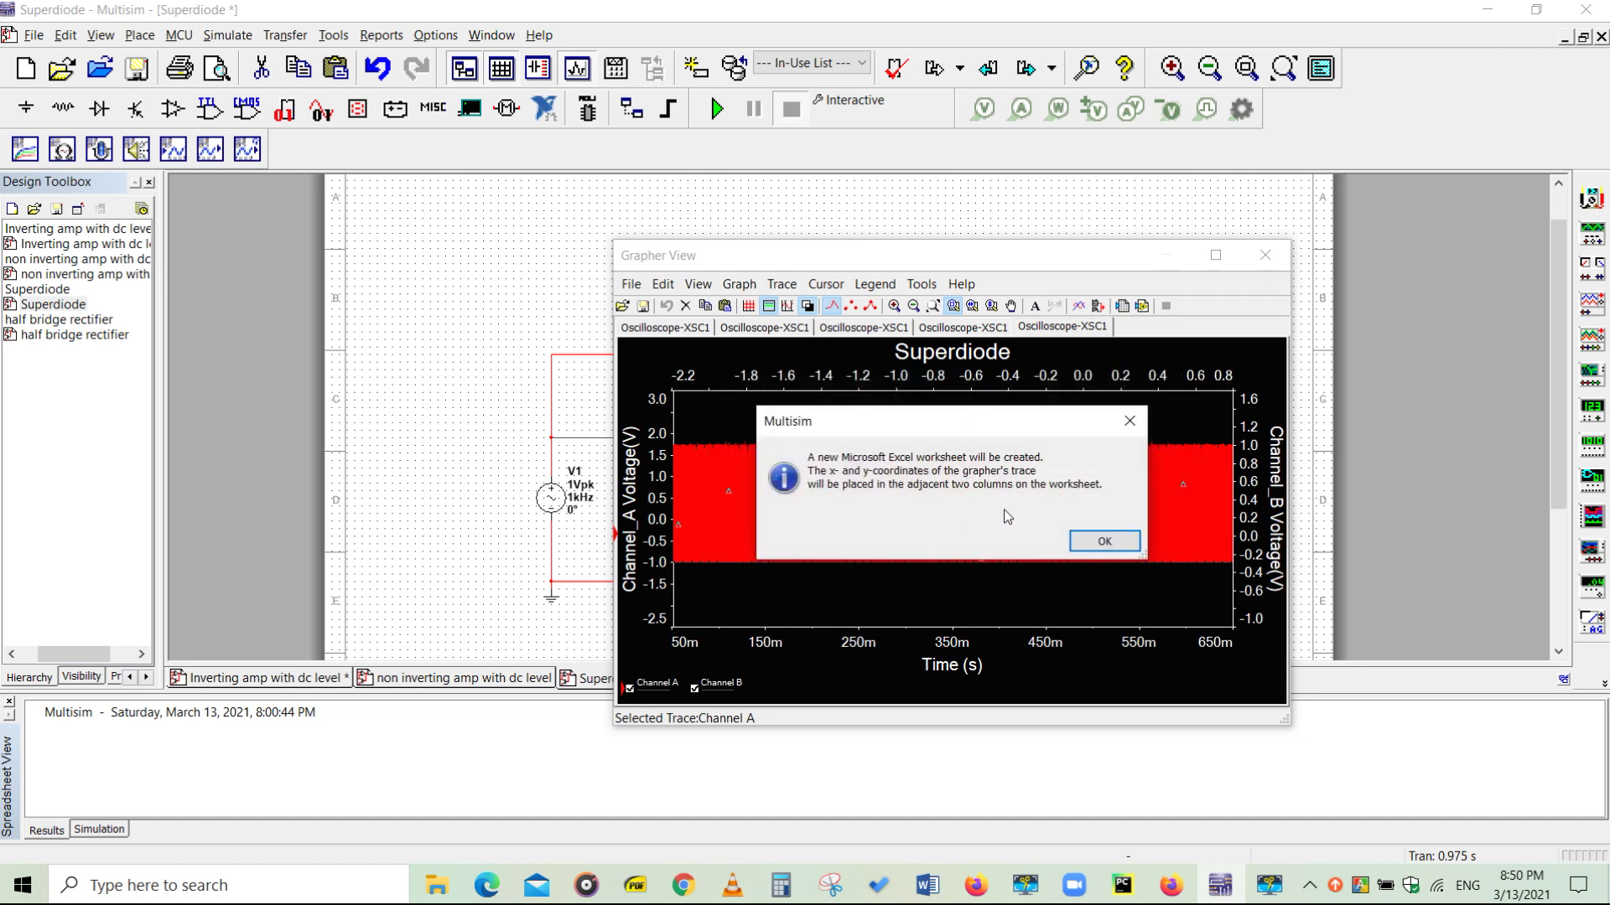
left_click(1098, 546)
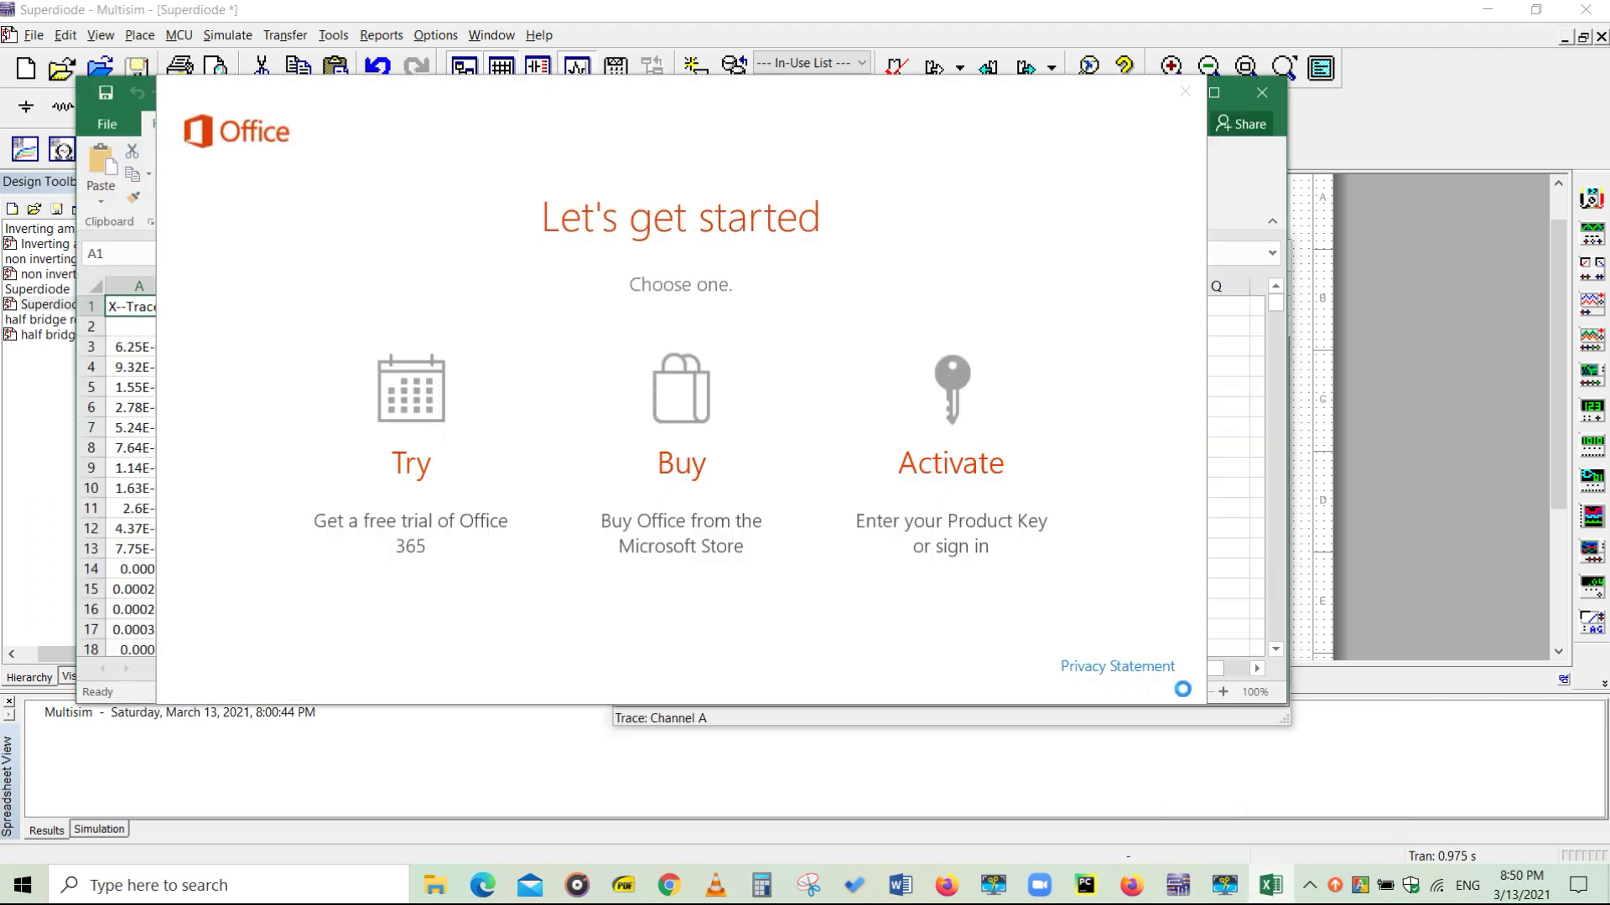
left_click(1184, 90)
left_click(1214, 92)
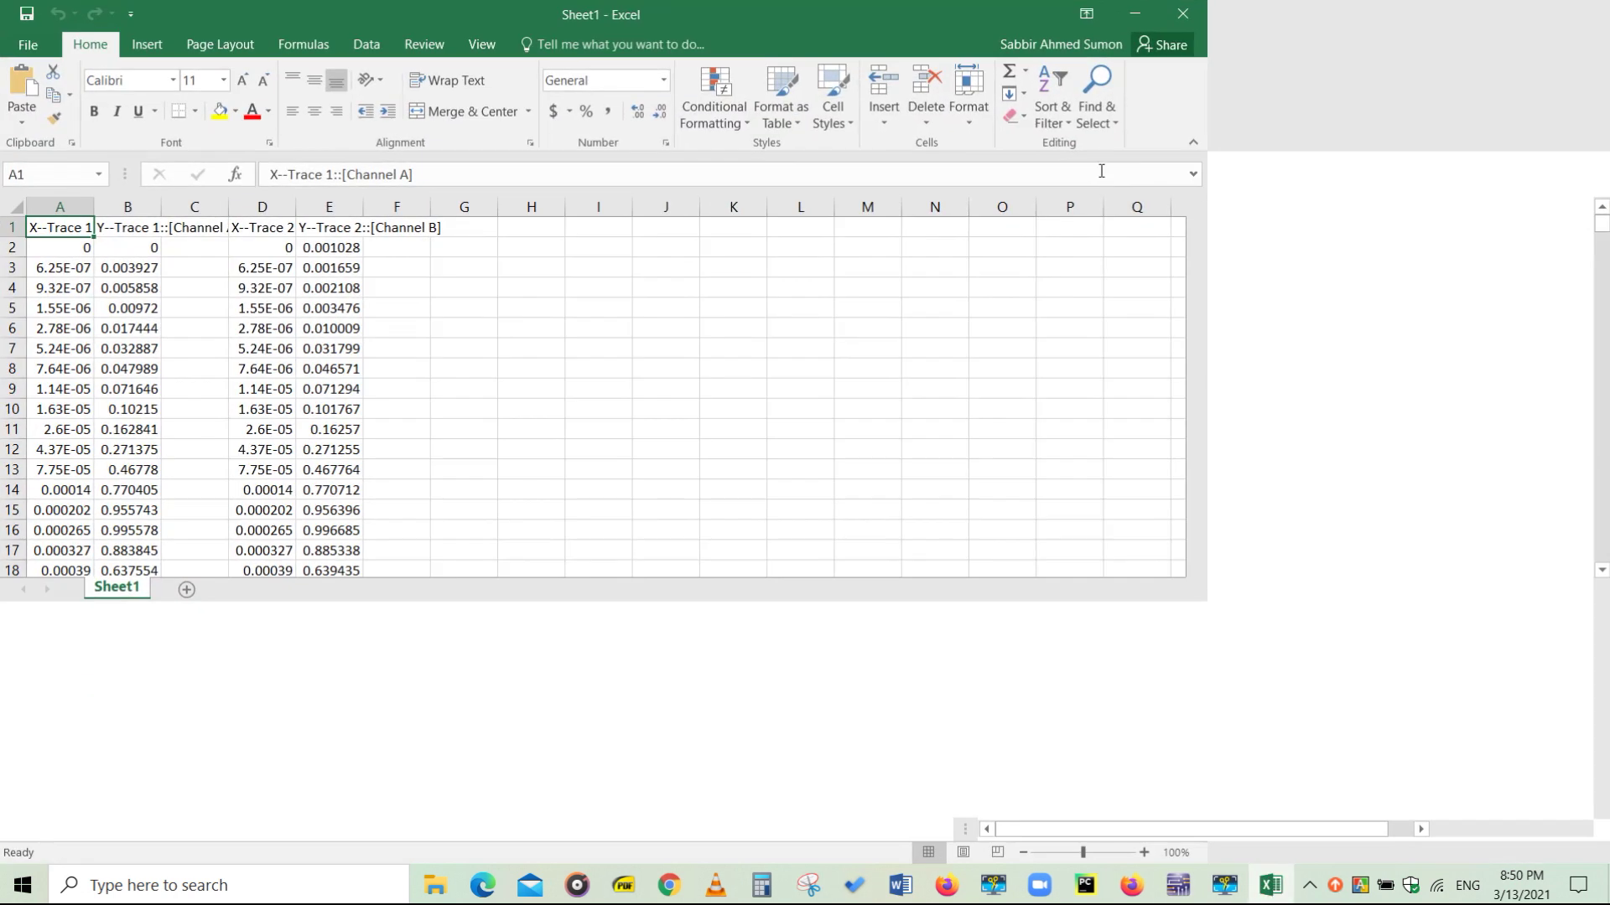
Save the exported workbook to the Desktop folder as "super diode" in xlsx format.
key("ctrl+s")
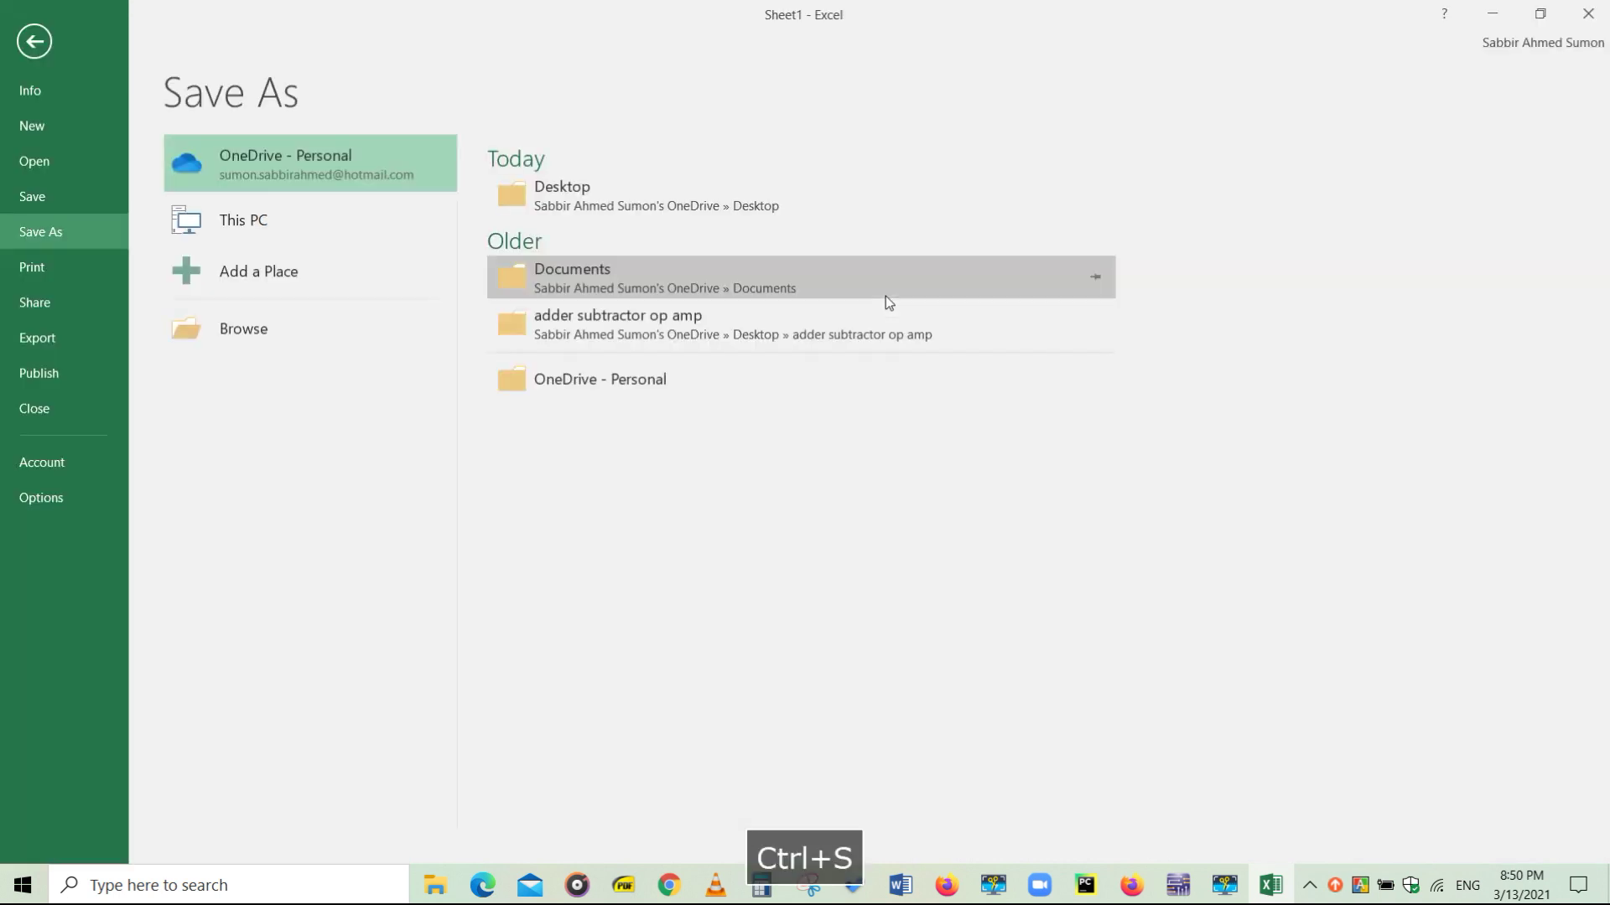
left_click(337, 220)
left_click(578, 256)
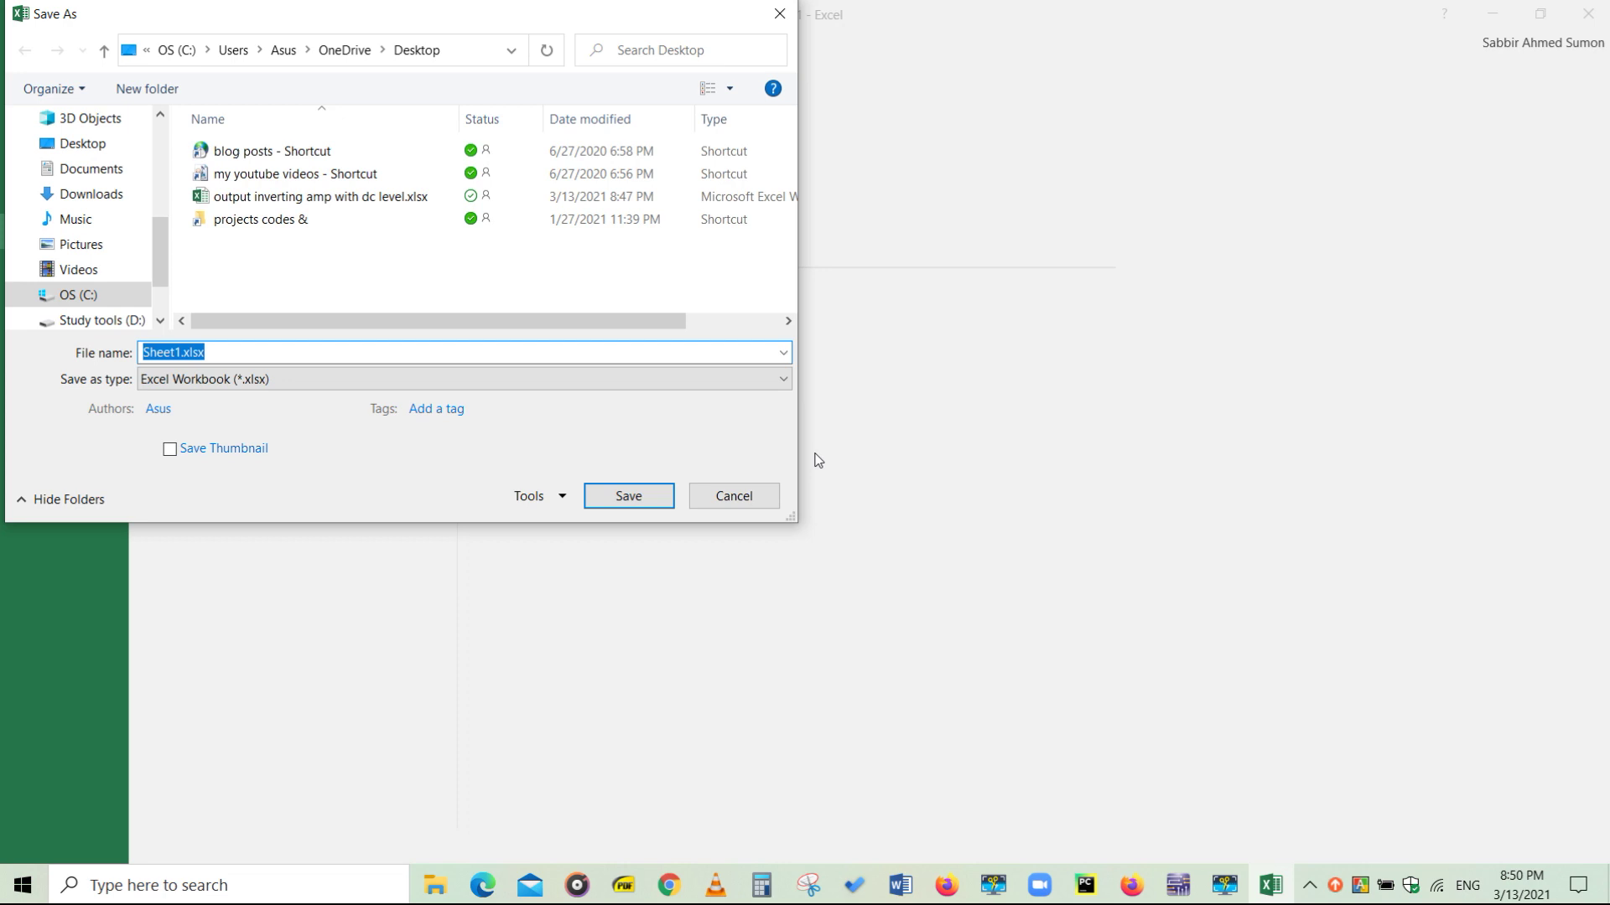
key("BackSpace")
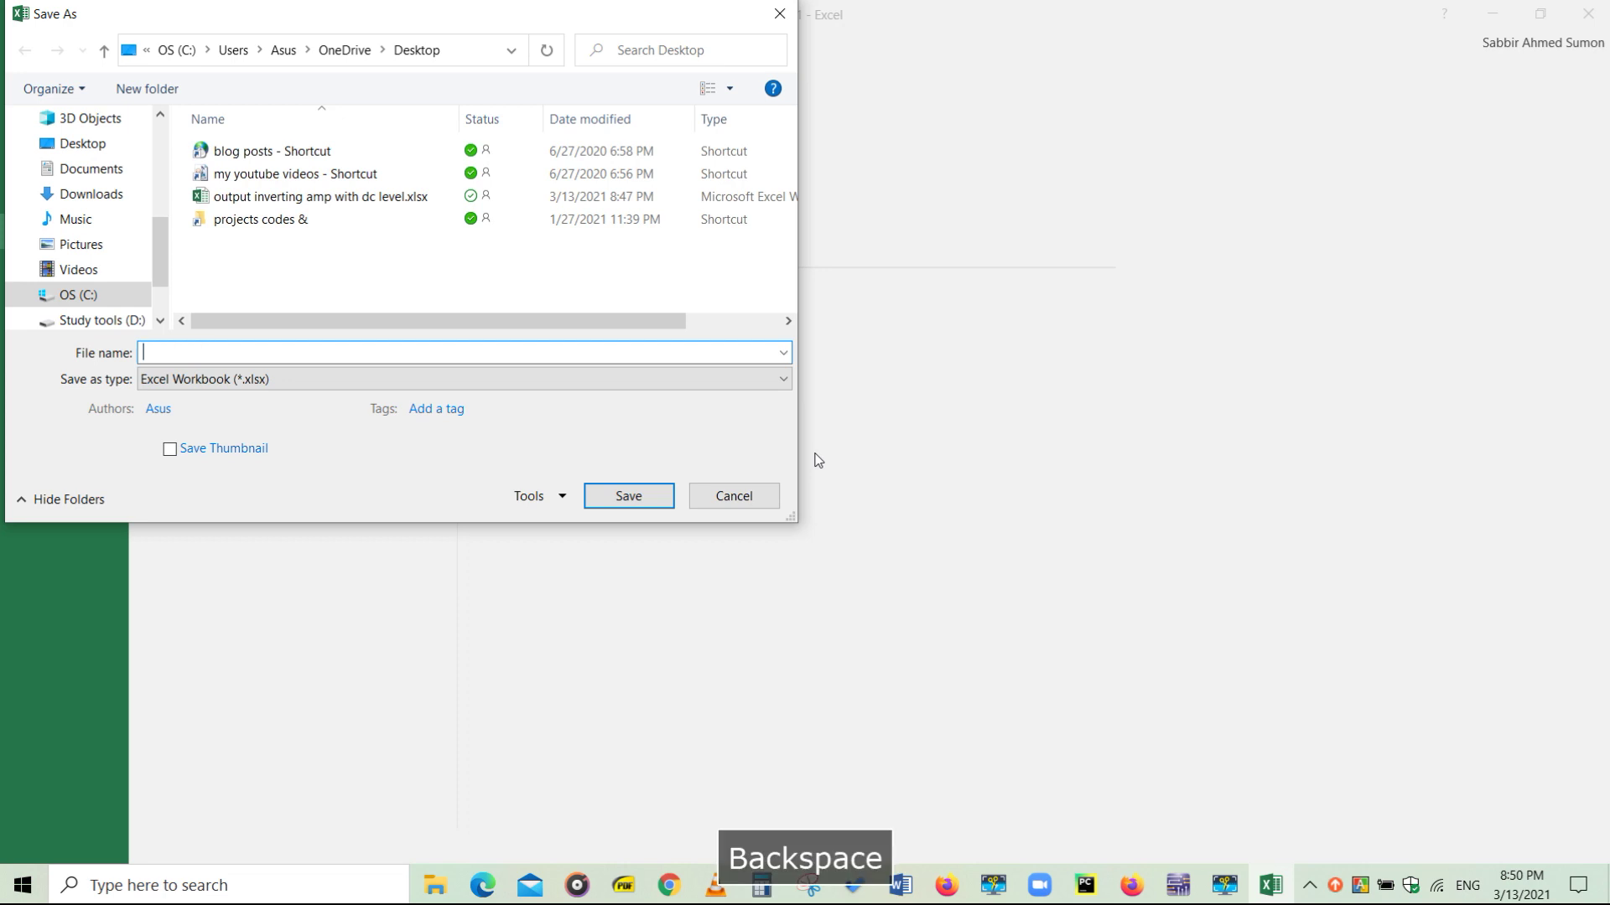
type("super diode")
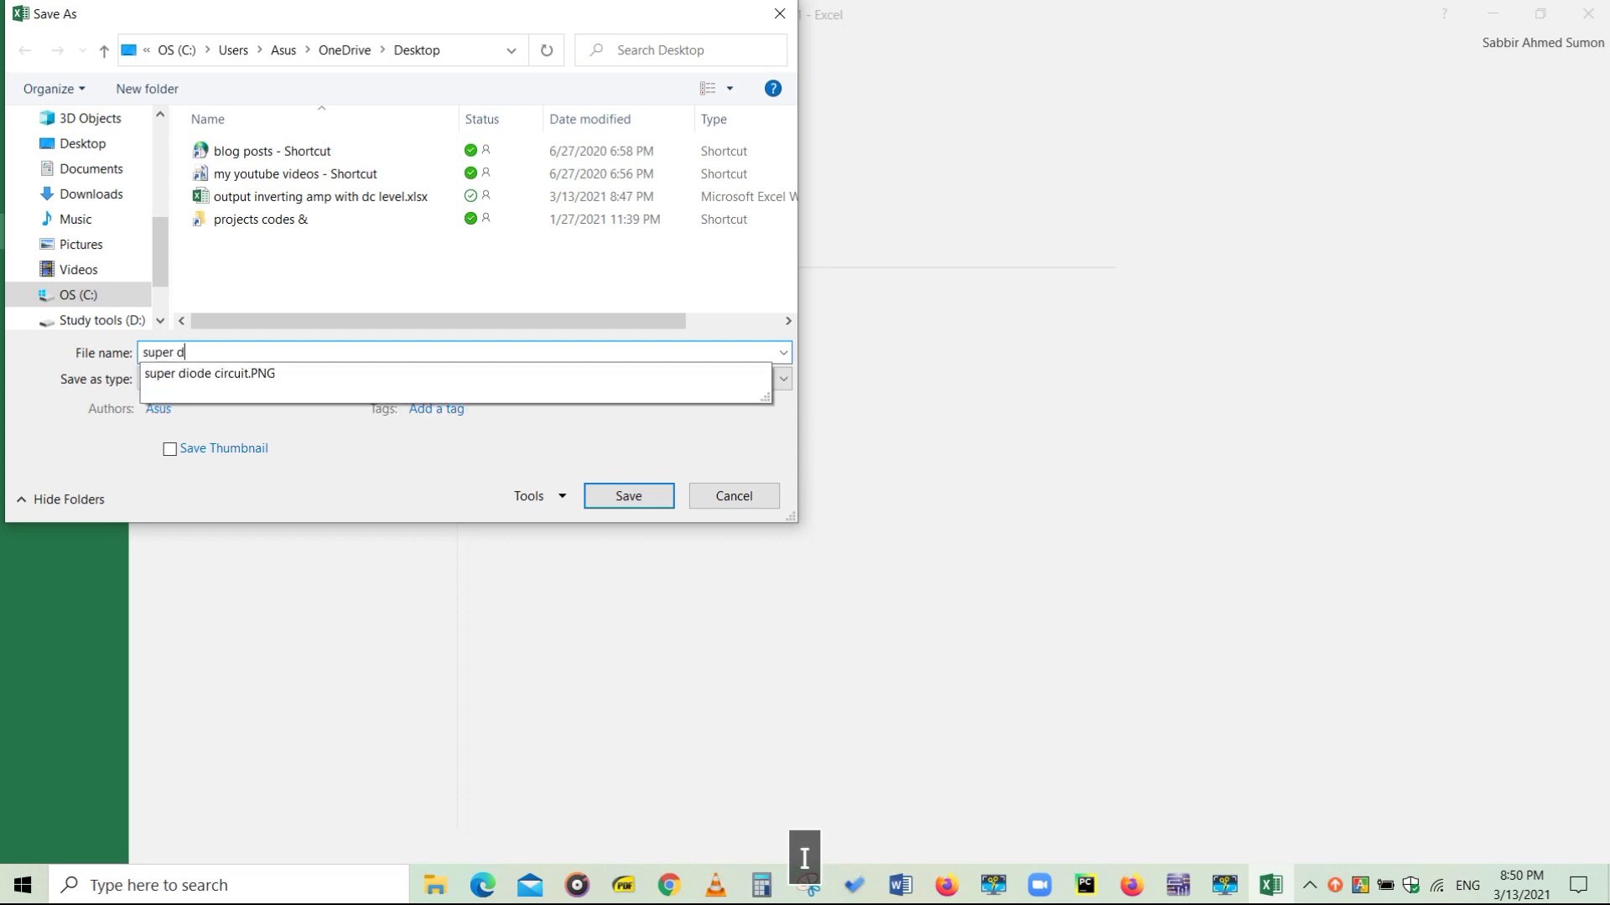
key("Return")
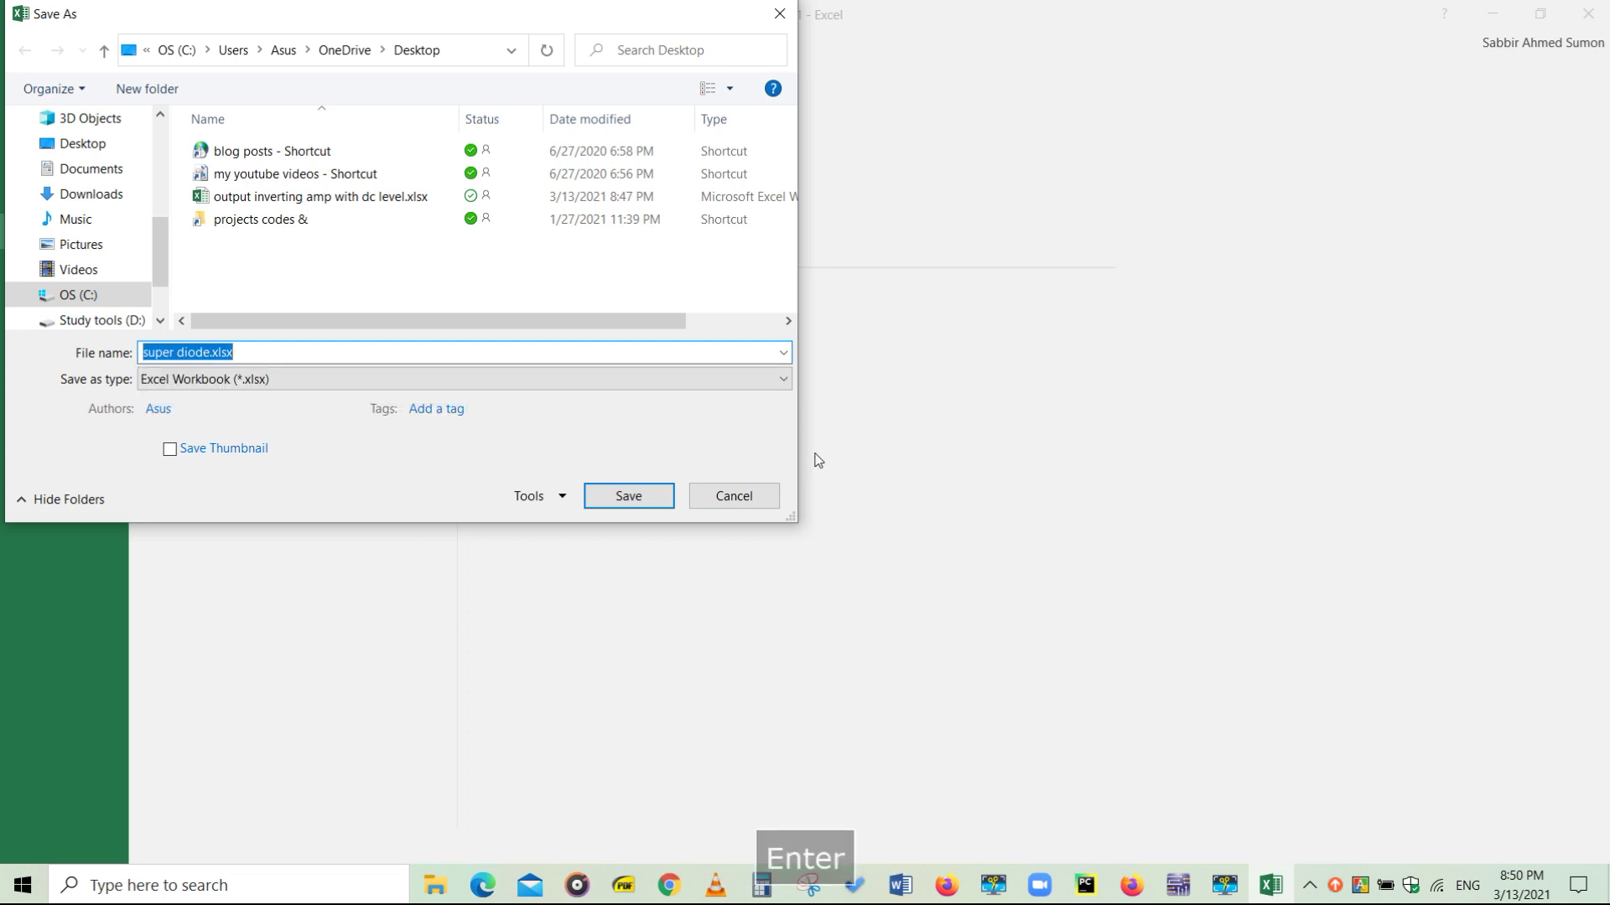
key("Return")
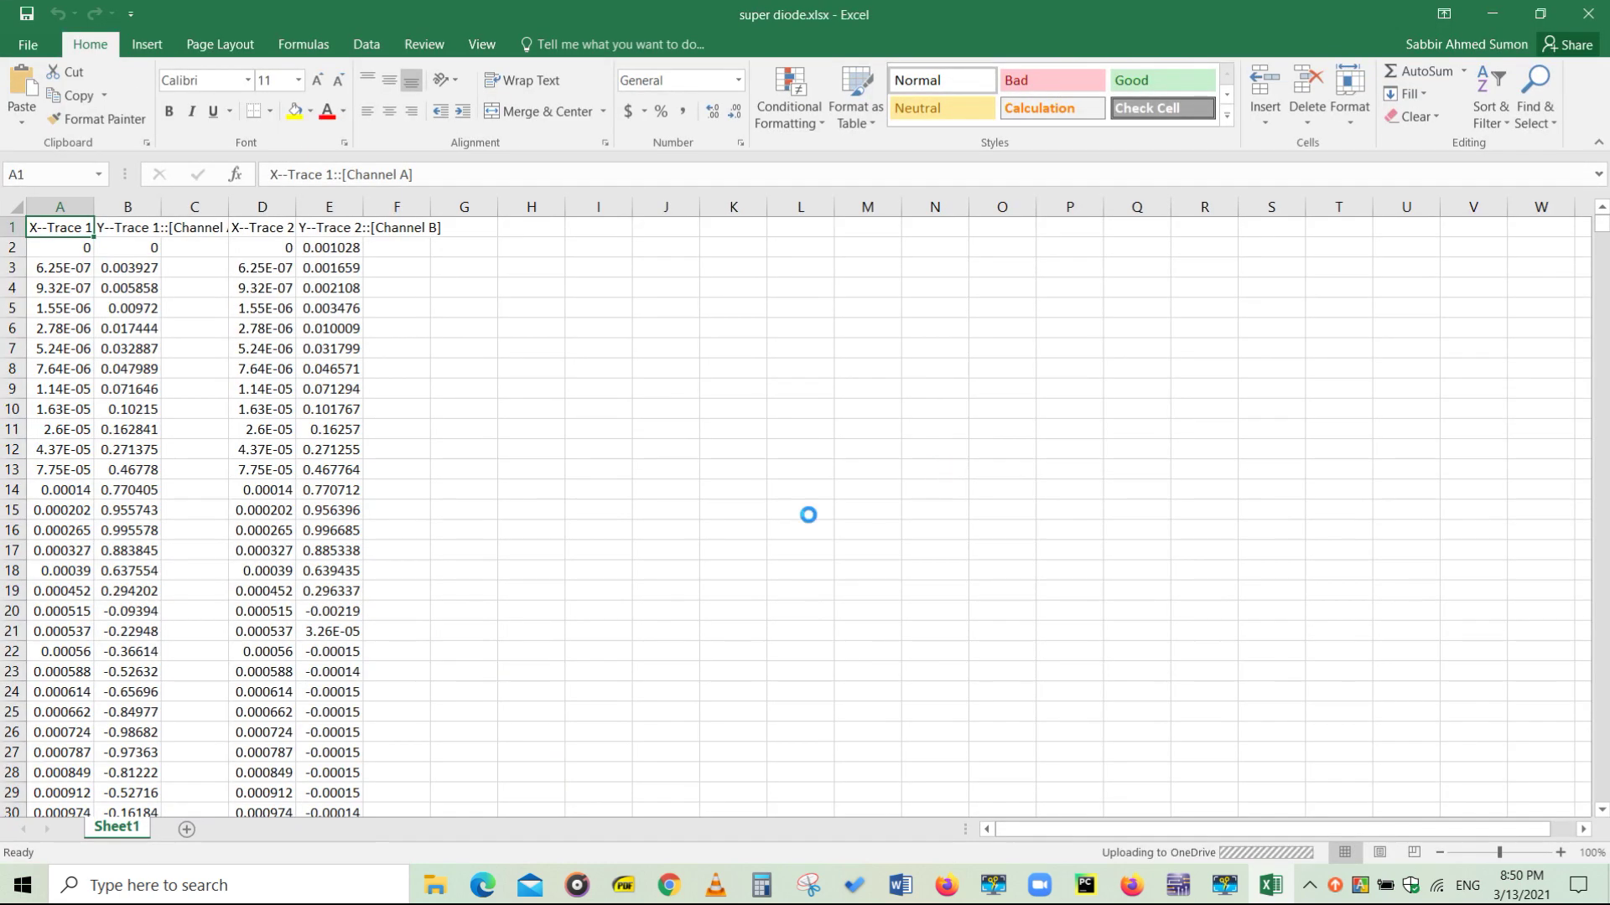
Examine the exported time and voltage columns of Trace 1 (Channel A) and Trace 2 (Channel B).
scroll(670, 452, "down", 9)
scroll(617, 452, "up", 9)
left_click(52, 272)
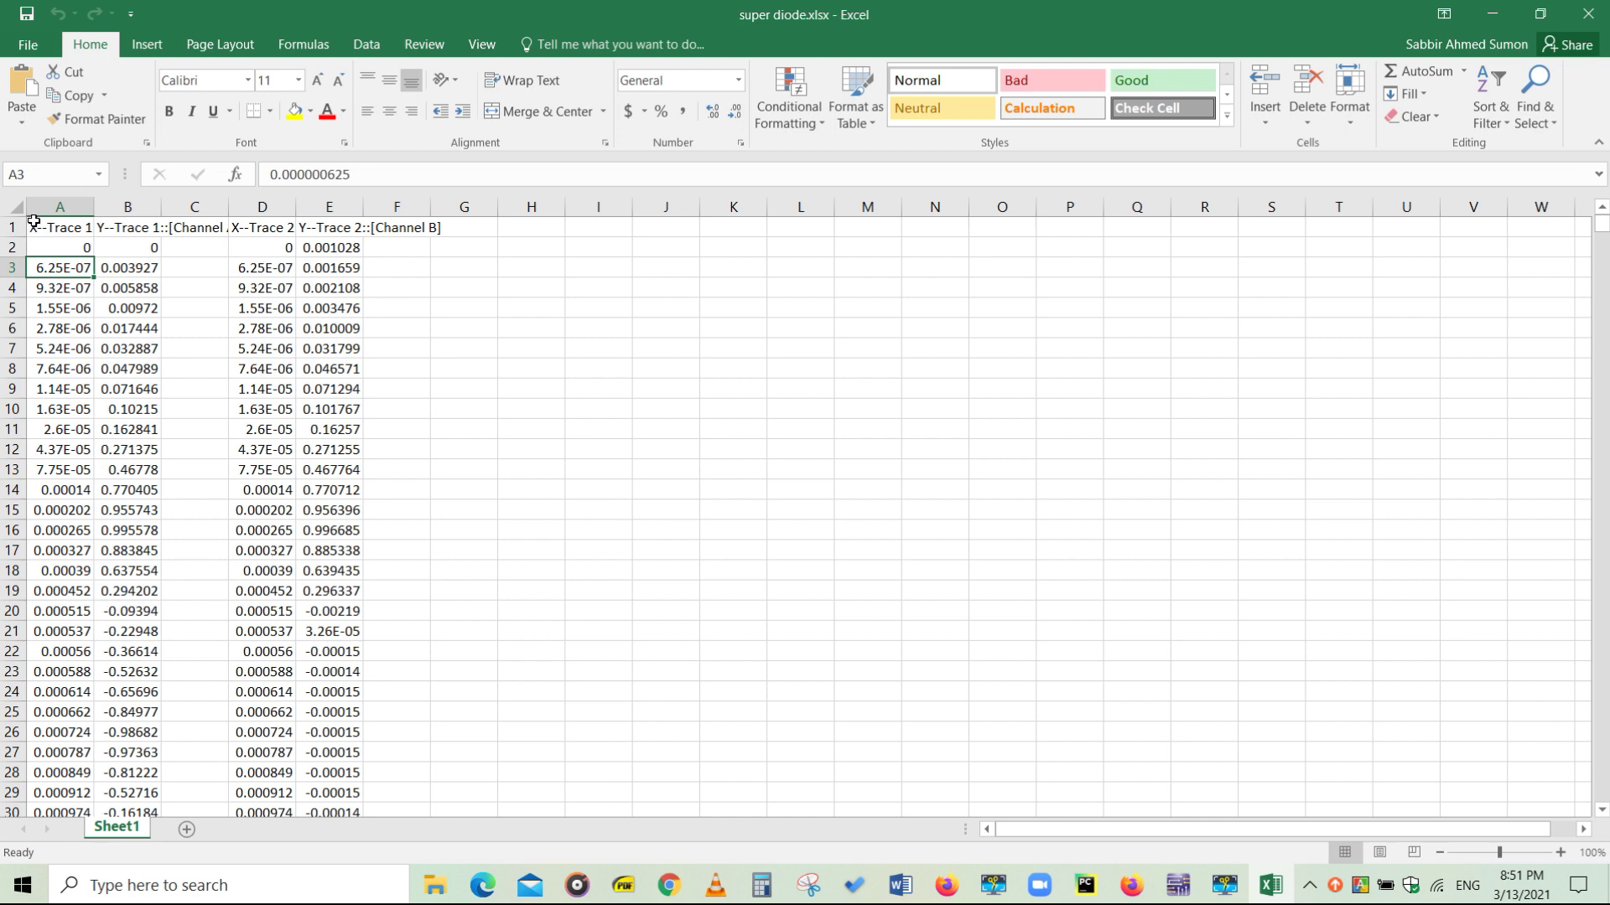
left_click_drag(34, 221, 58, 433)
left_click(243, 227)
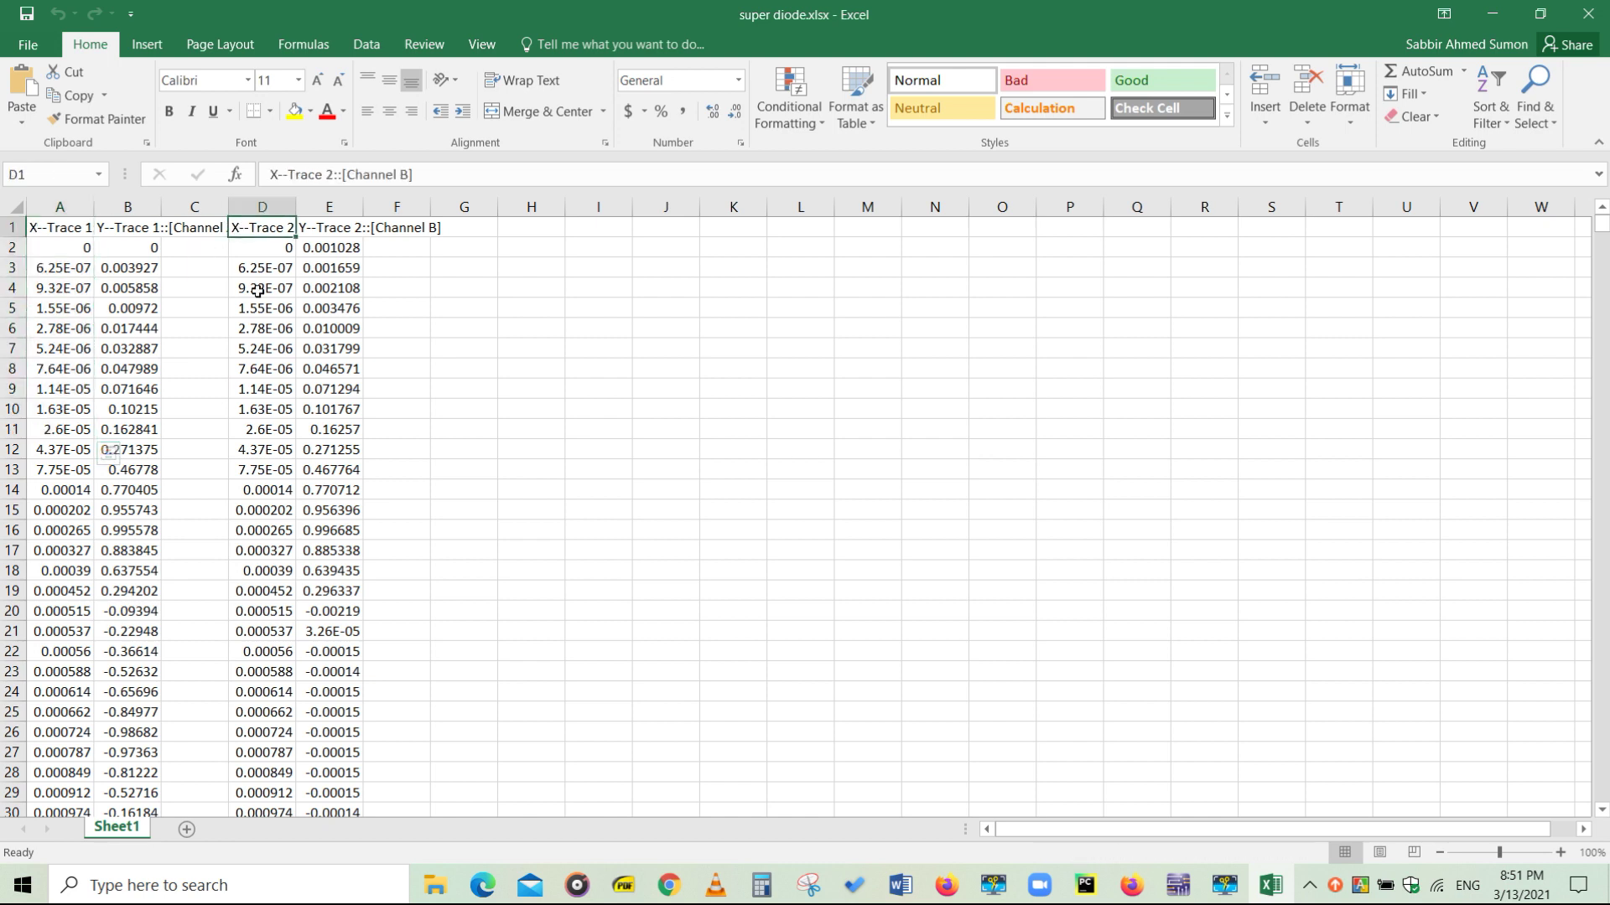
left_click_drag(258, 291, 287, 591)
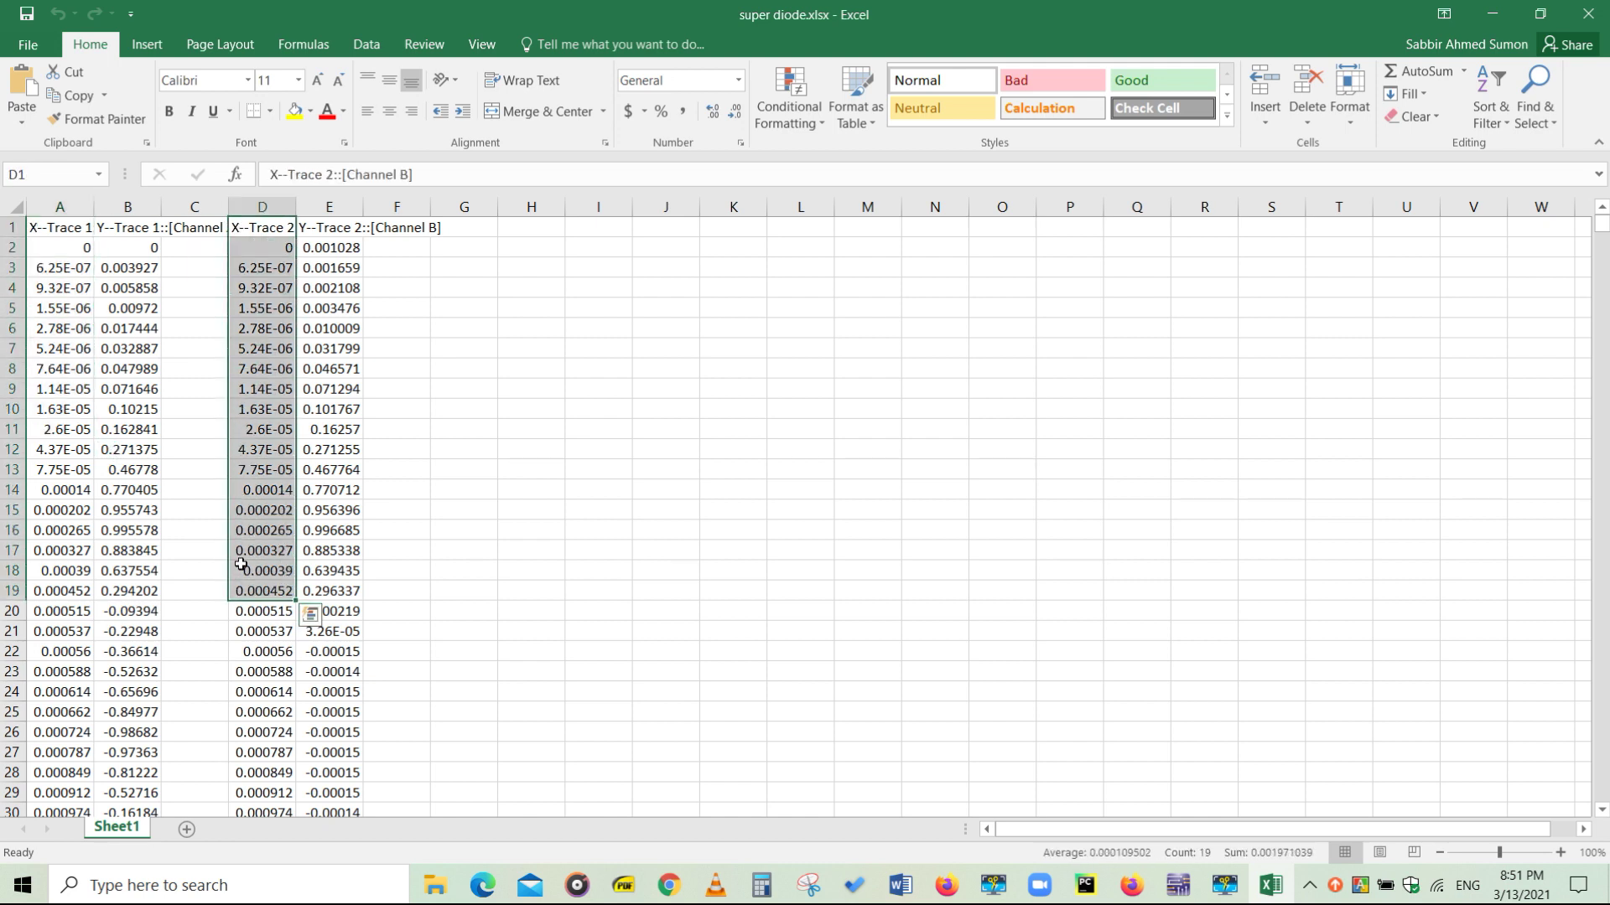
left_click(33, 330)
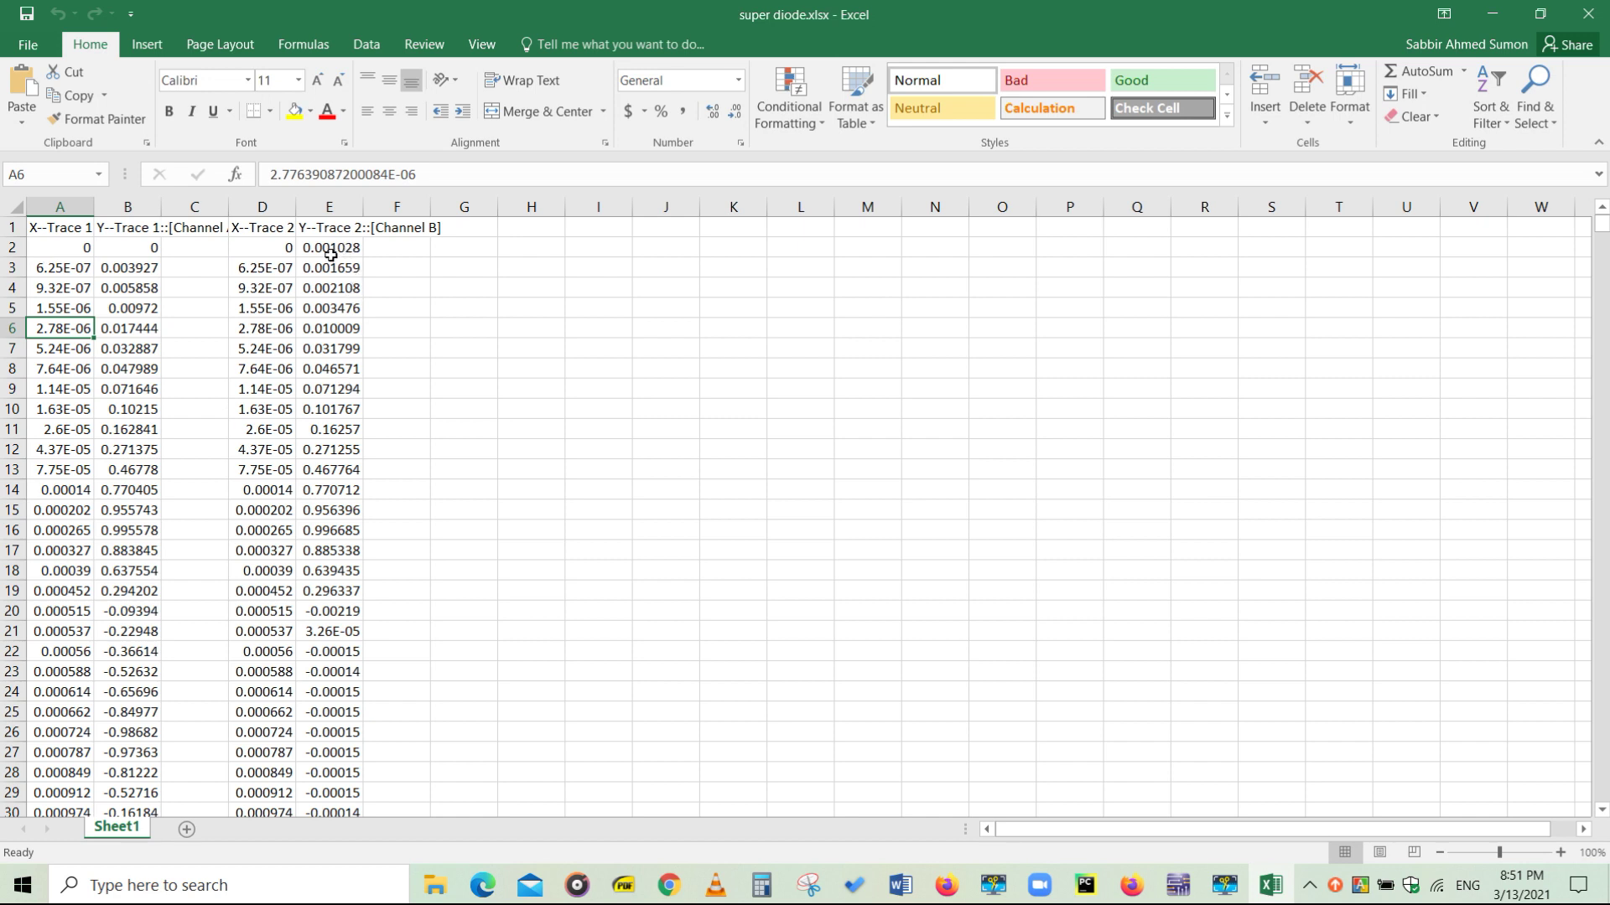
left_click_drag(128, 269, 126, 411)
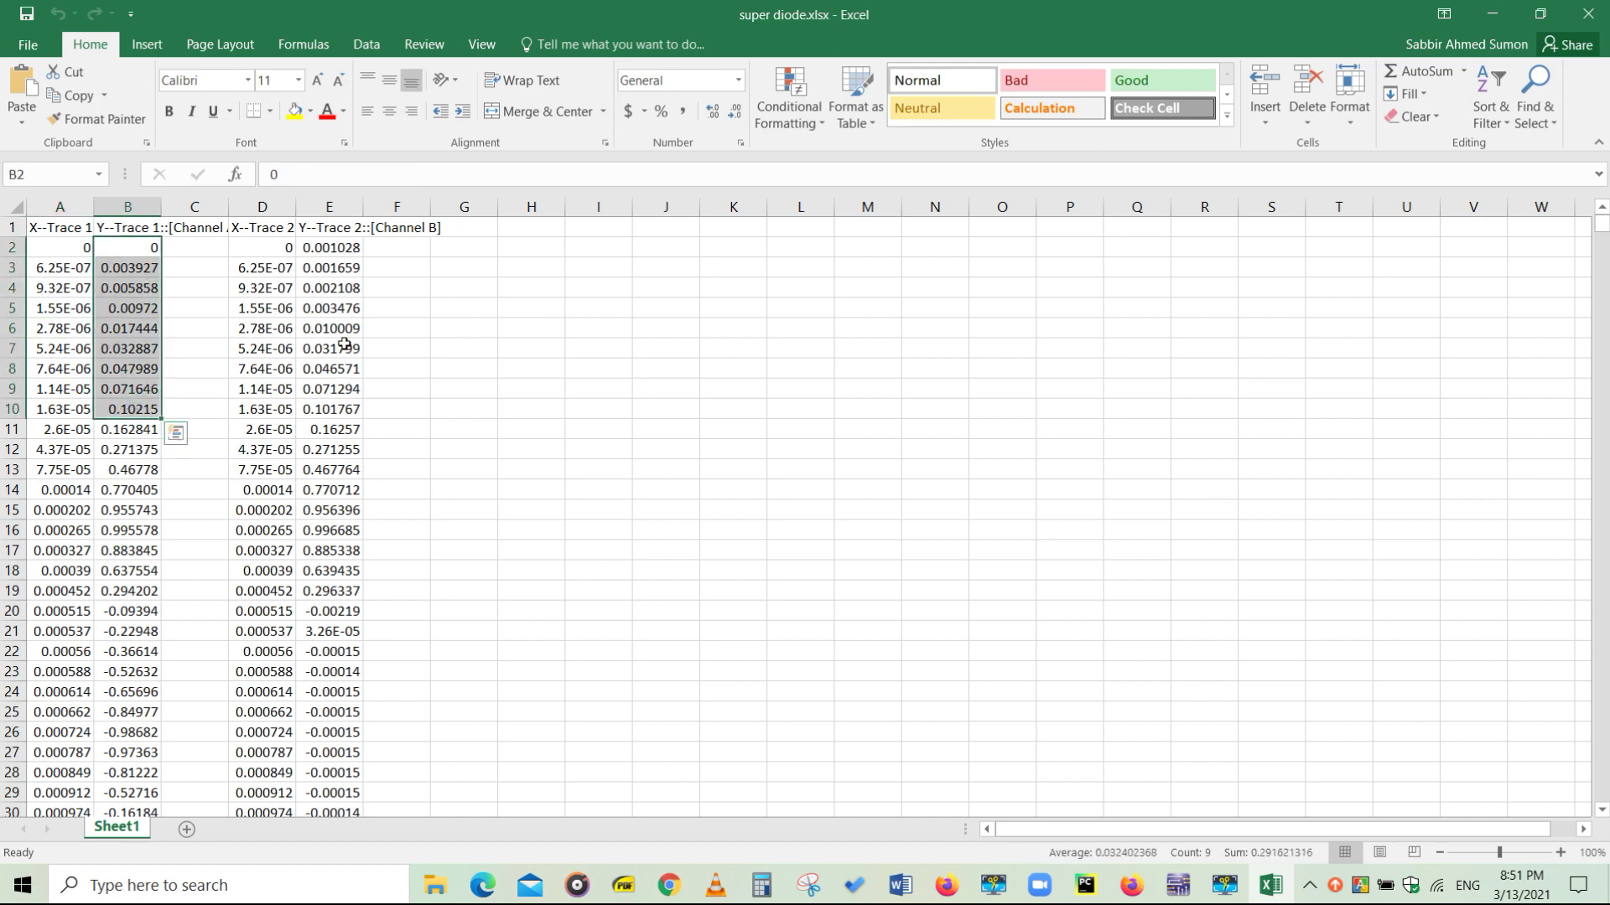
left_click_drag(328, 288, 336, 411)
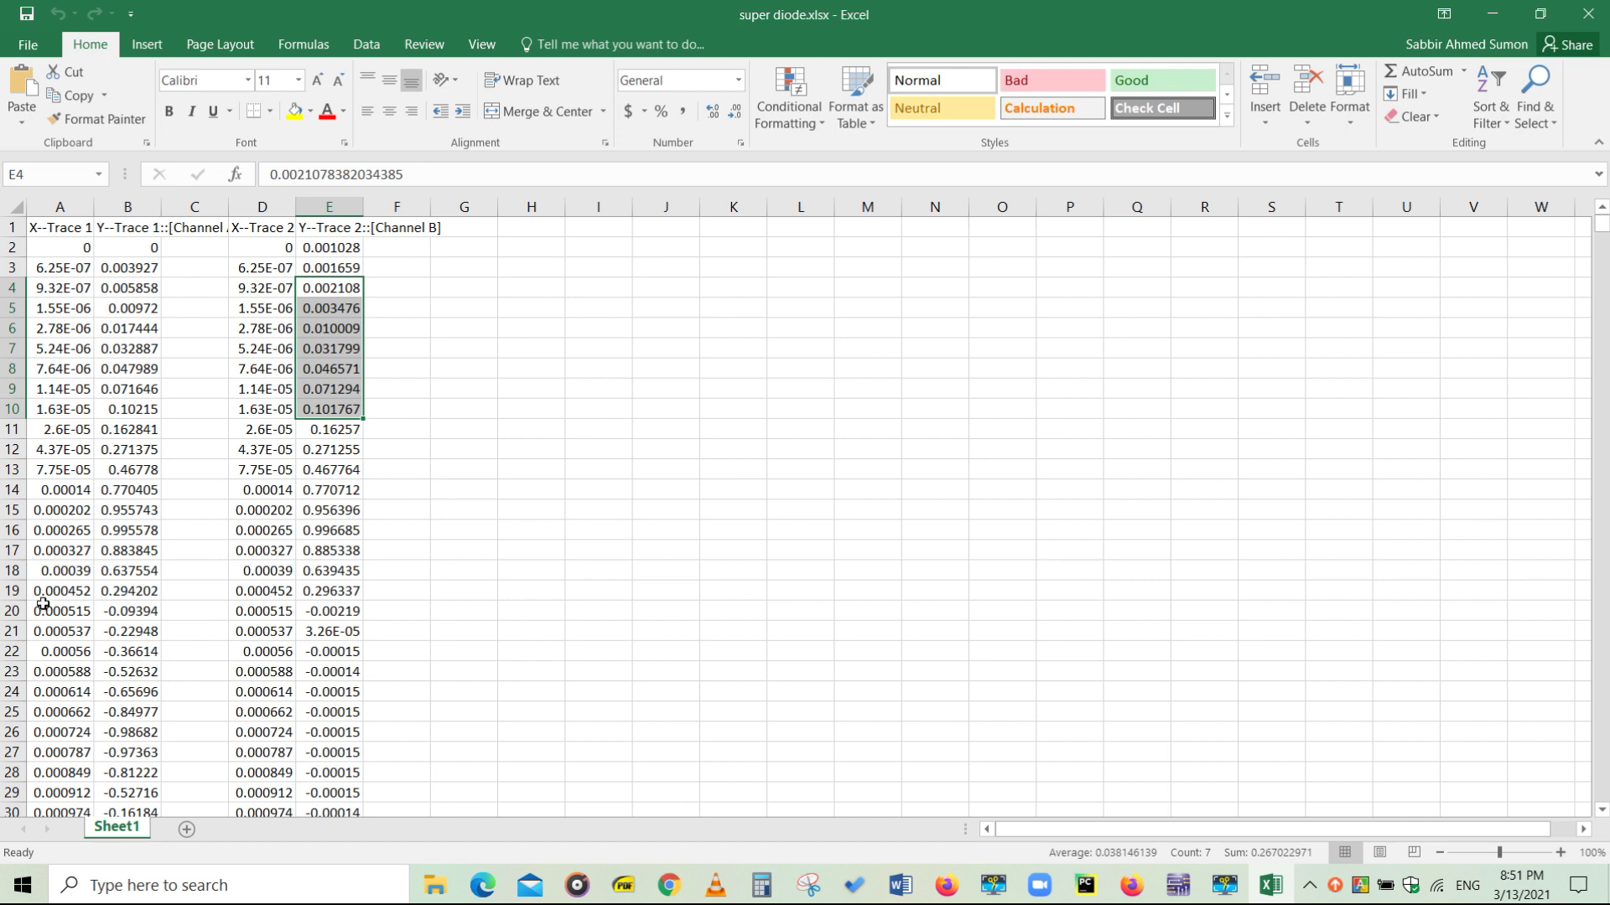
Insert a Scatter with Straight Lines chart from A20:B210 and E20:E210 and apply the dark chart style with glowing lines.
left_click_drag(37, 606, 108, 531)
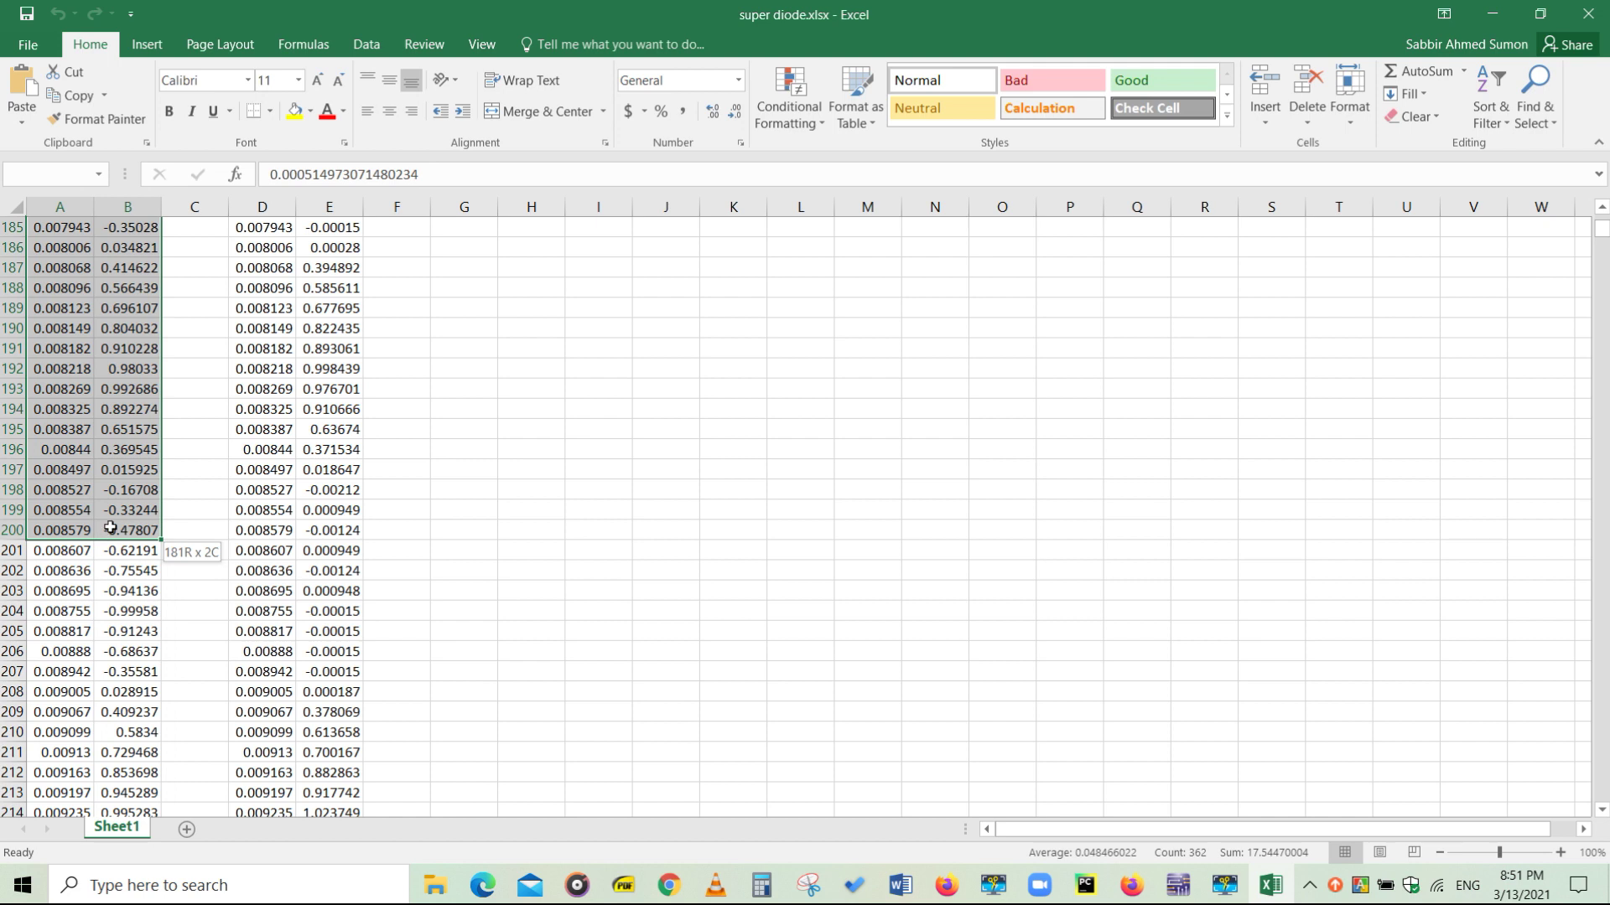
left_click_drag(108, 549, 111, 731)
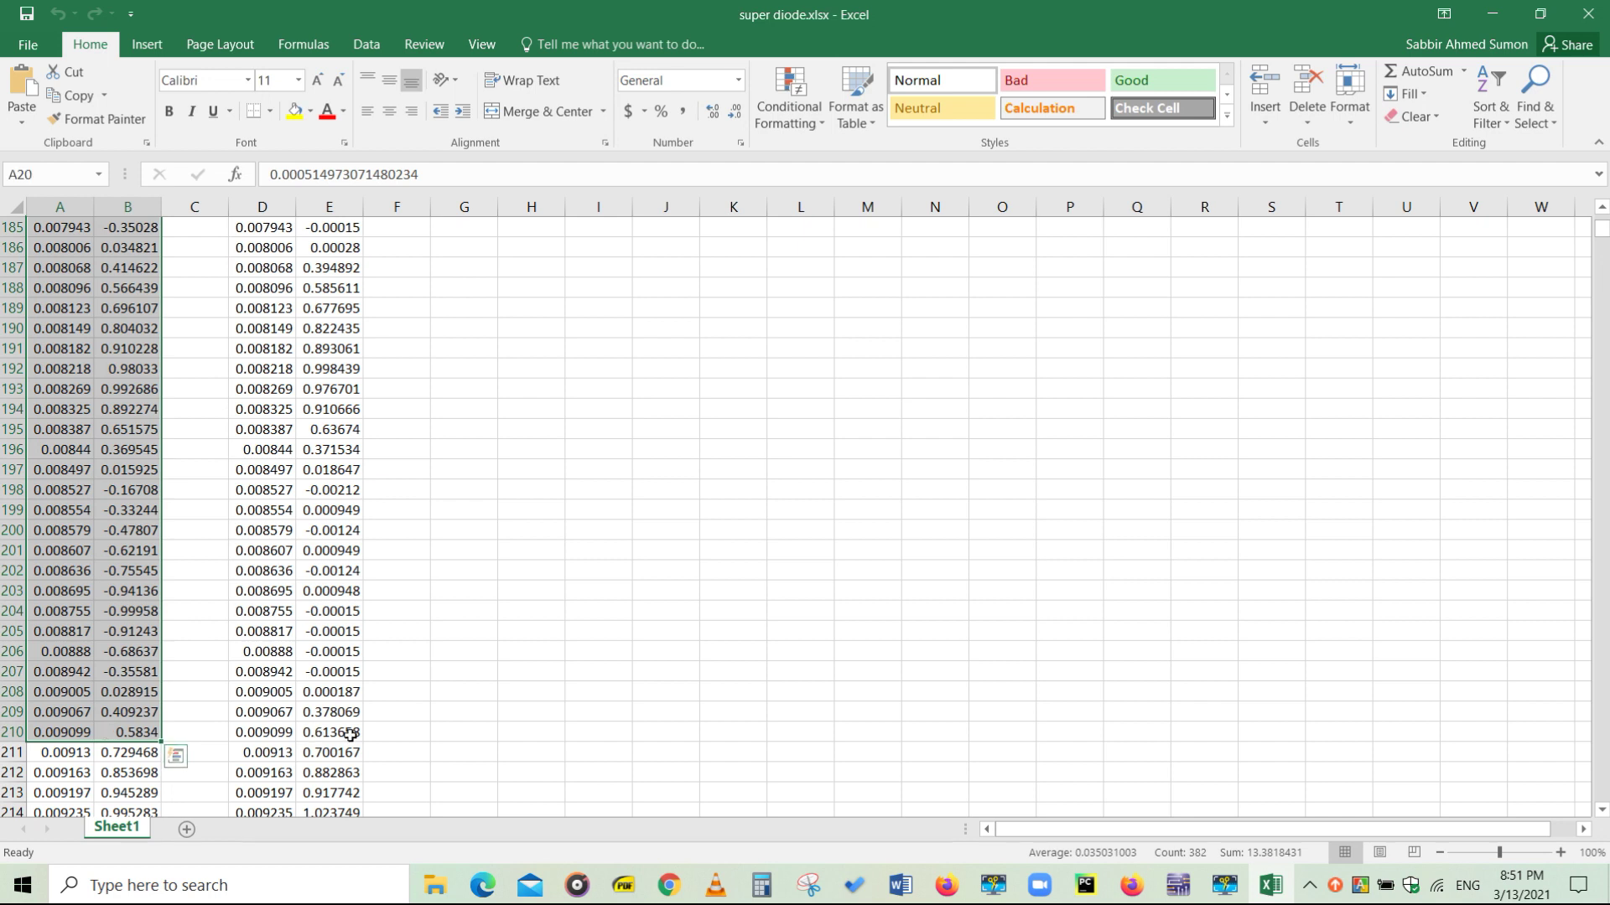
left_click_drag(361, 736, 307, 610)
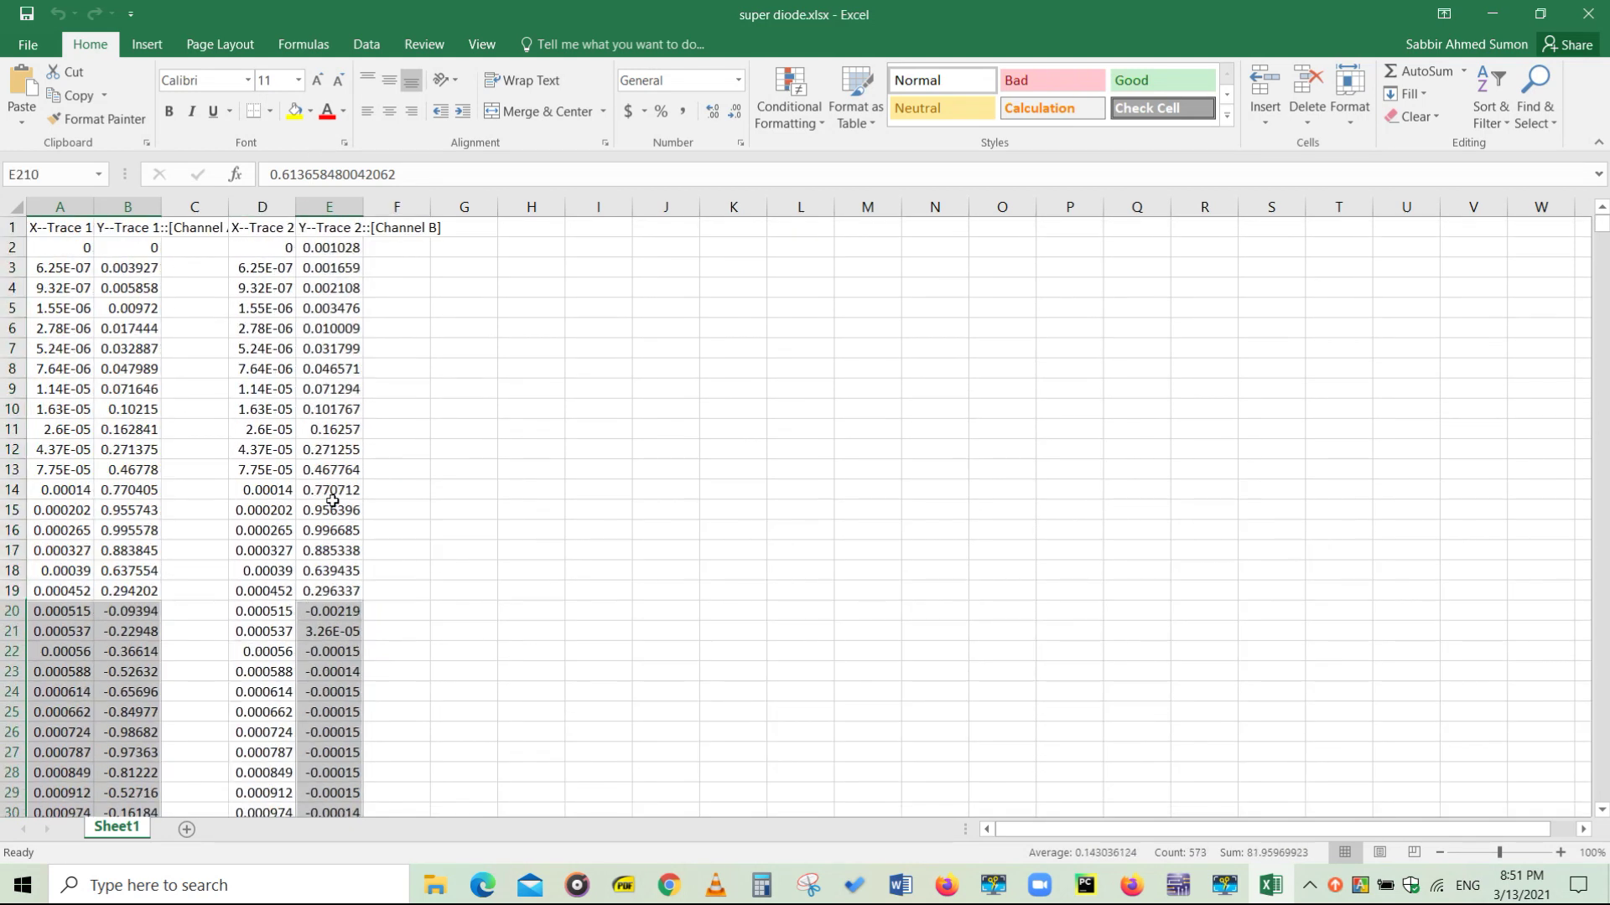
left_click(144, 49)
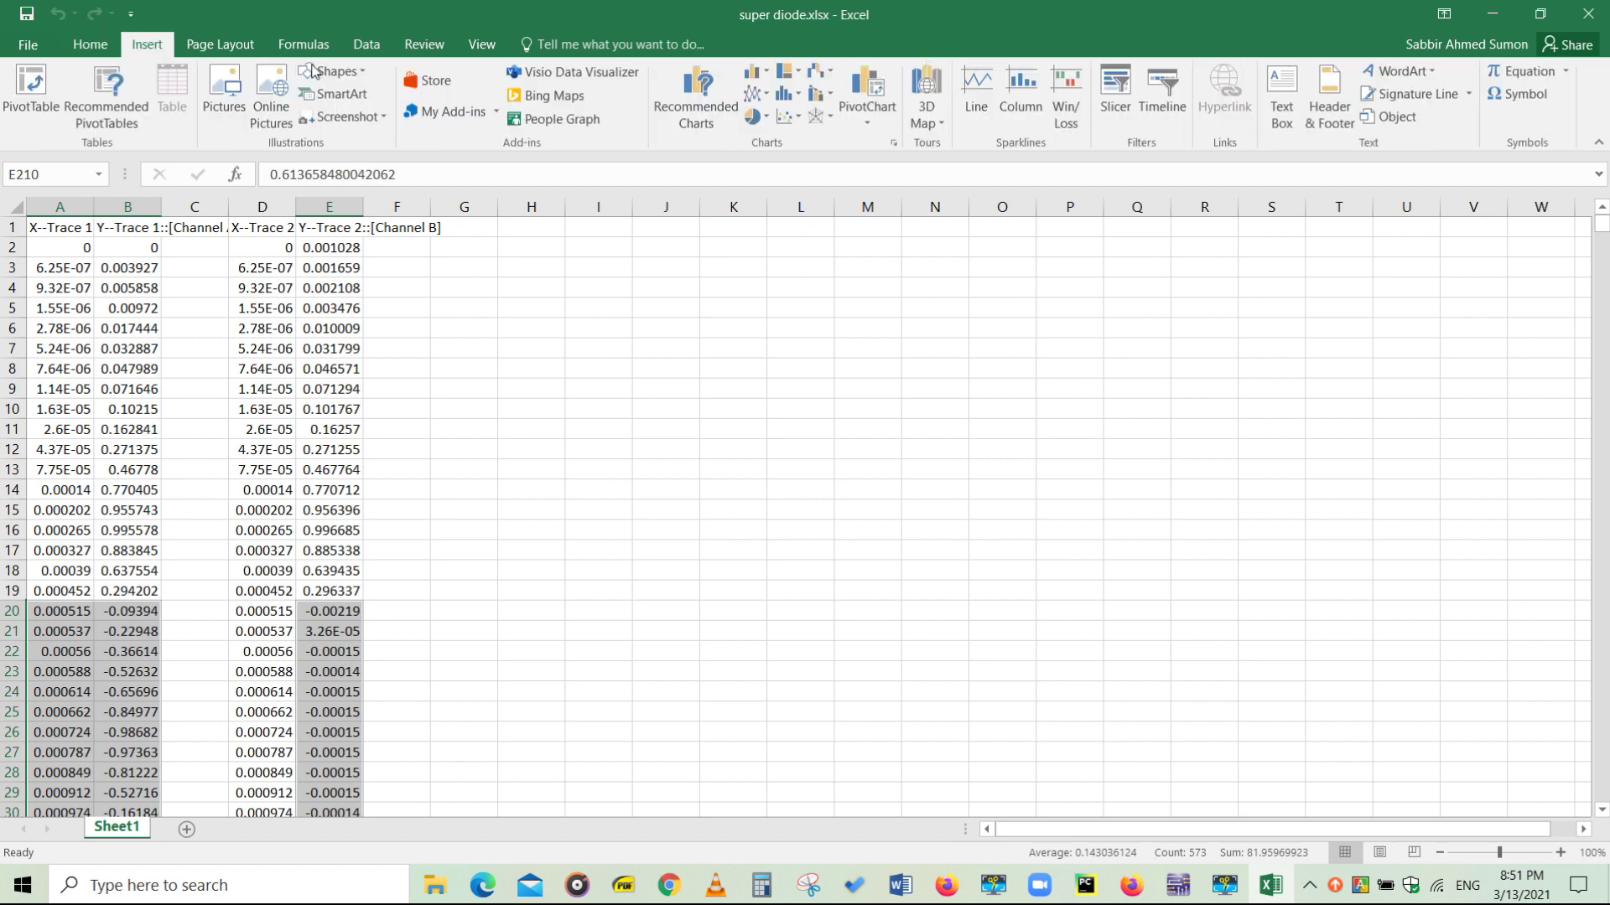
left_click(798, 119)
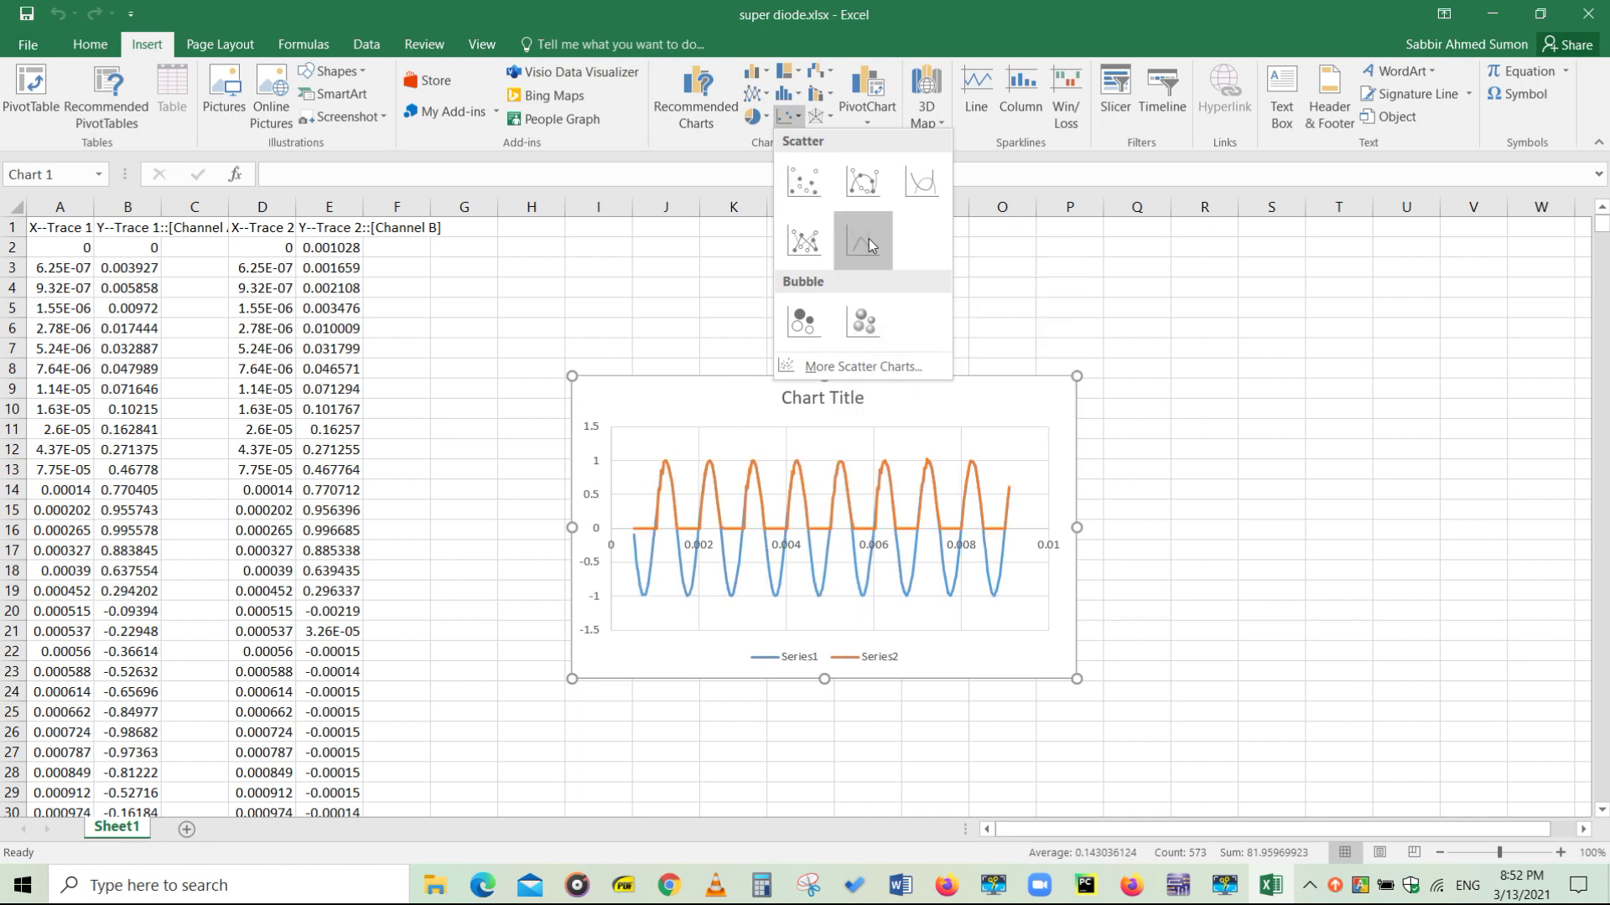
left_click(868, 239)
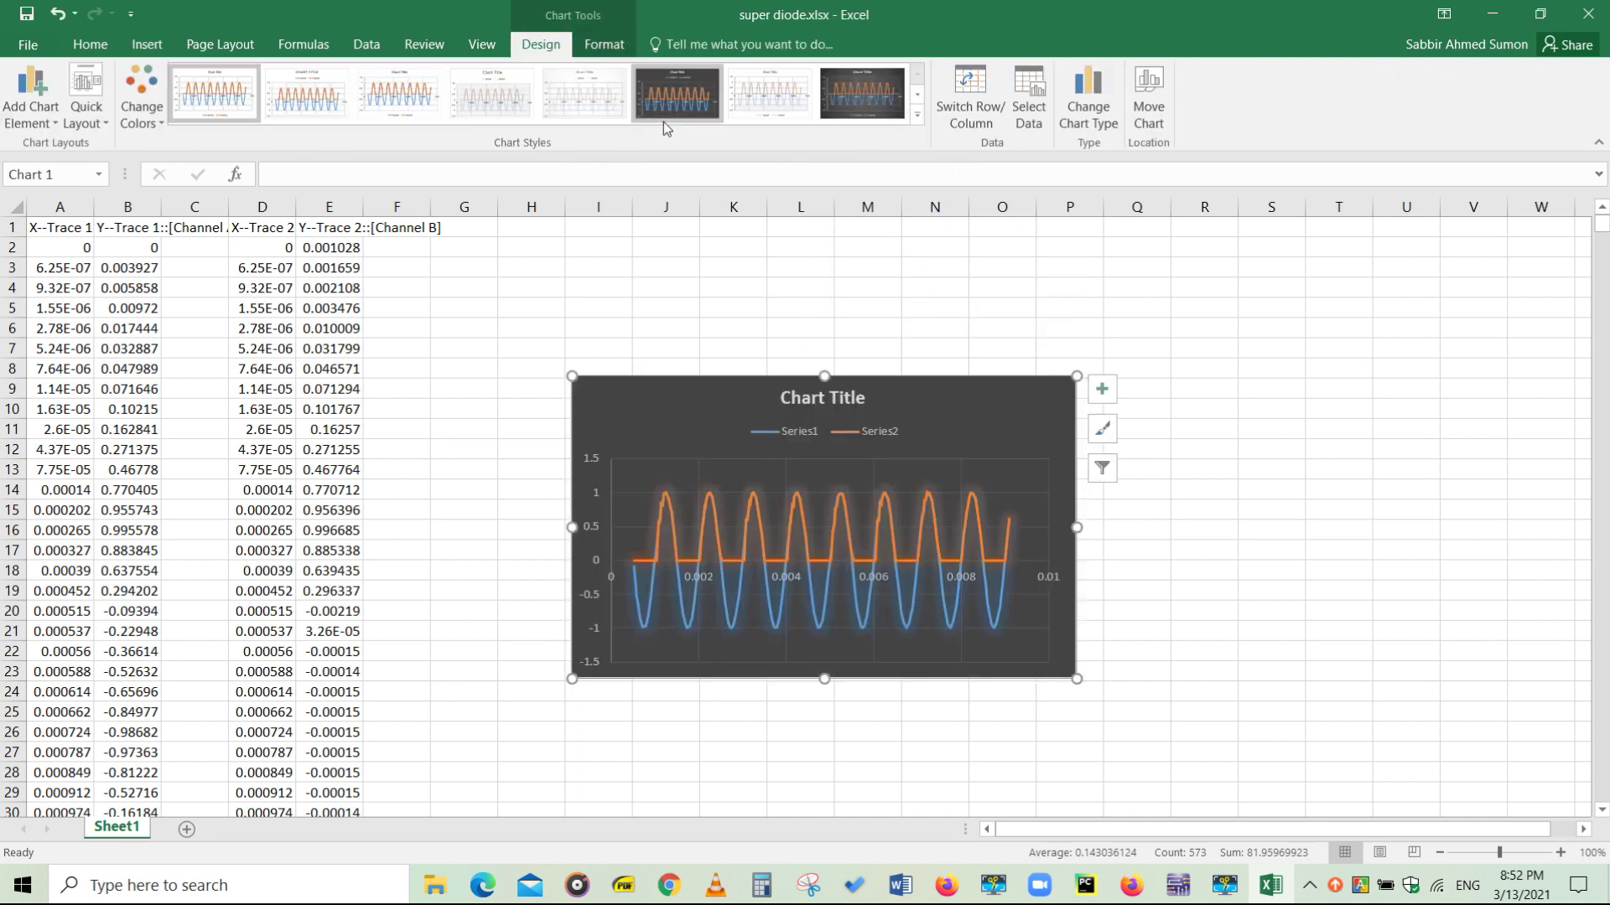
left_click(662, 117)
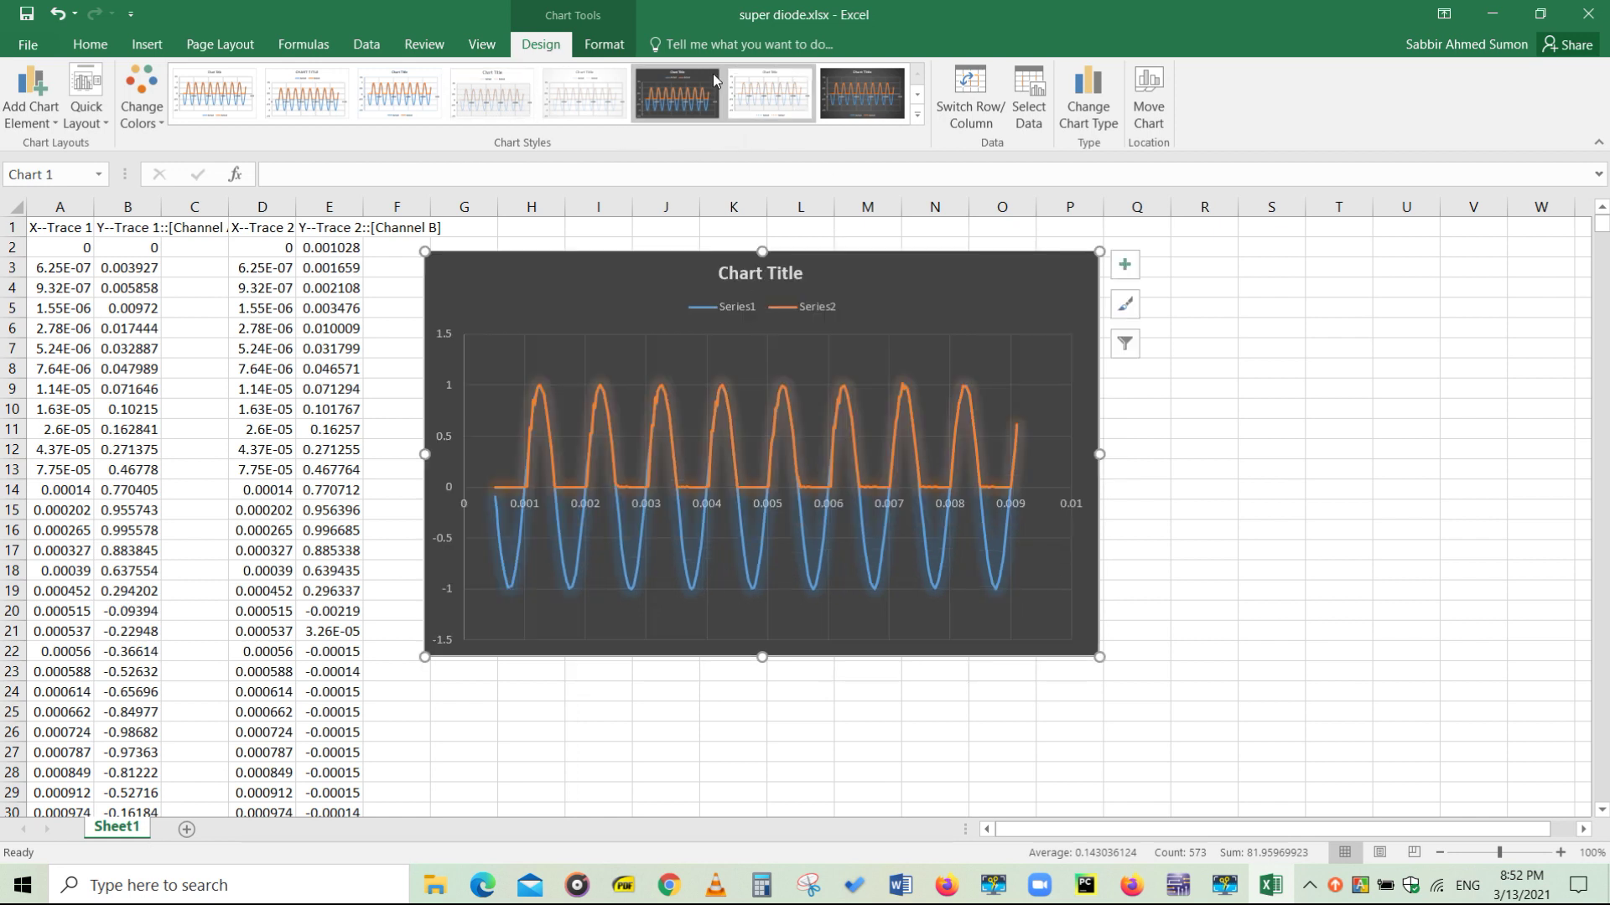
Replace the placeholder title of the scatter chart with "Super diode".
left_click(752, 277)
left_click(768, 274)
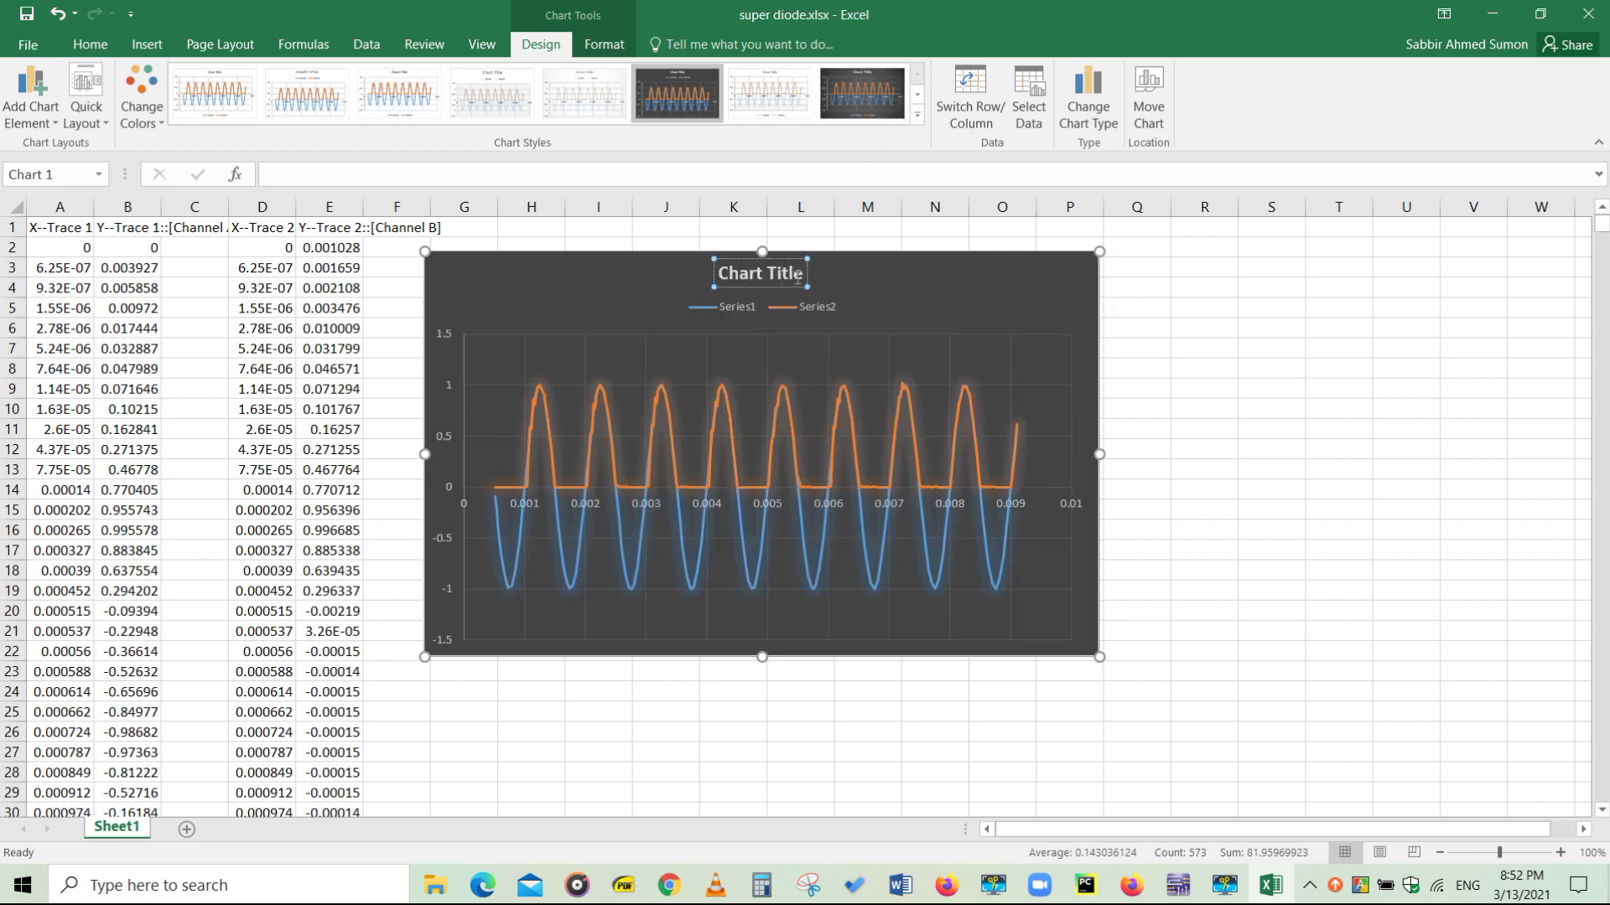
key("Right")
key("BackSpace")
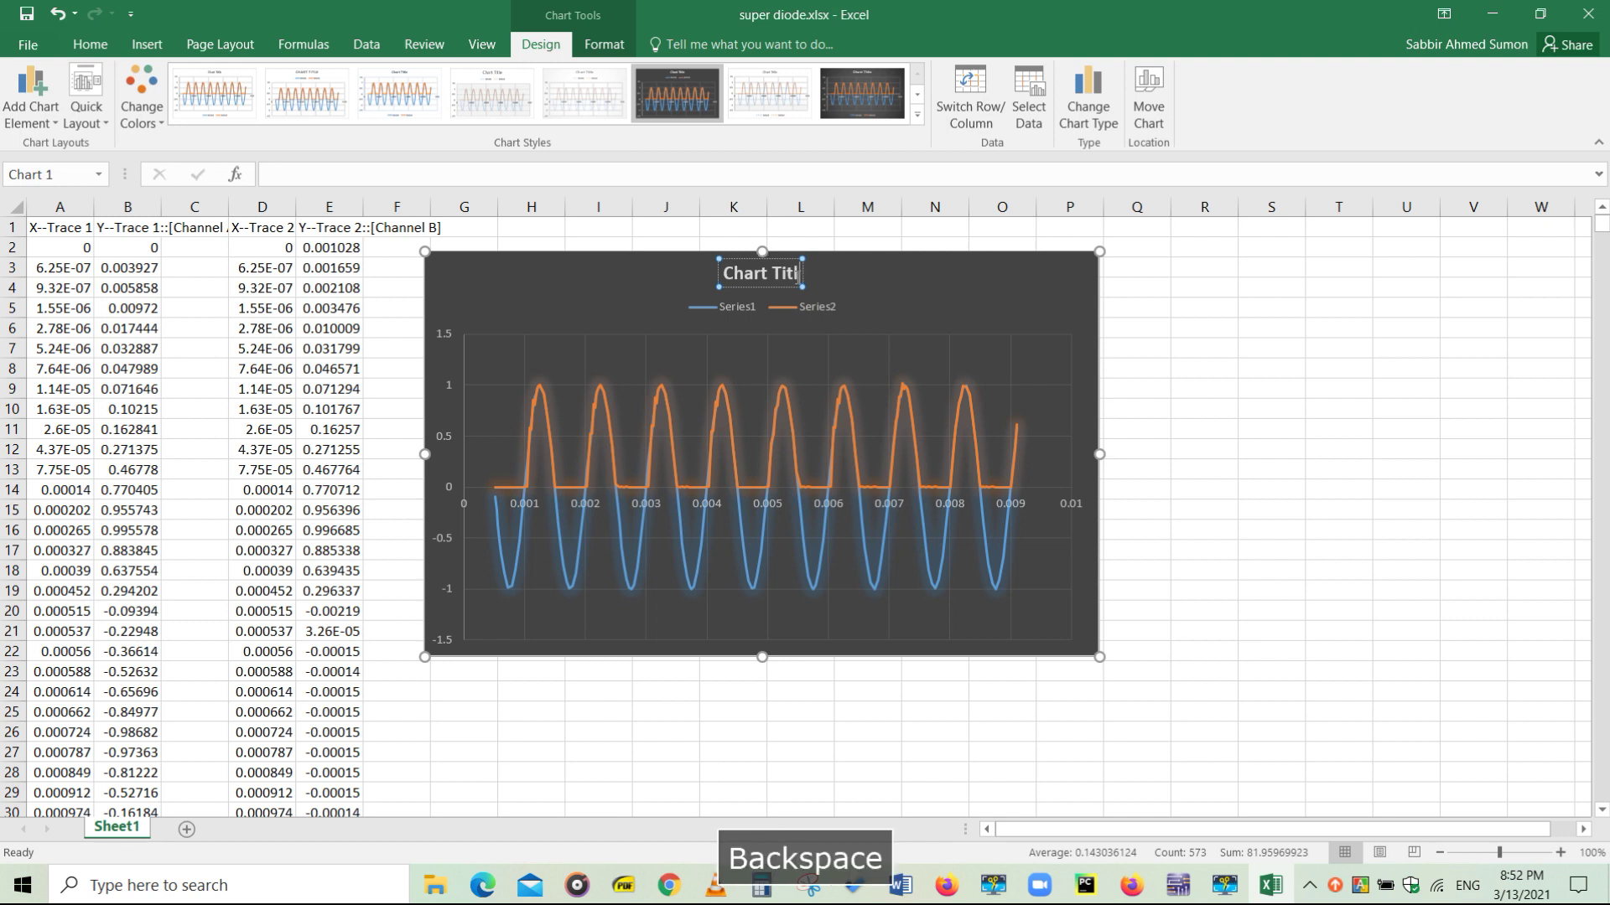
key("BackSpace")
key("BackSpace")
key("BackSpace")
key("BackSpace")
key("BackSpace")
key("BackSpace")
key("BackSpace")
key("BackSpace")
key("BackSpace")
key("BackSpace")
type("S")
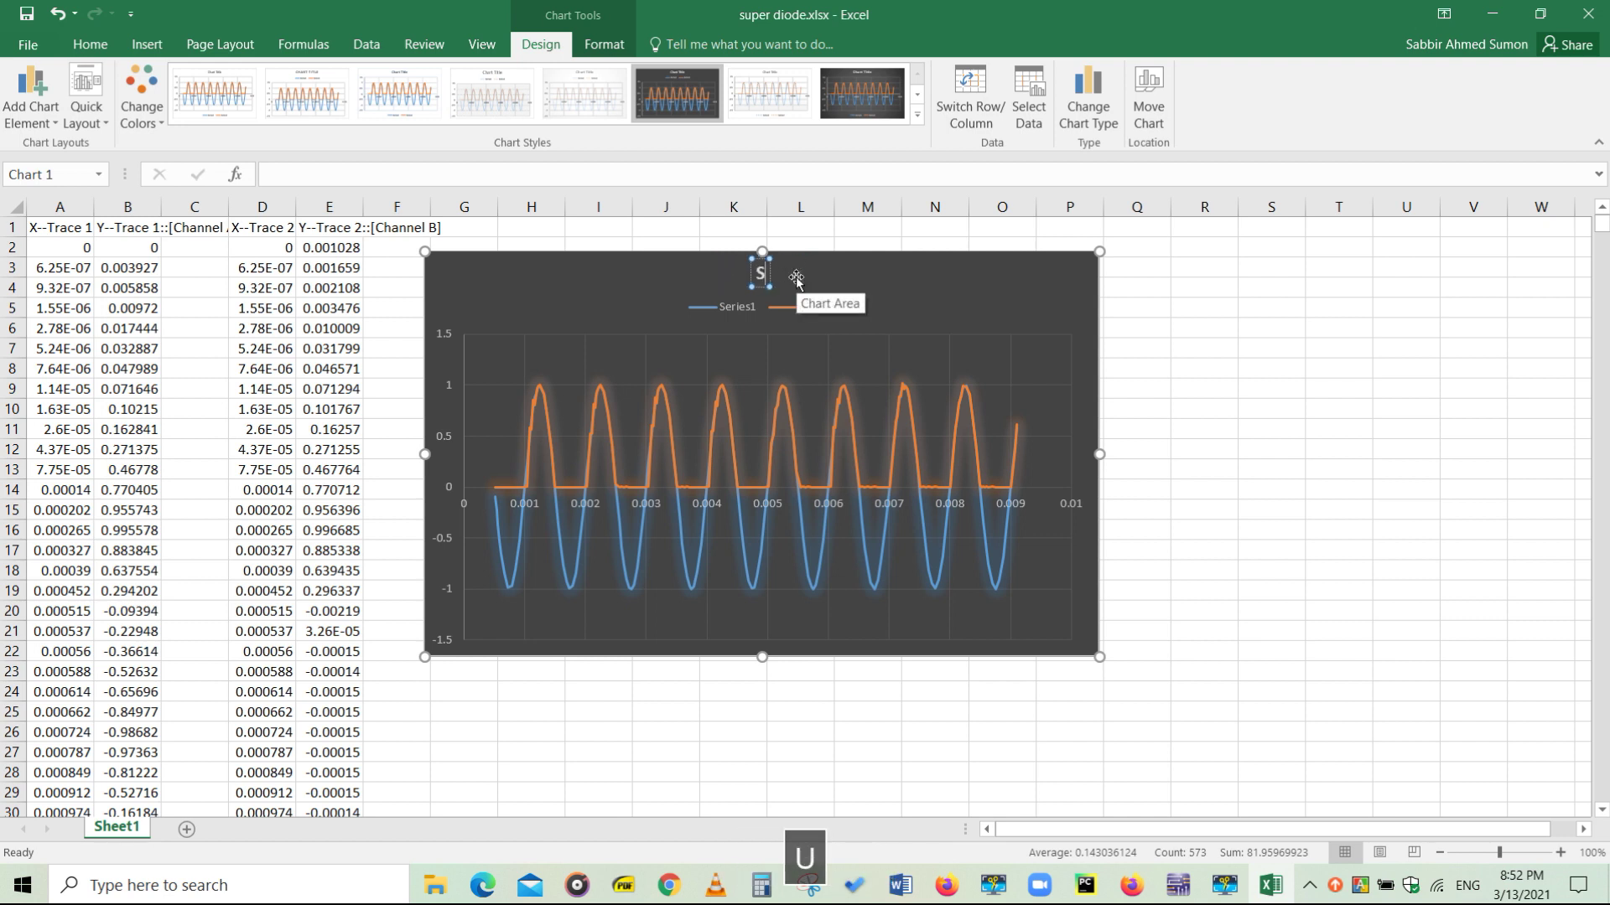
type("uper diode")
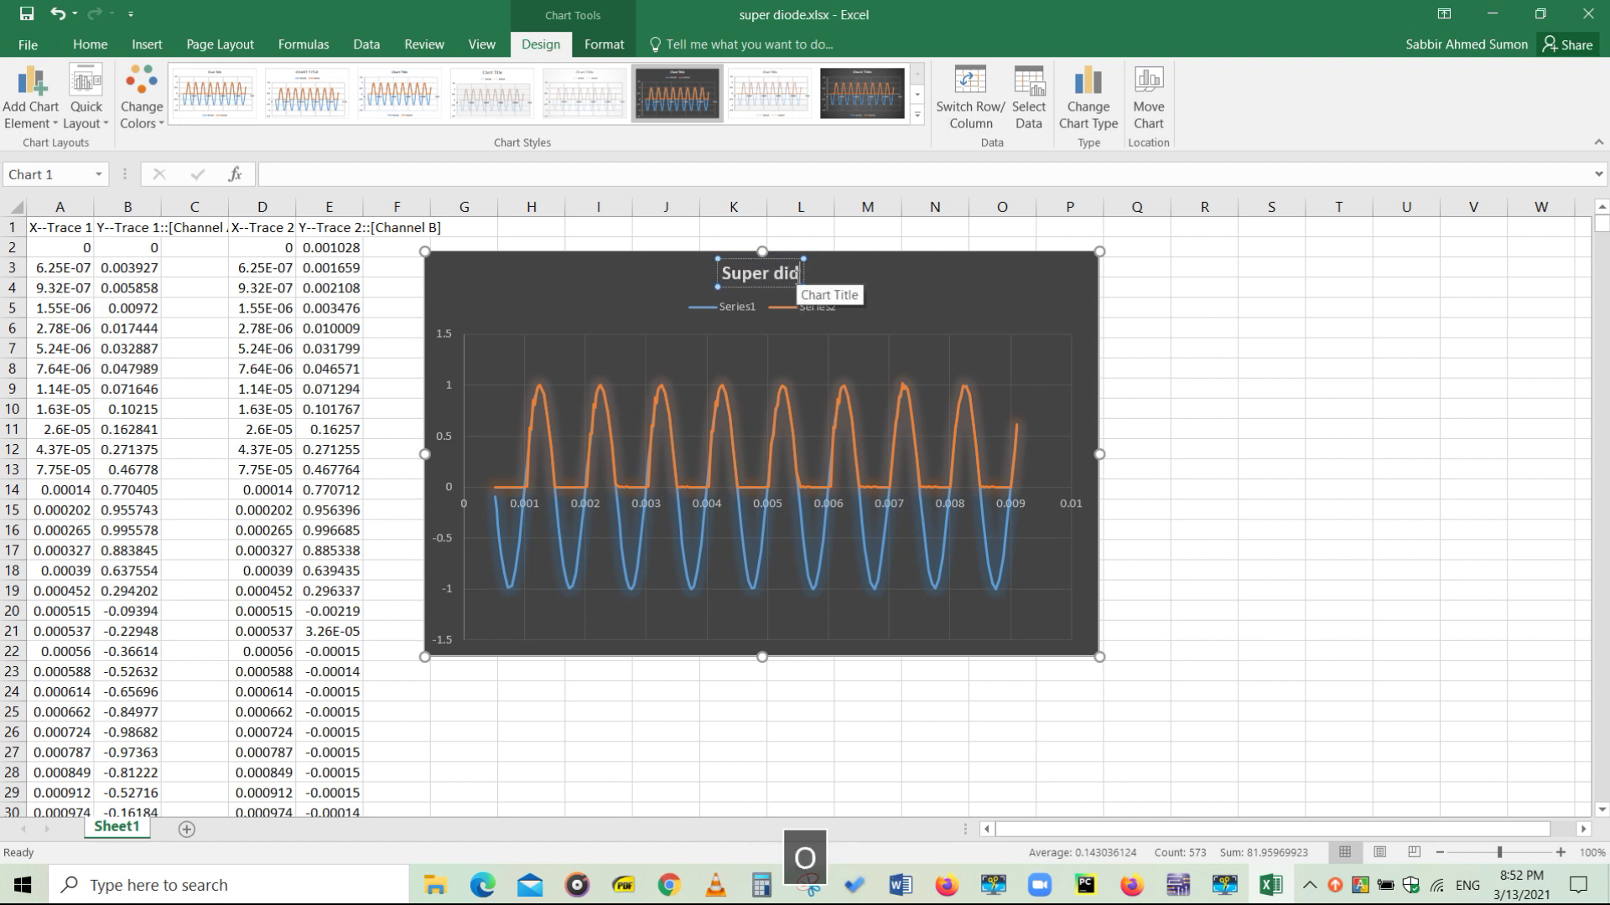
key("BackSpace")
key("BackSpace")
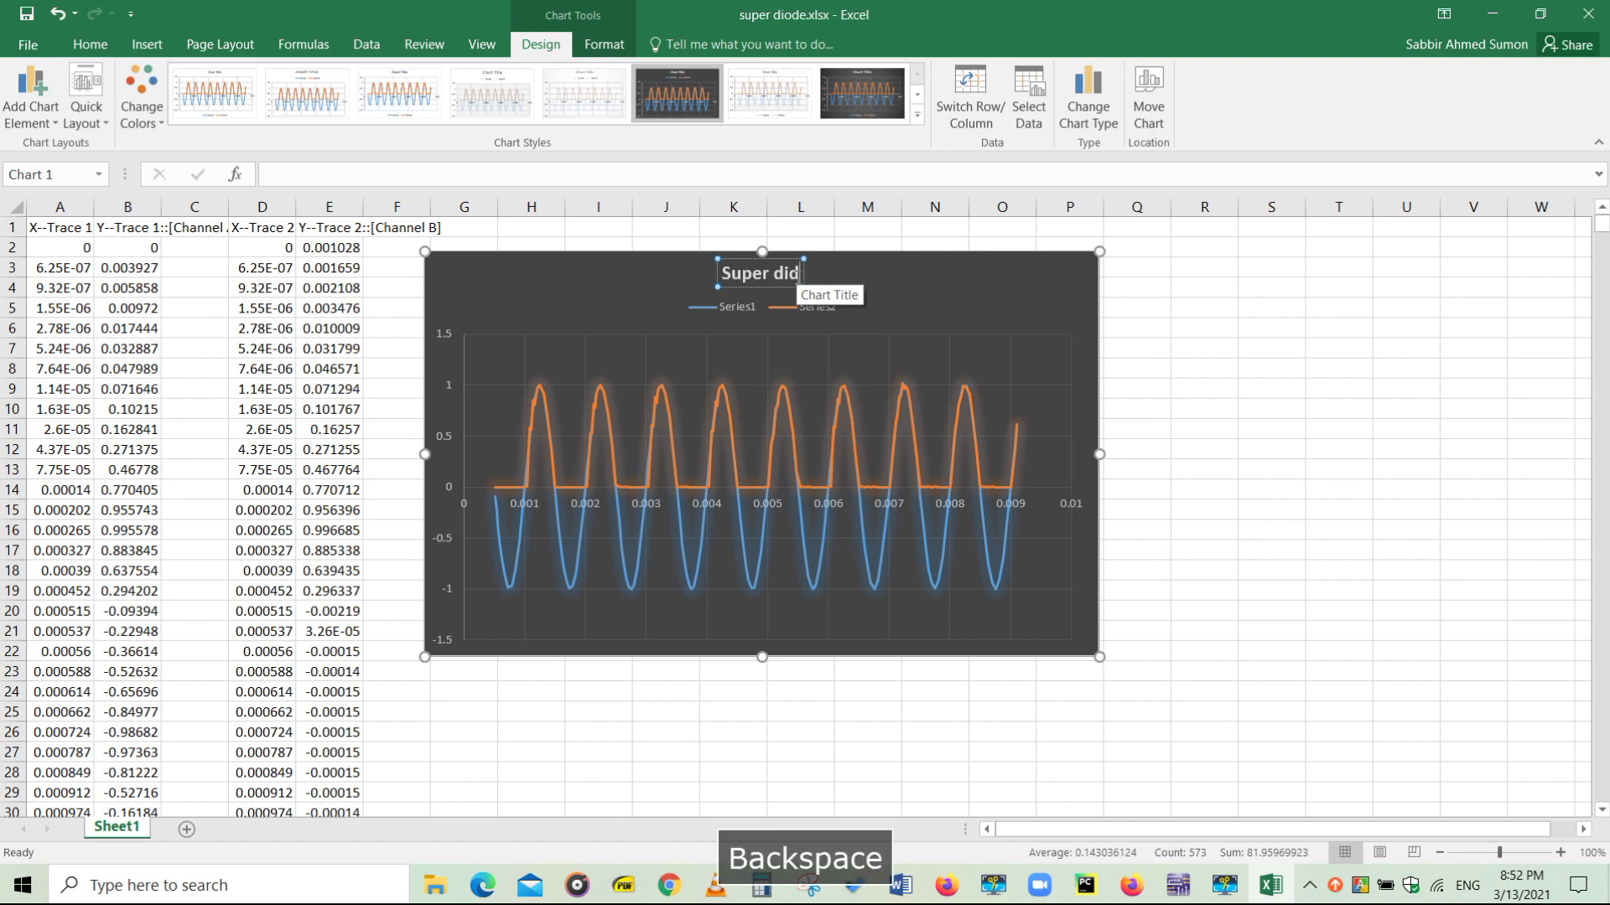
type("de")
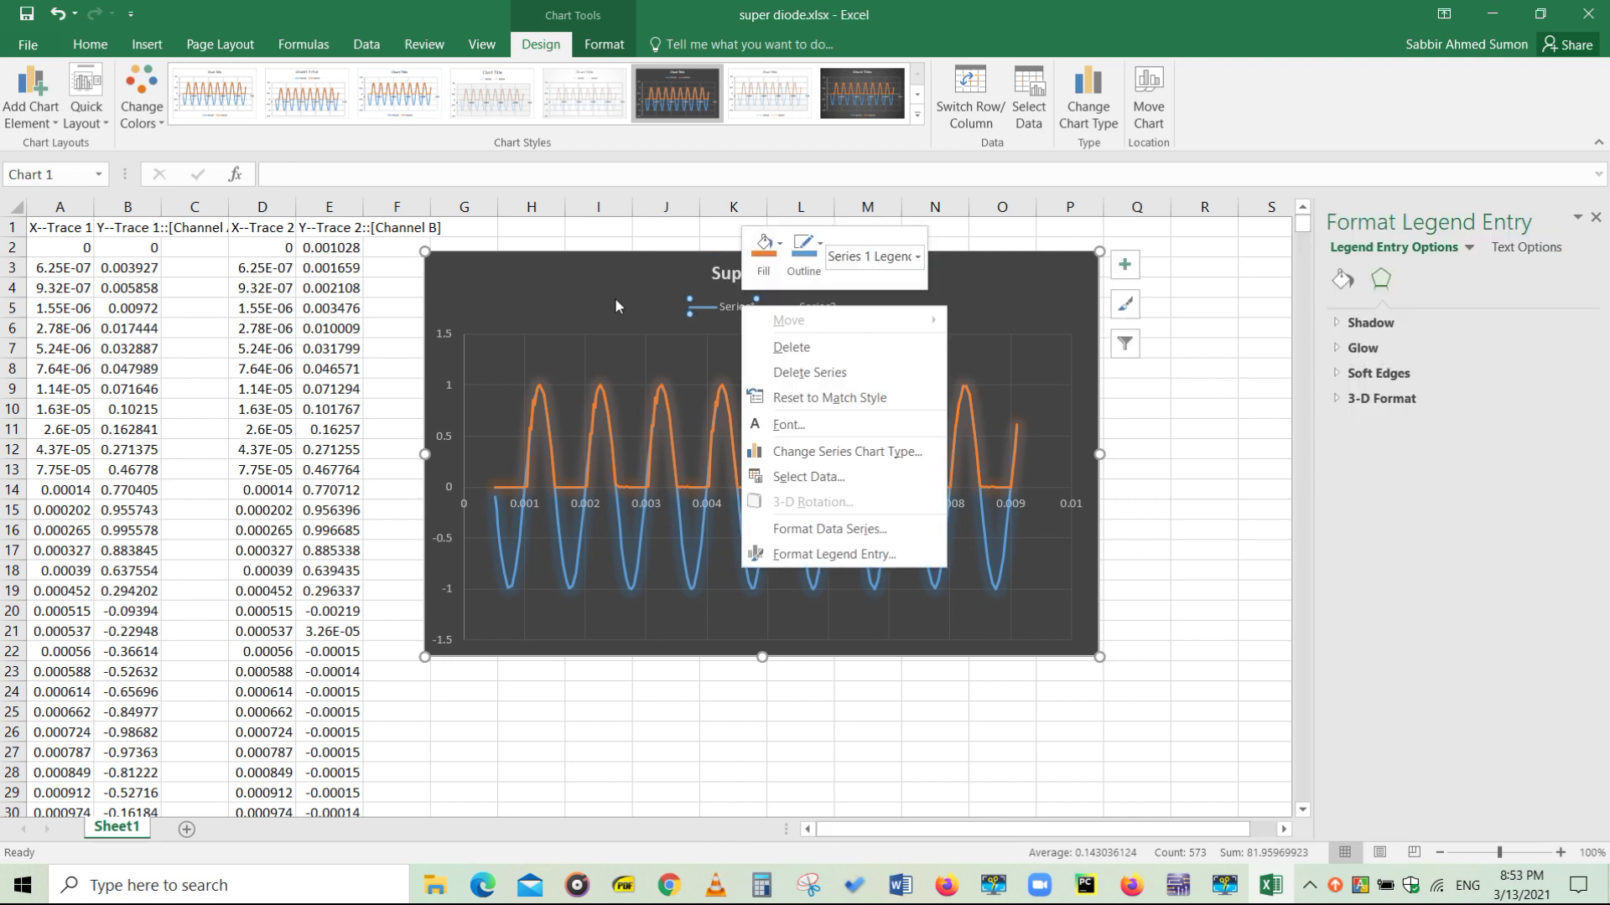
Open the chart's data source selection and start editing the first series, Series1.
left_click(615, 299)
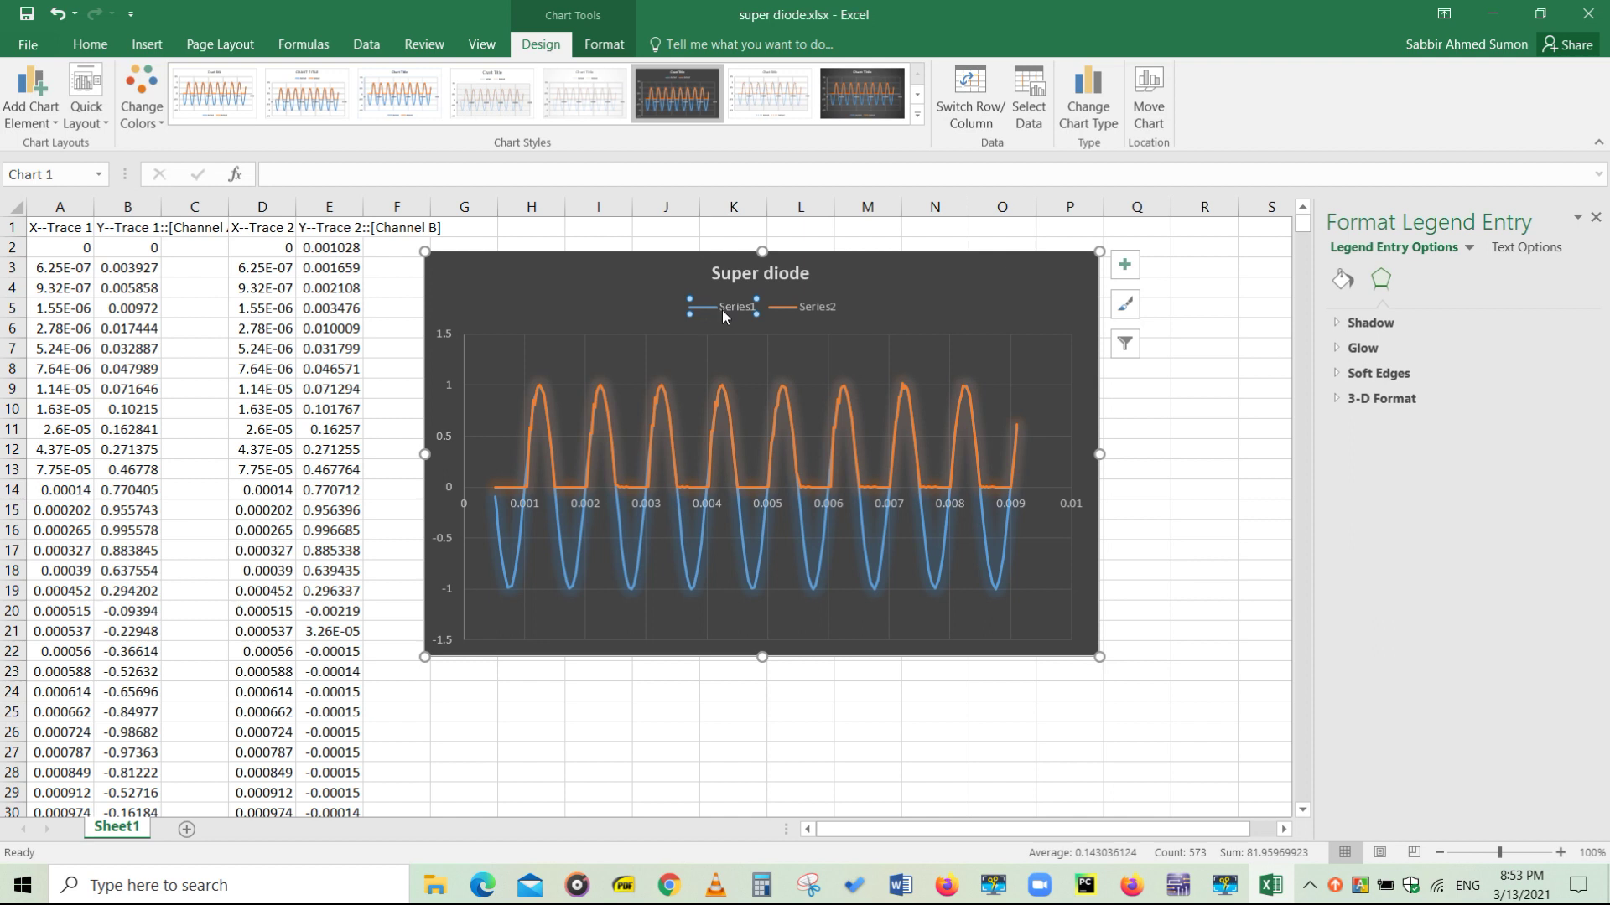
right_click(732, 308)
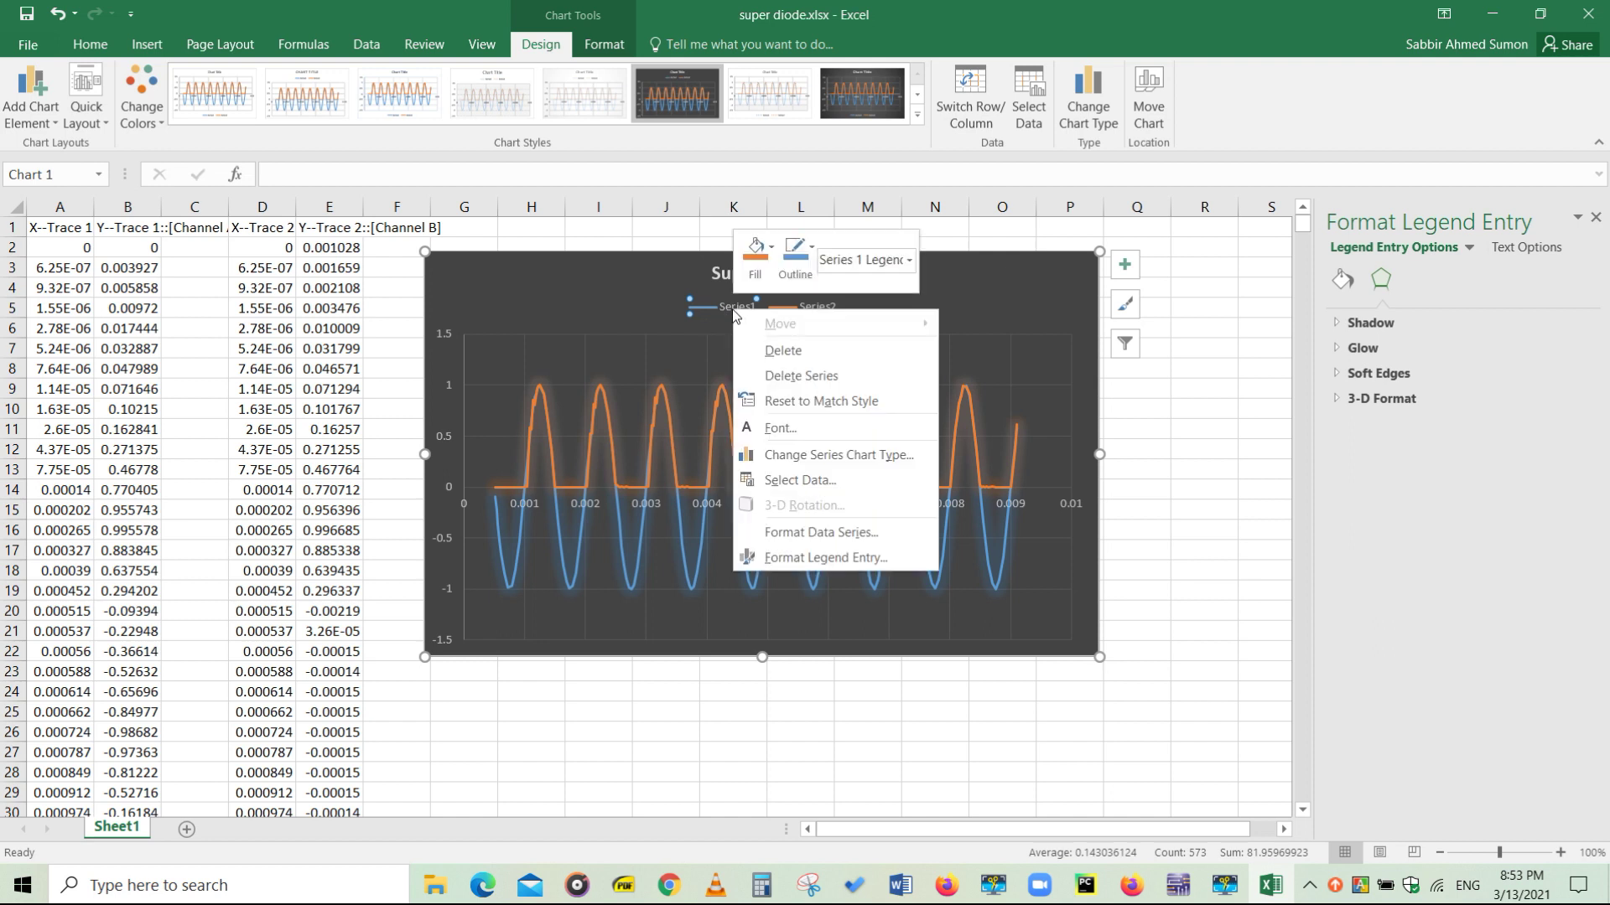
left_click(801, 480)
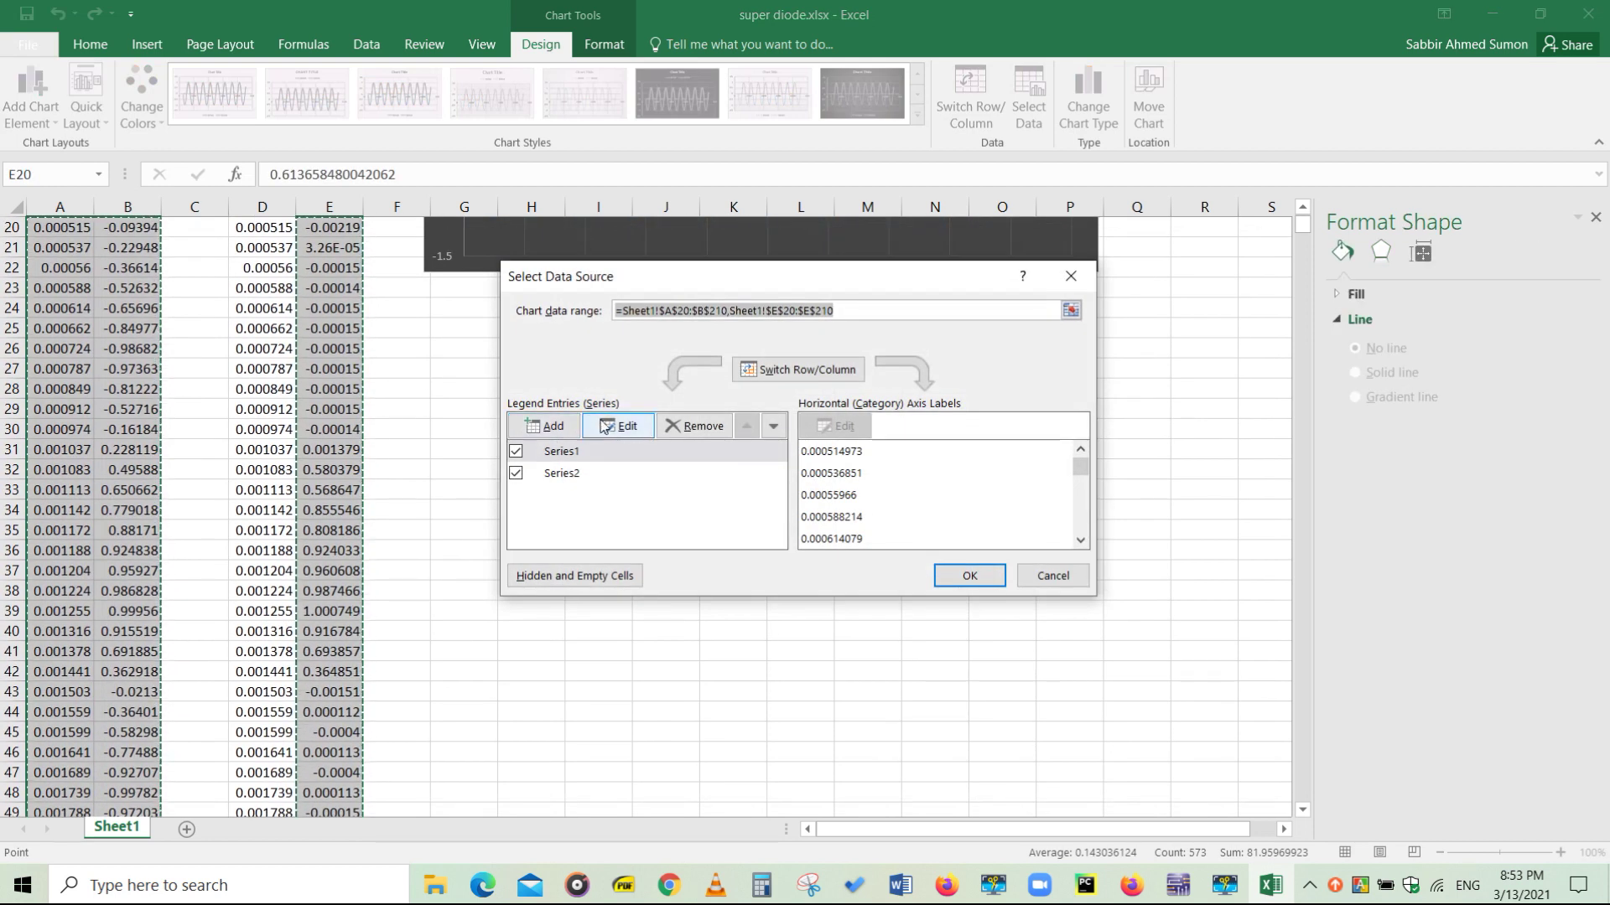
left_click(621, 427)
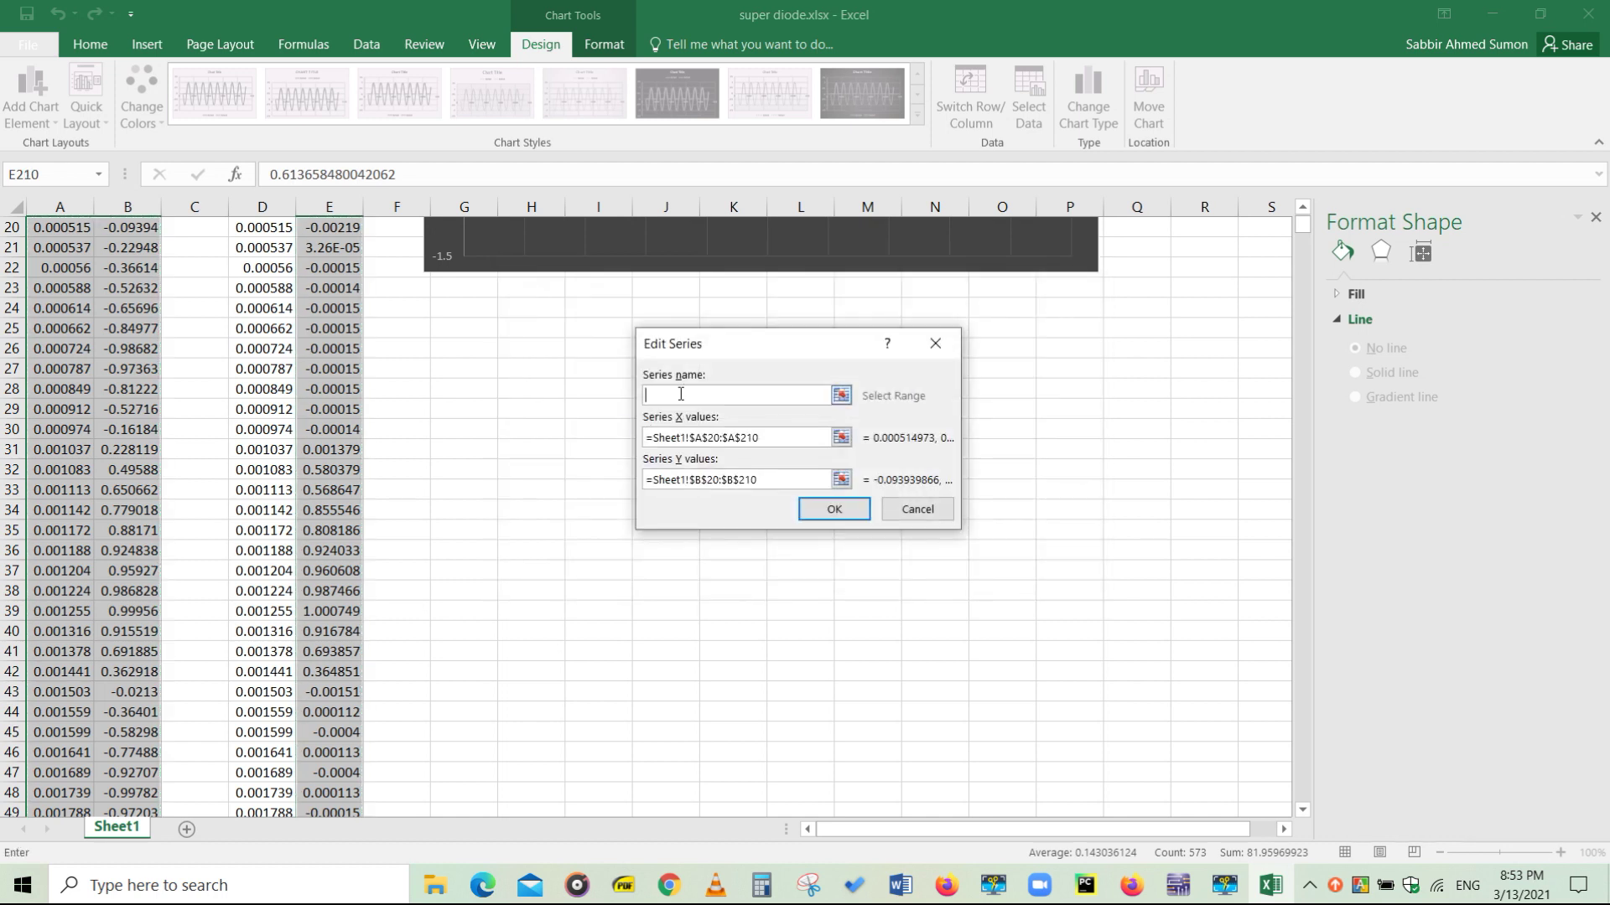
scroll(1212, 375, "up", 5)
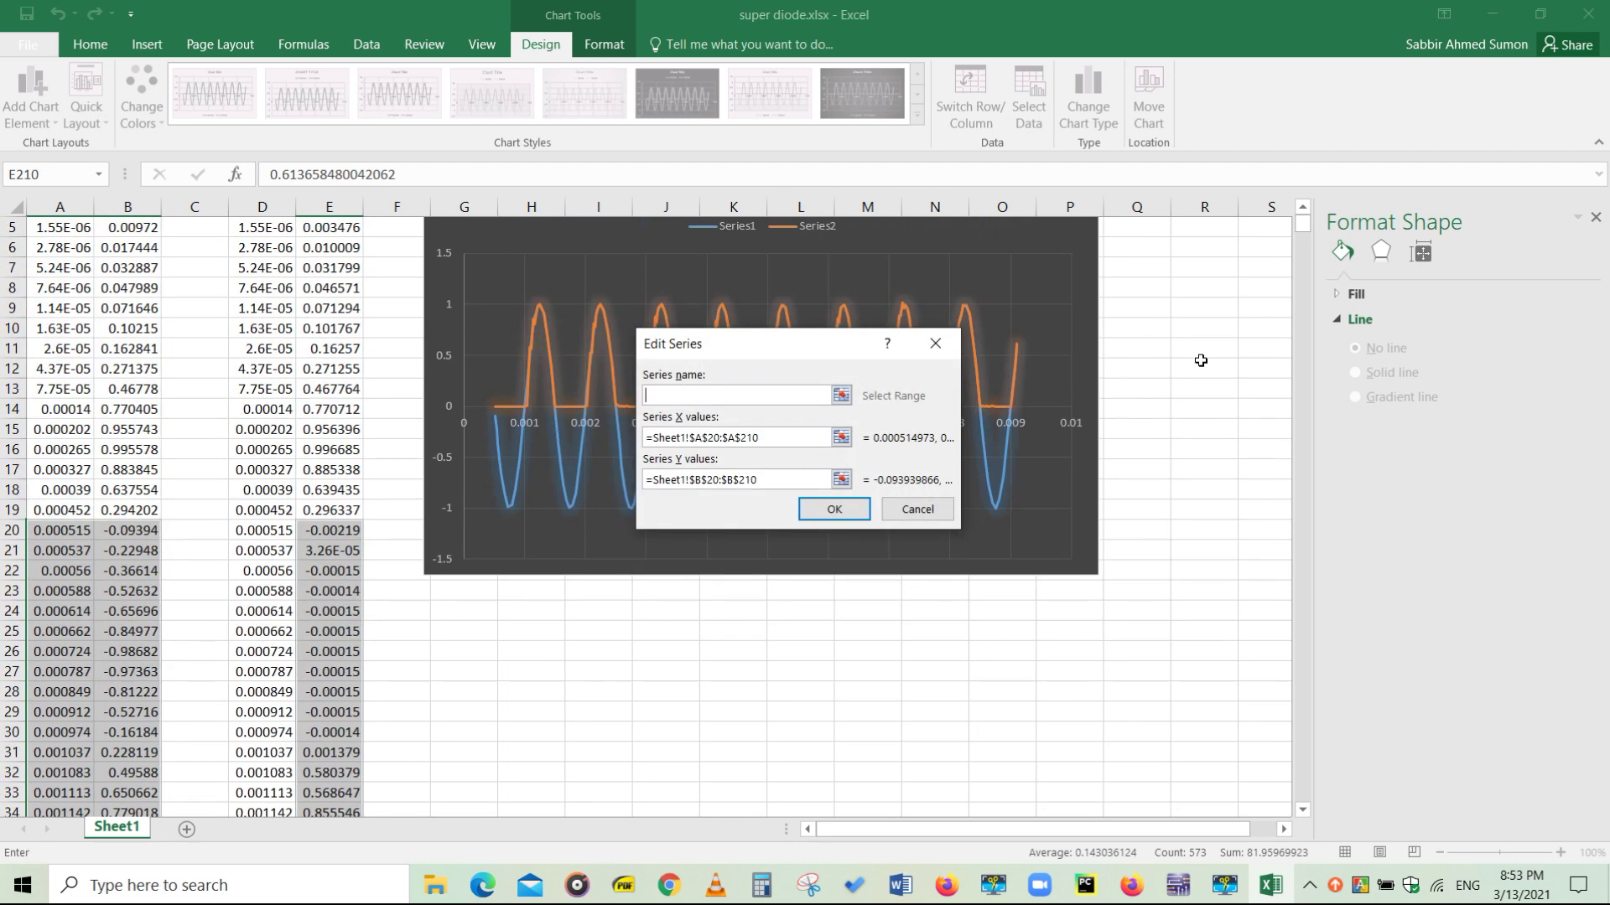
scroll(1201, 360, "up", 1)
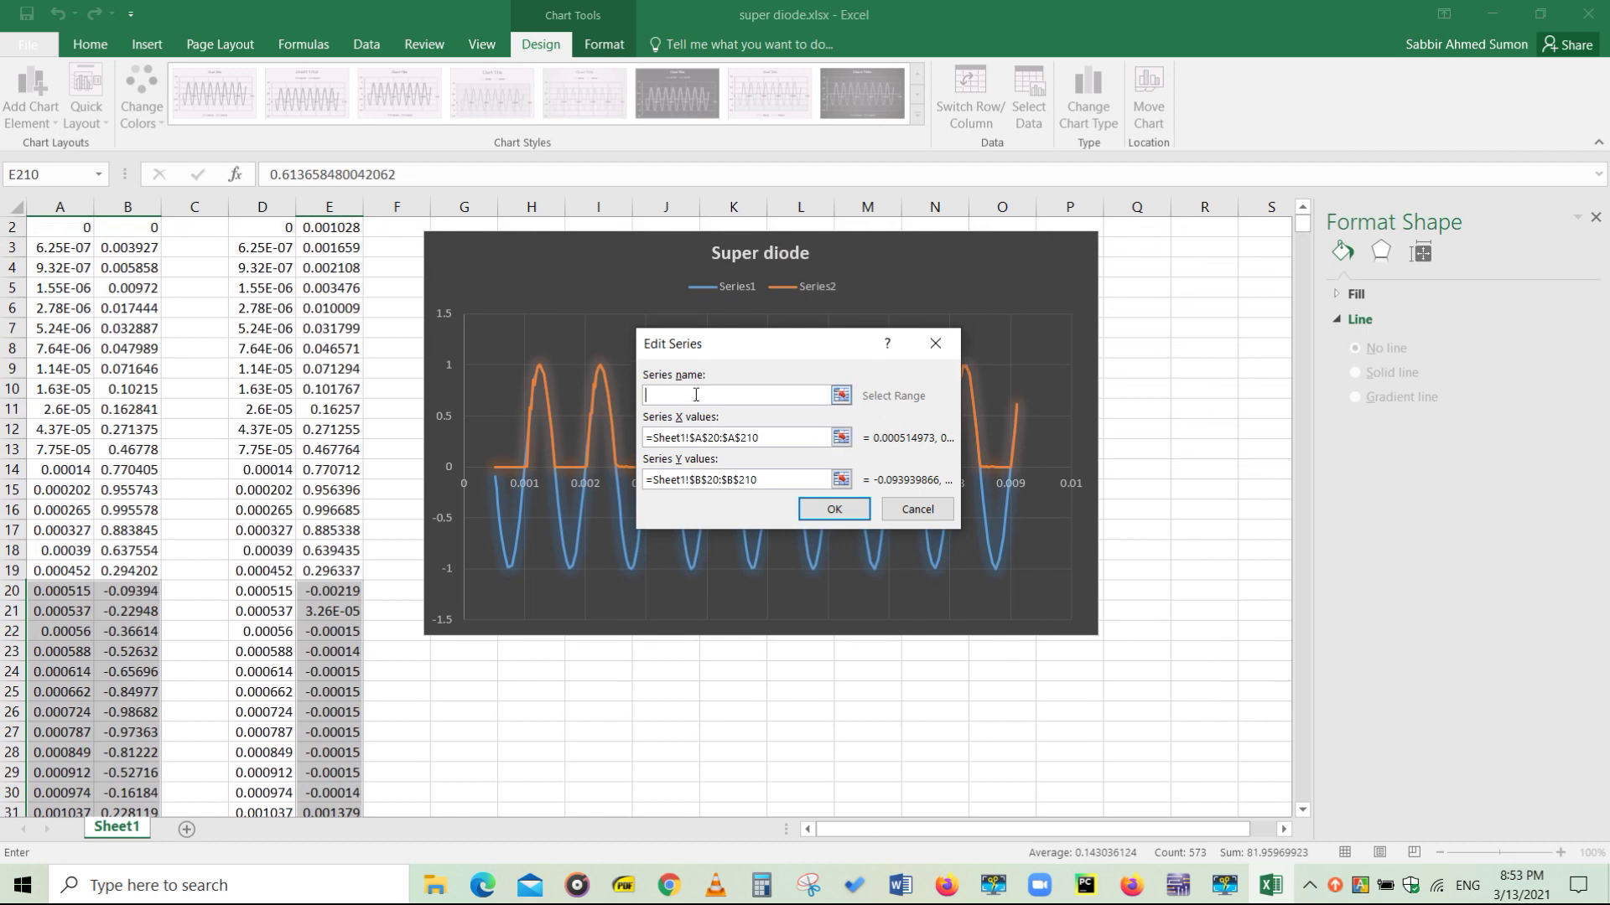
type("Input")
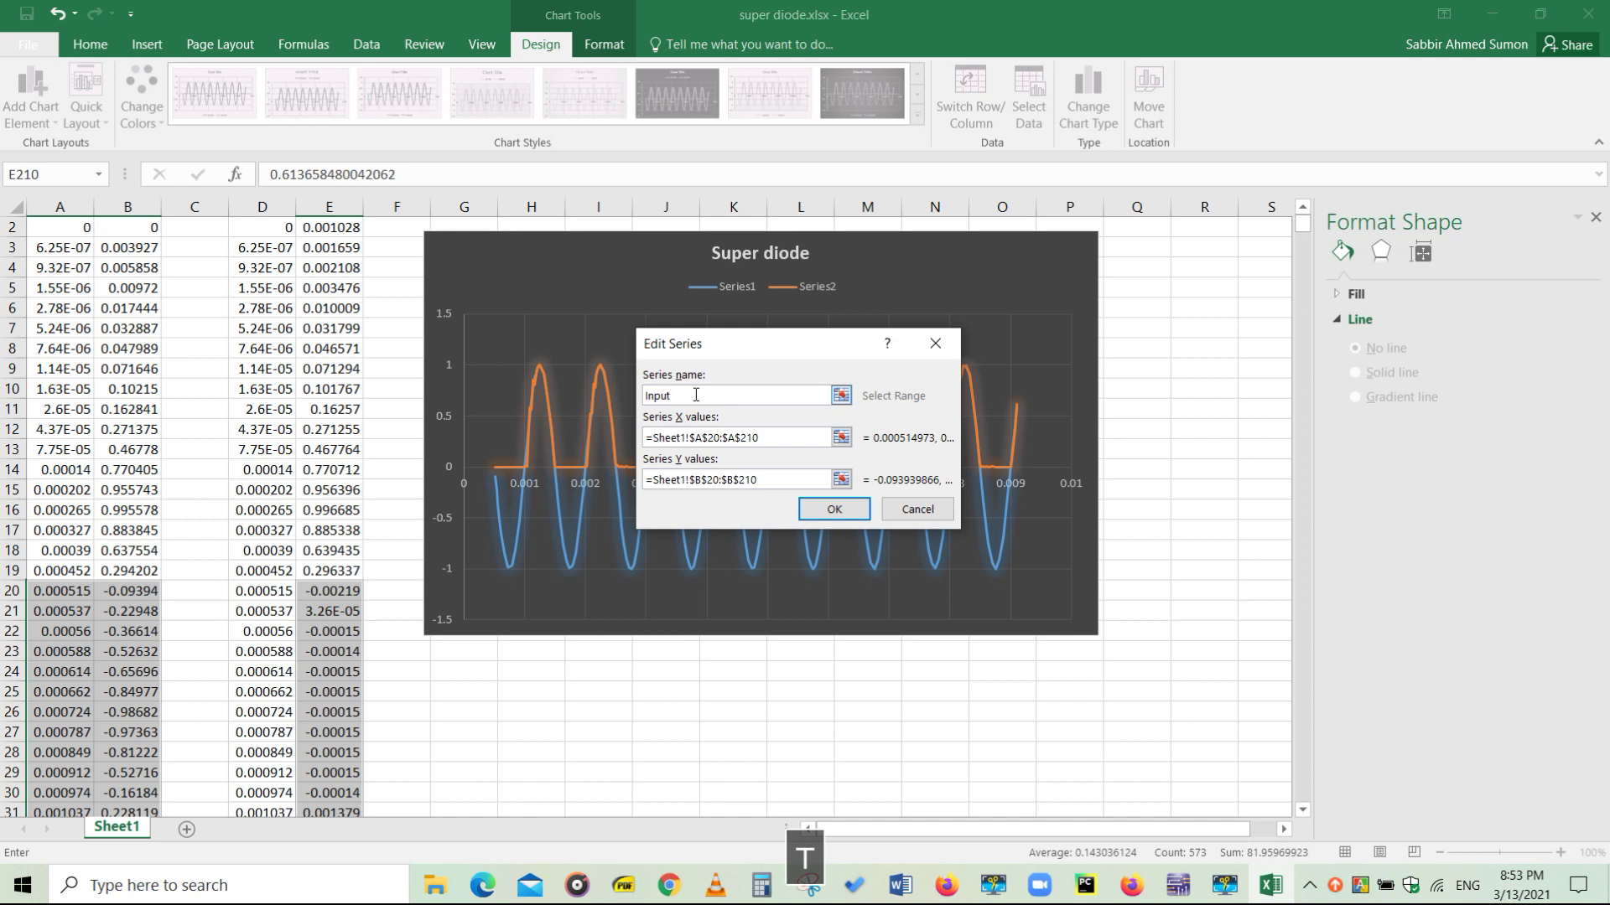
type("+")
key("Left")
key("Left")
key("Left")
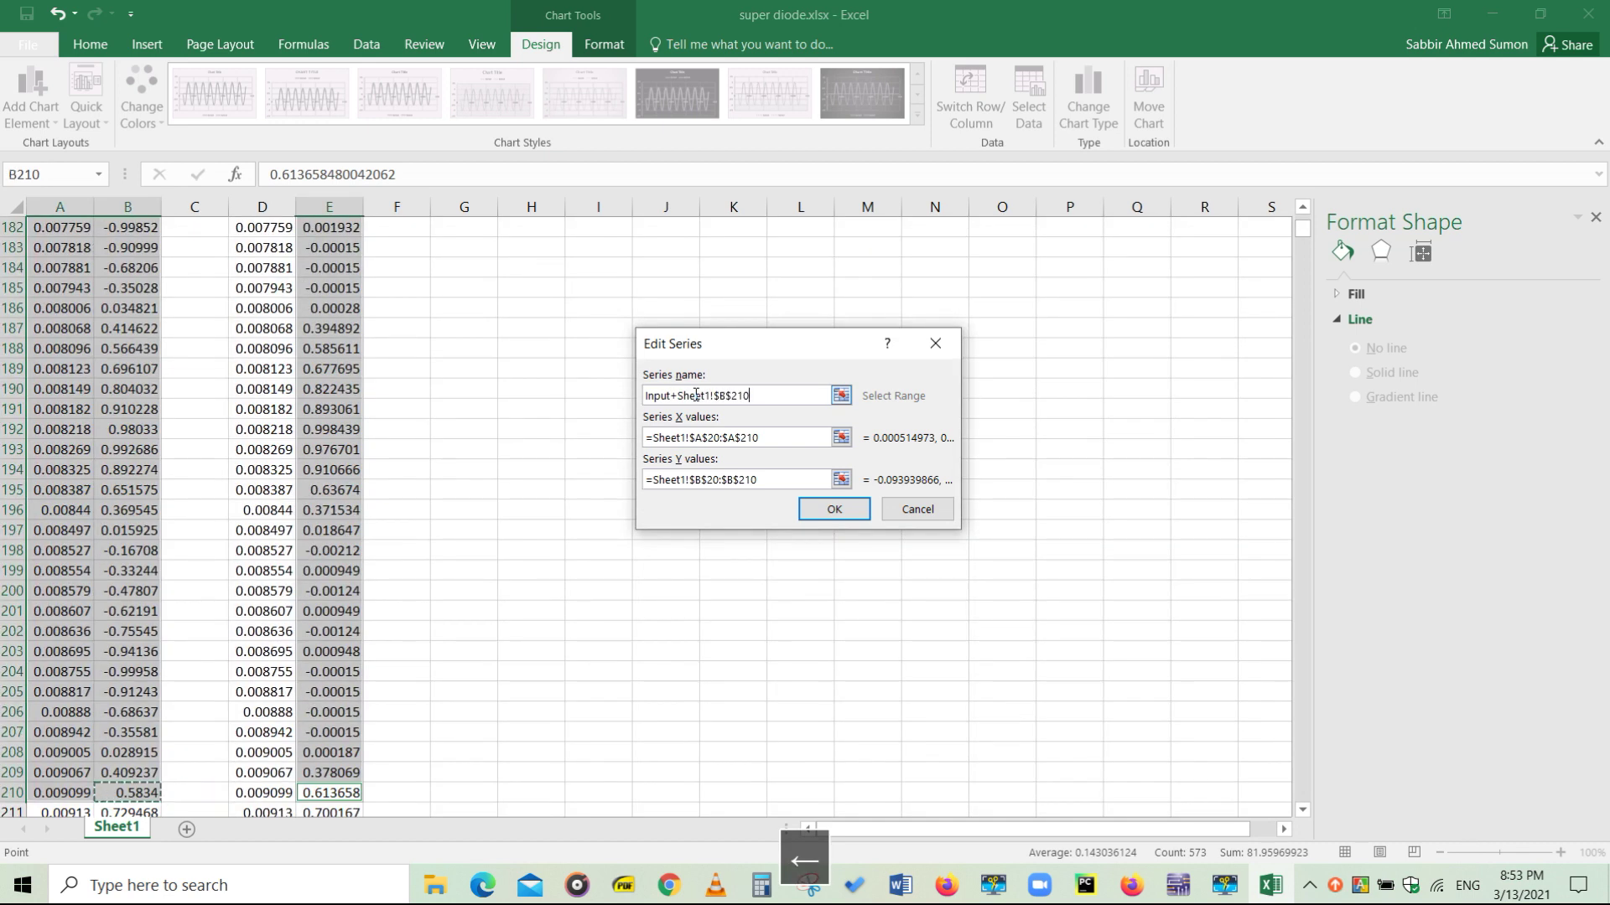
key("BackSpace")
key("BackSpace")
key("BackSpace")
key("BackSpace")
key("BackSpace")
key("BackSpace")
key("BackSpace")
key("BackSpace")
key("BackSpace")
key("BackSpace")
key("BackSpace")
key("BackSpace")
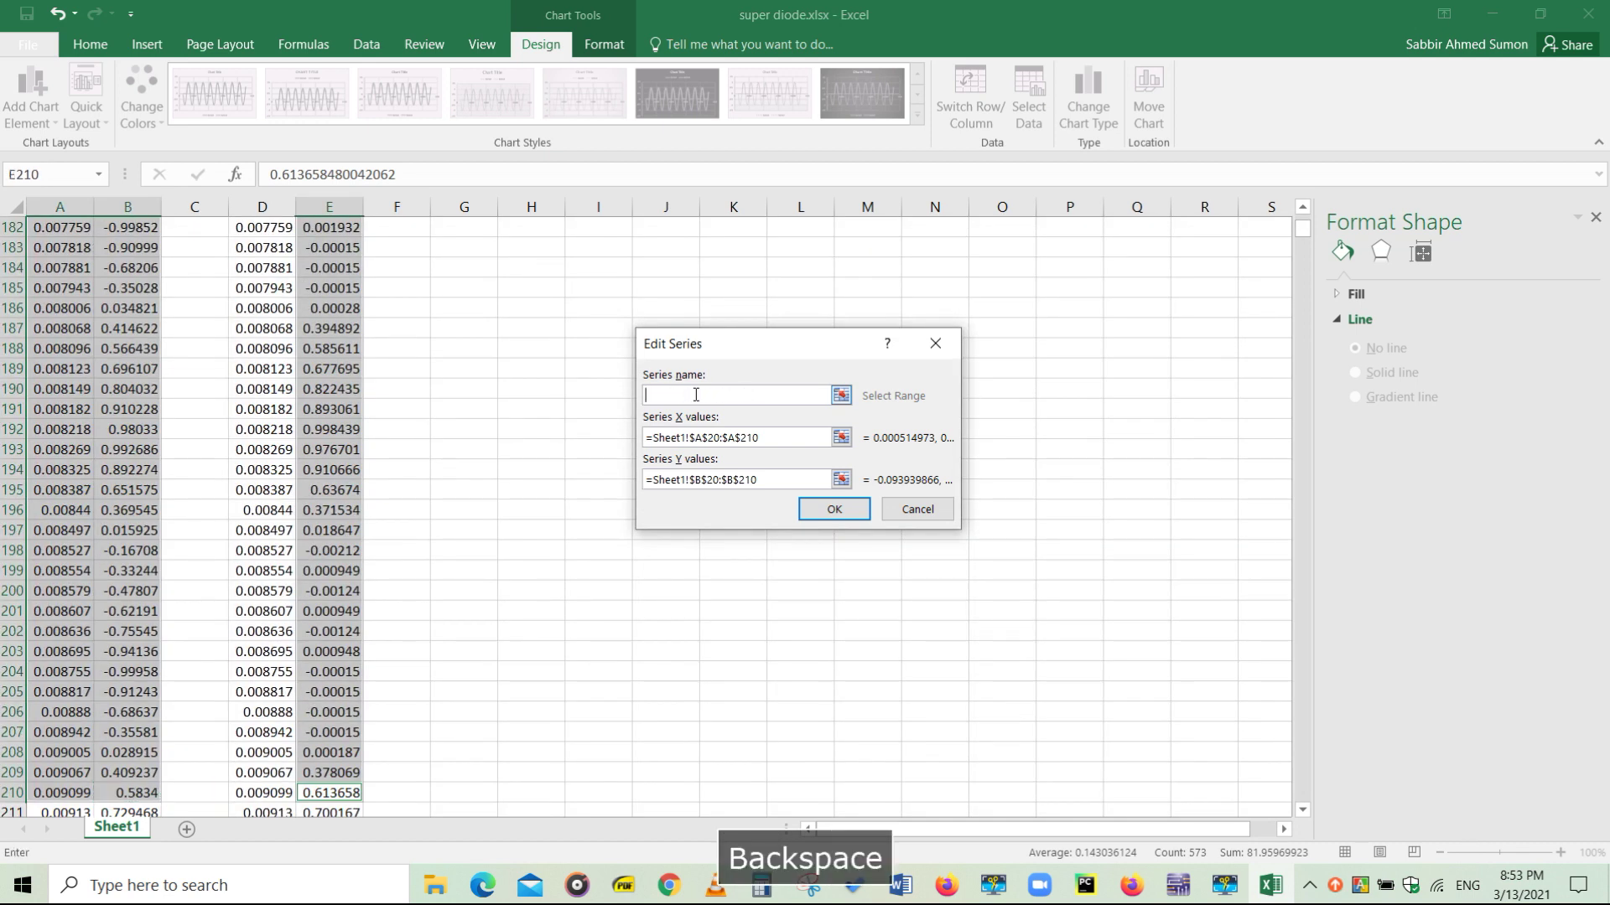
Name the first series "Input" and Series2 "OUtput", and apply the data source changes to the chart.
type("Input")
key("Return")
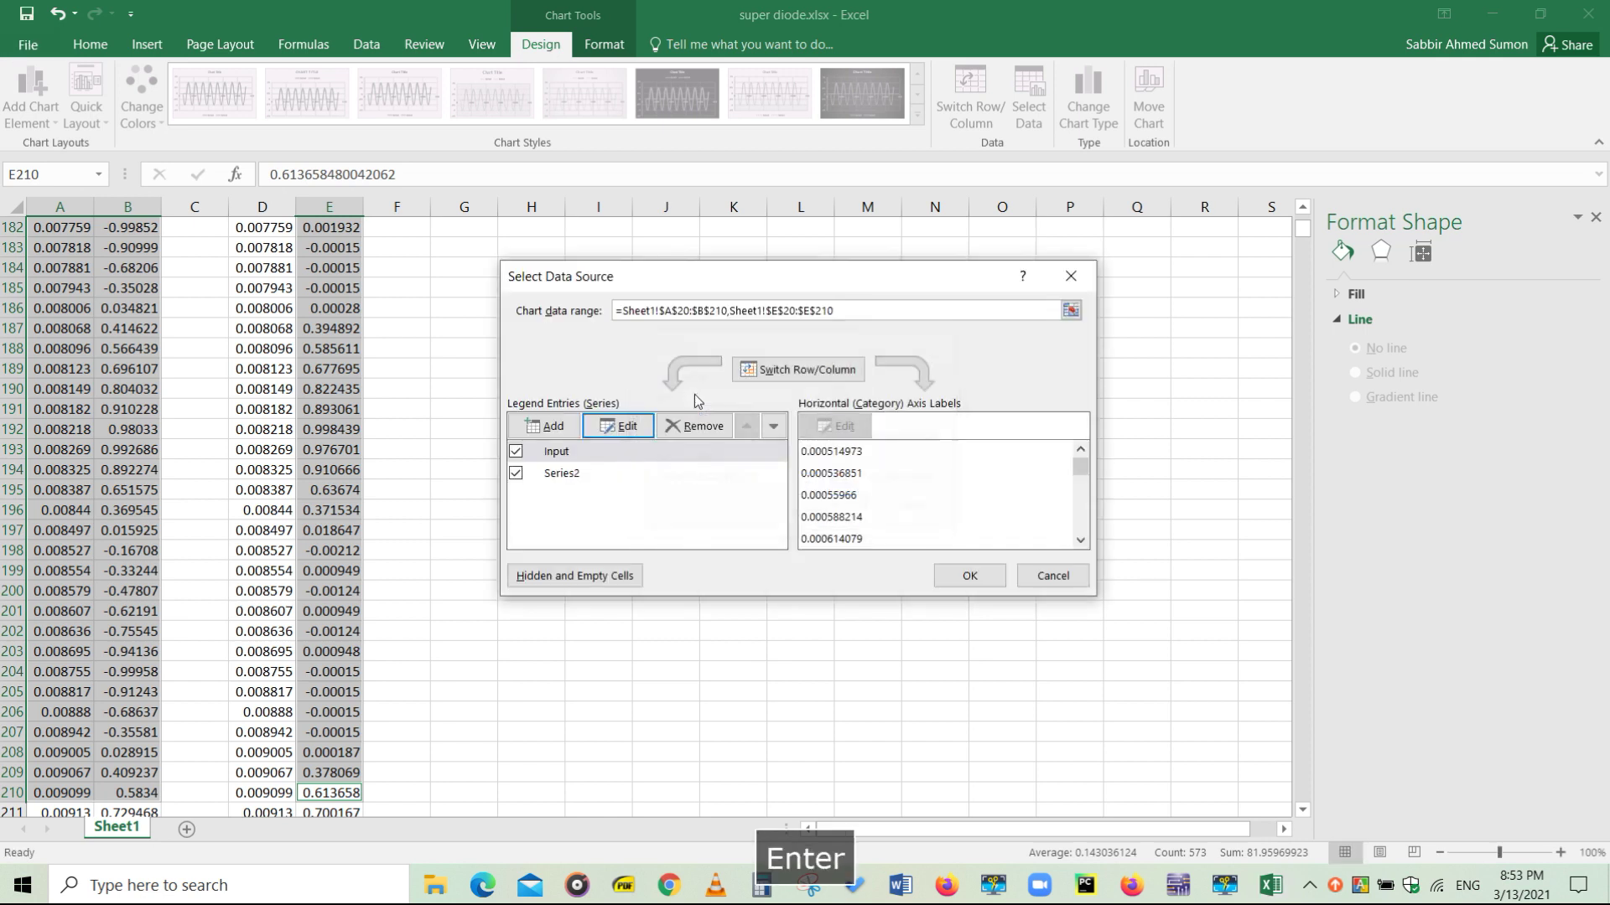
left_click(553, 474)
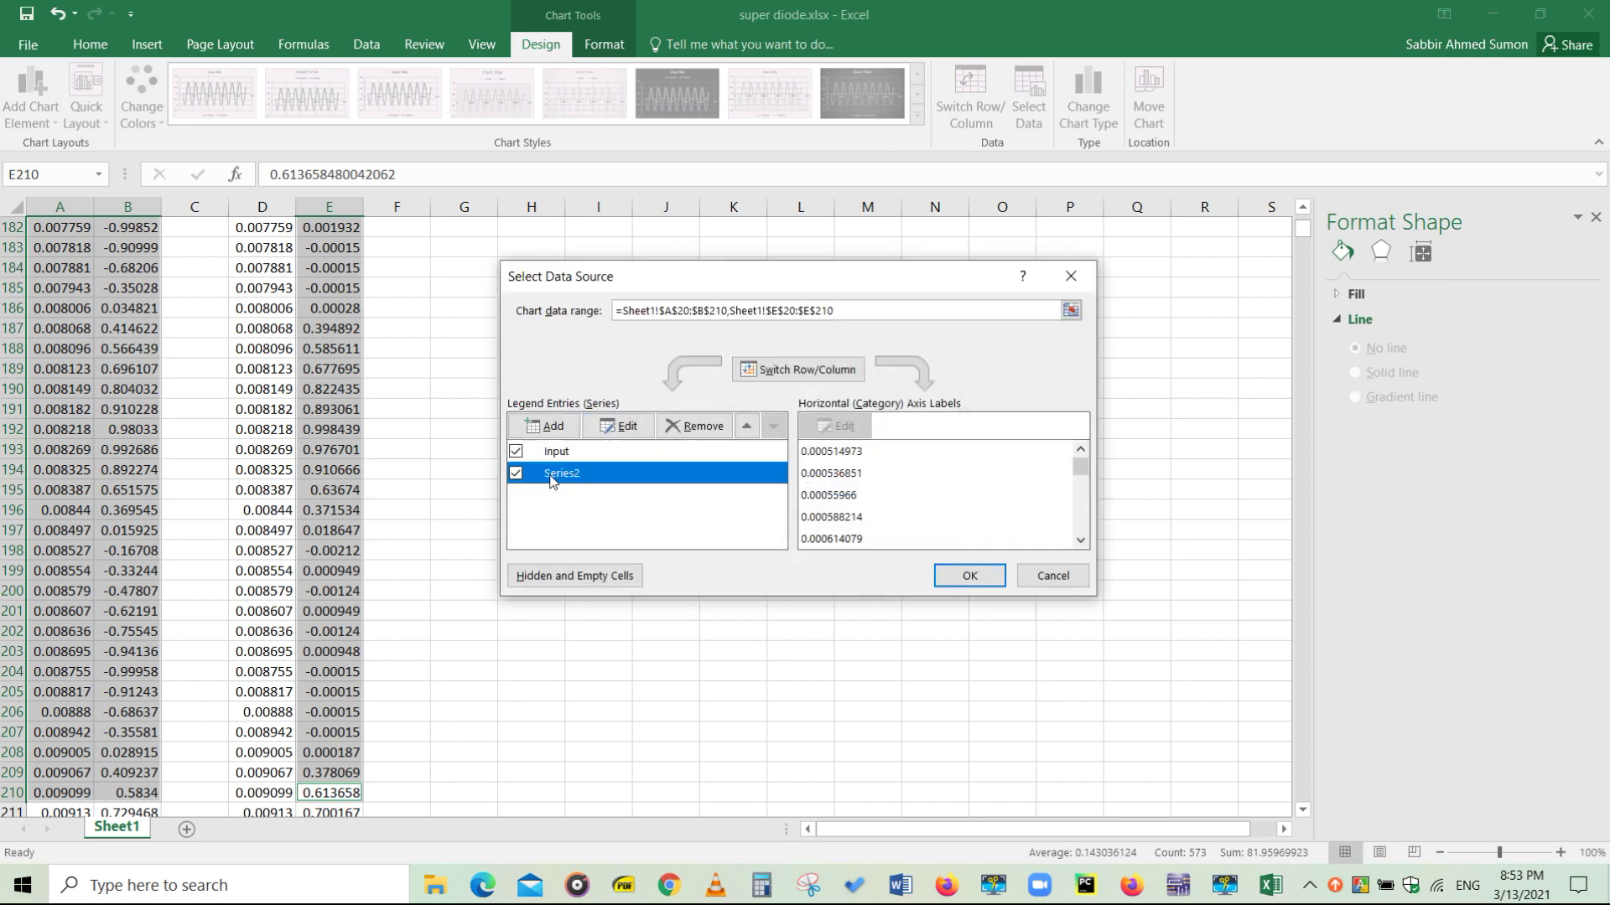
left_click(619, 426)
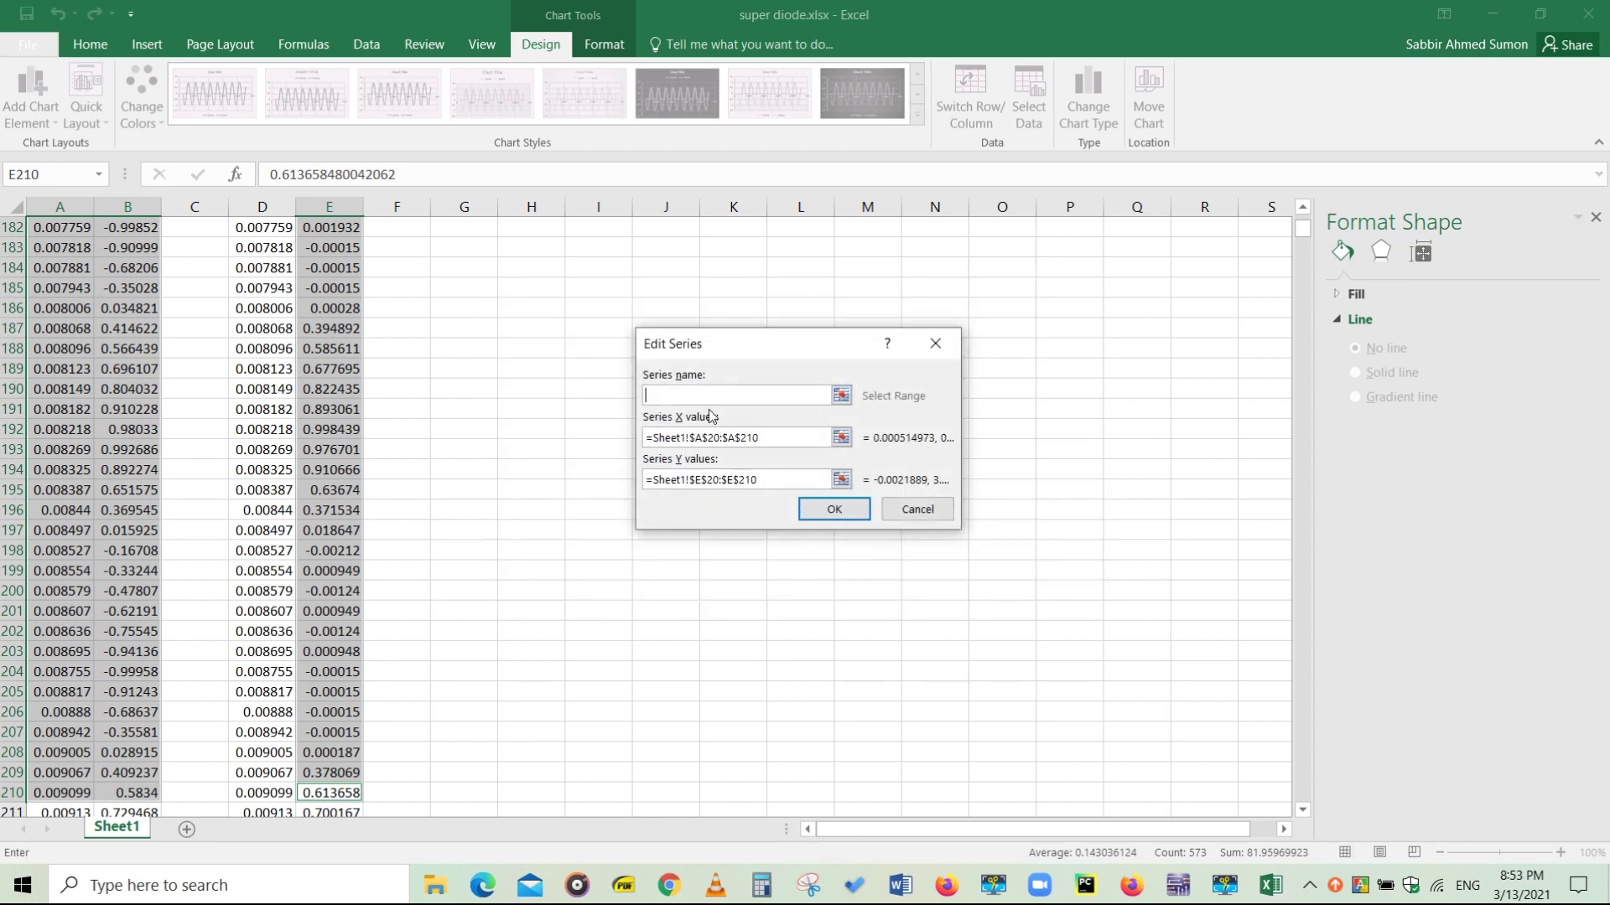
type("OUtput")
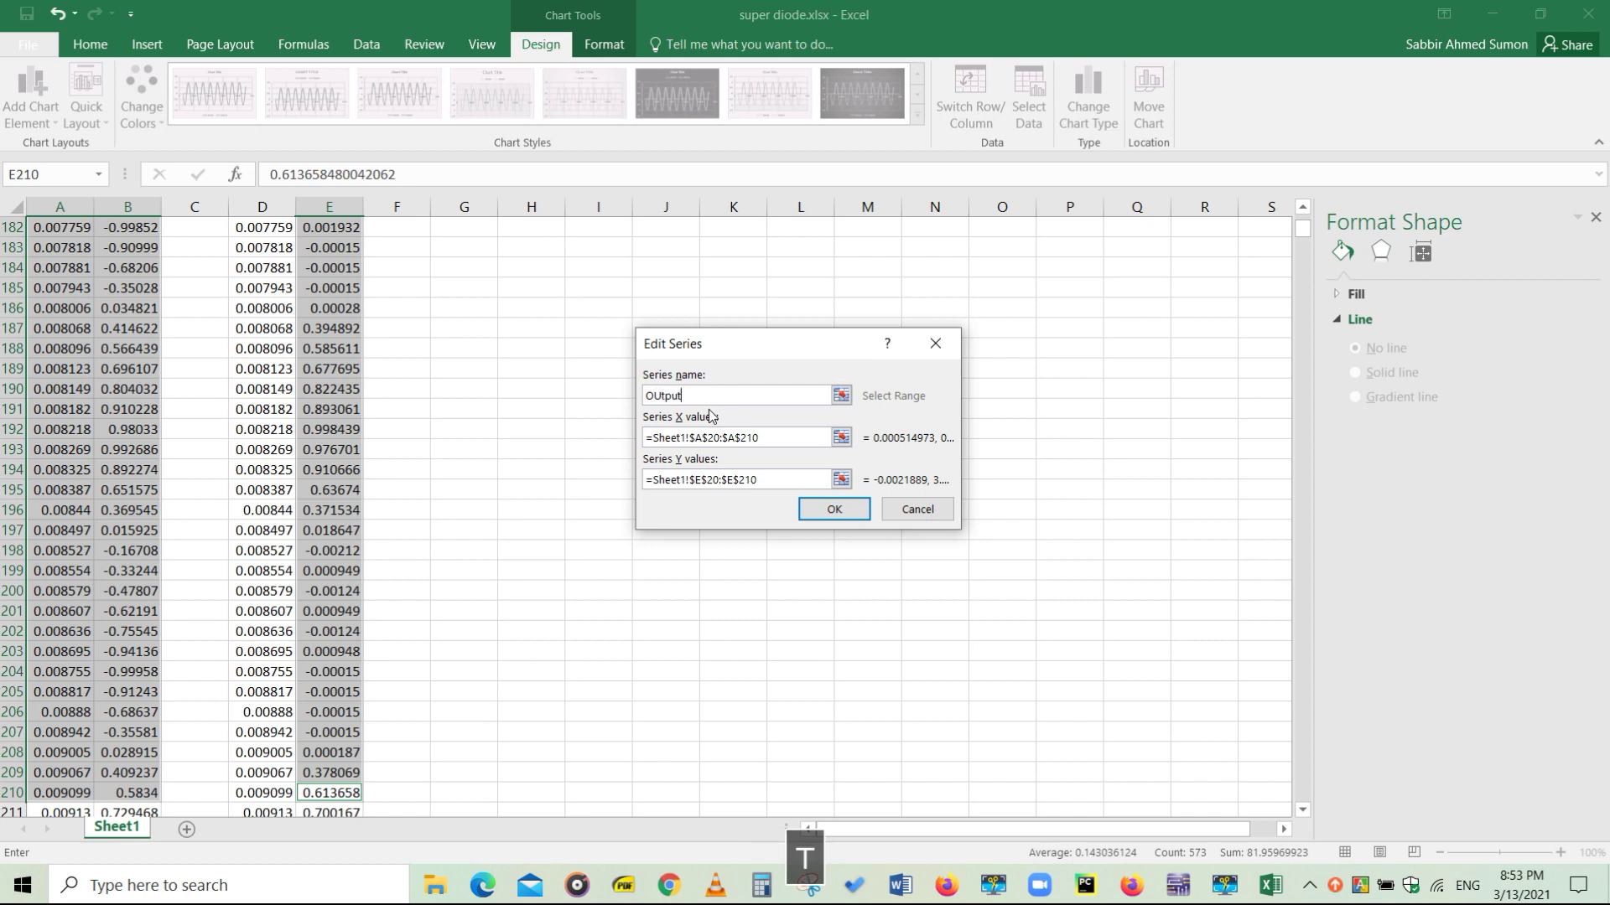
key("Return")
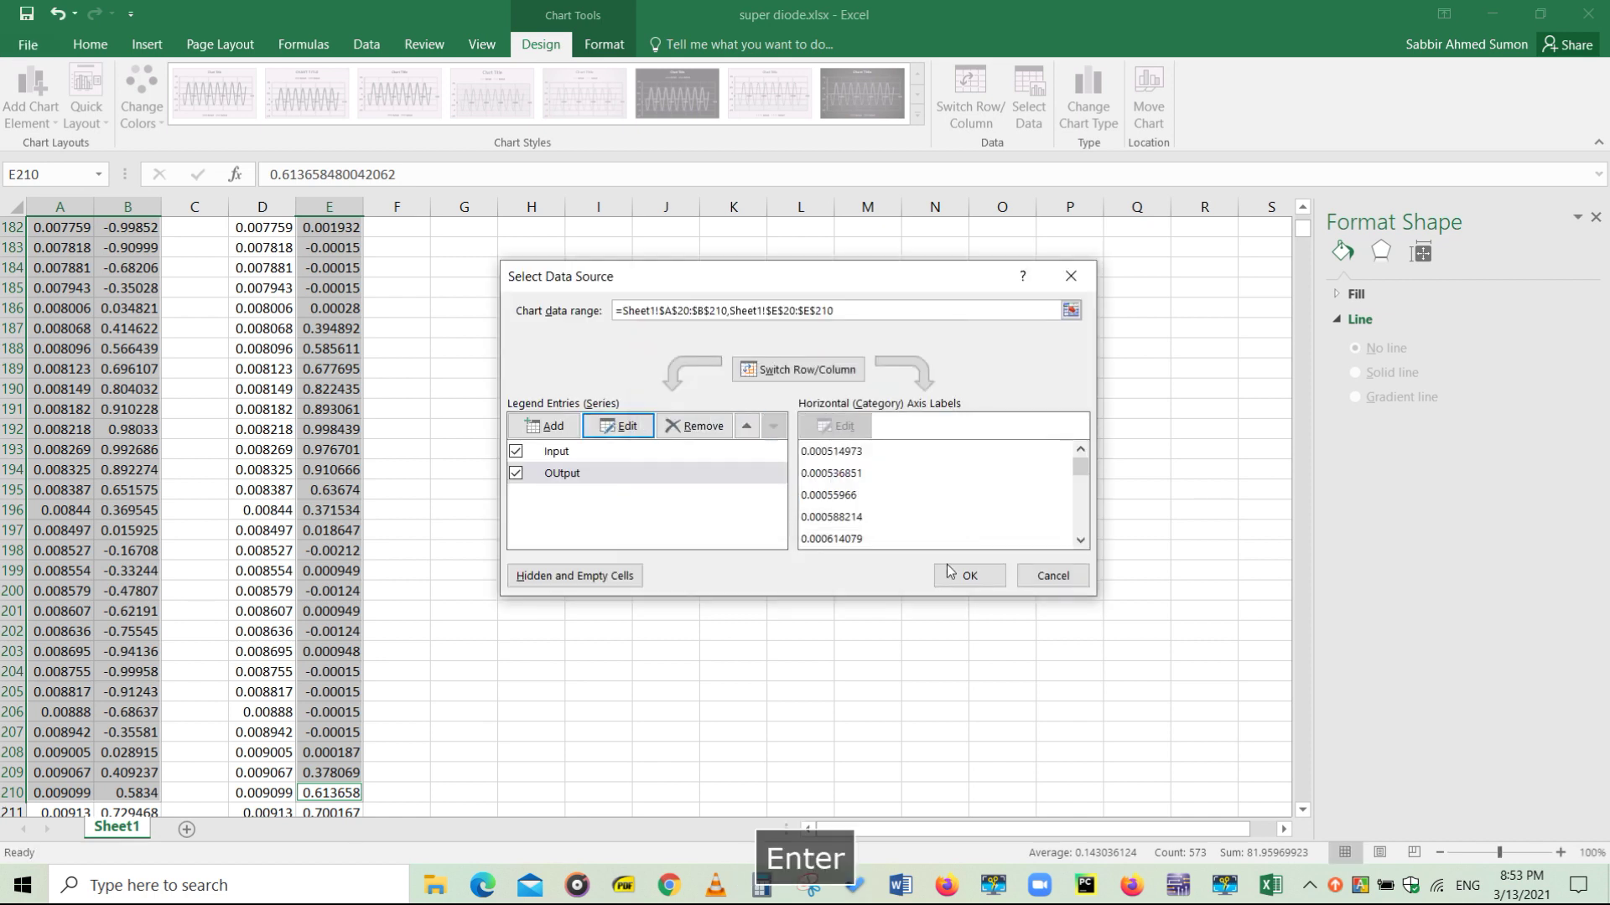
left_click(955, 572)
scroll(972, 562, "up", 18)
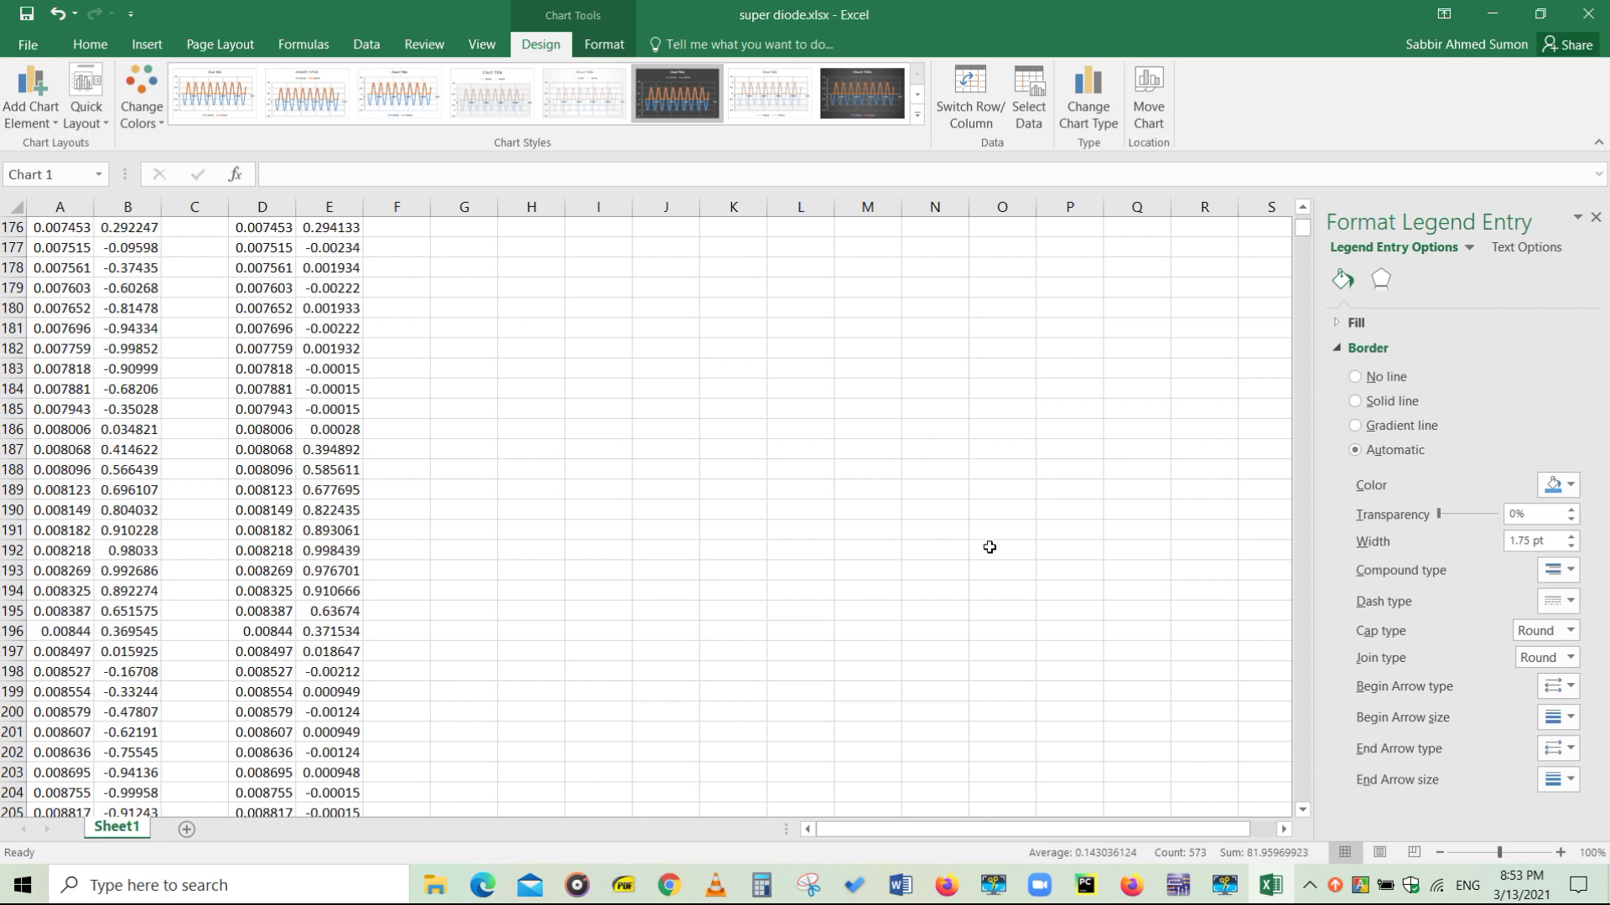
scroll(990, 557, "up", 20)
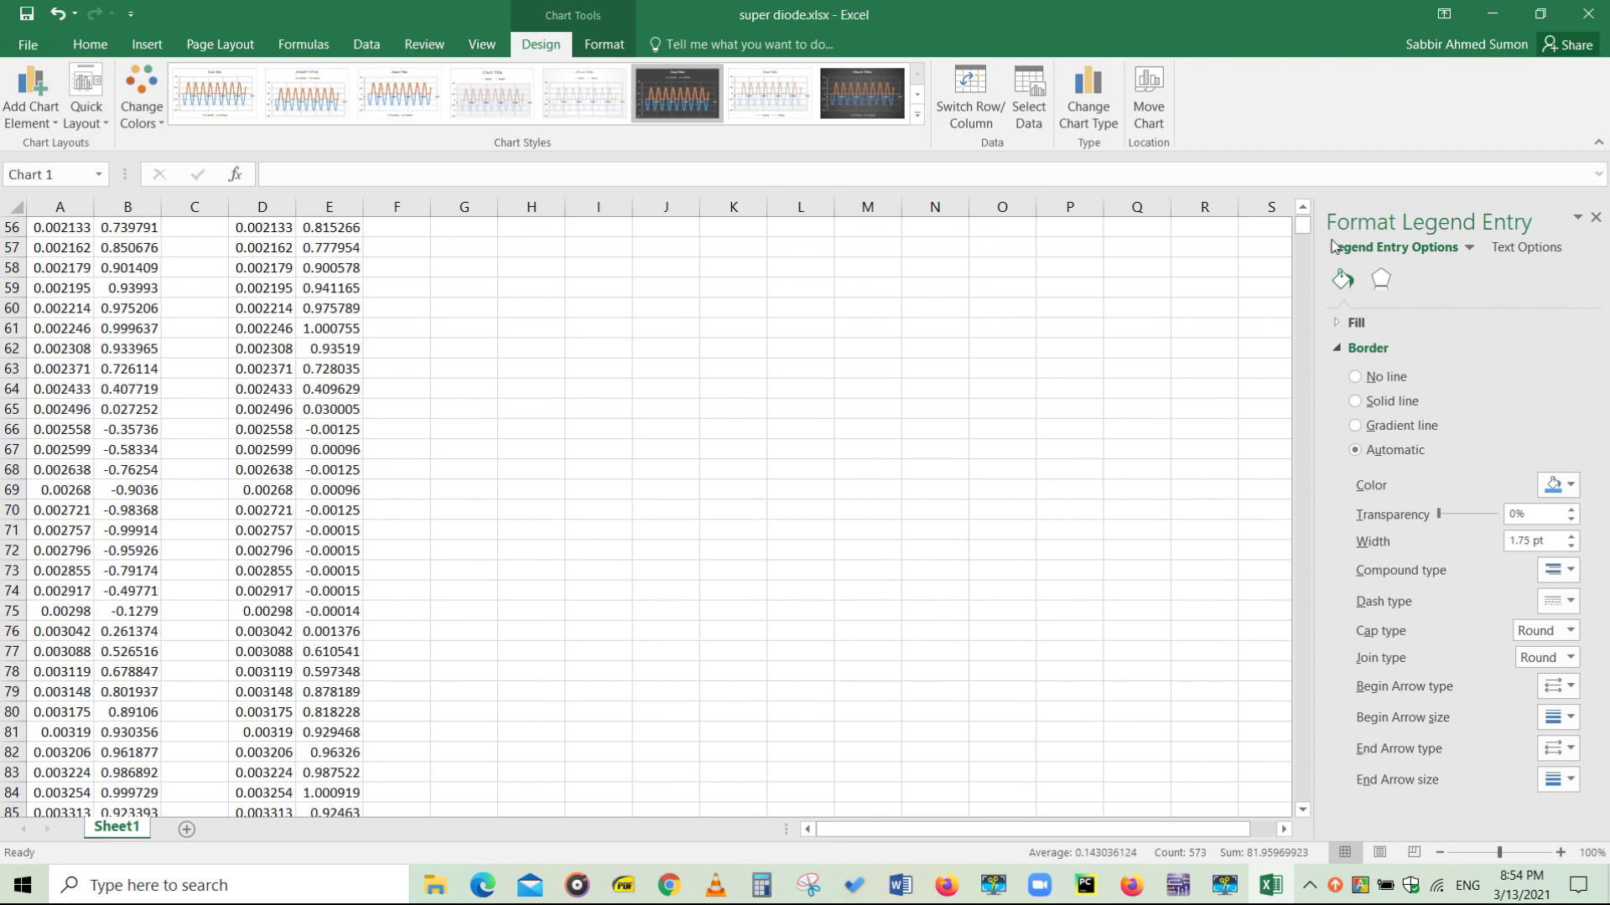
left_click_drag(1305, 239, 1305, 220)
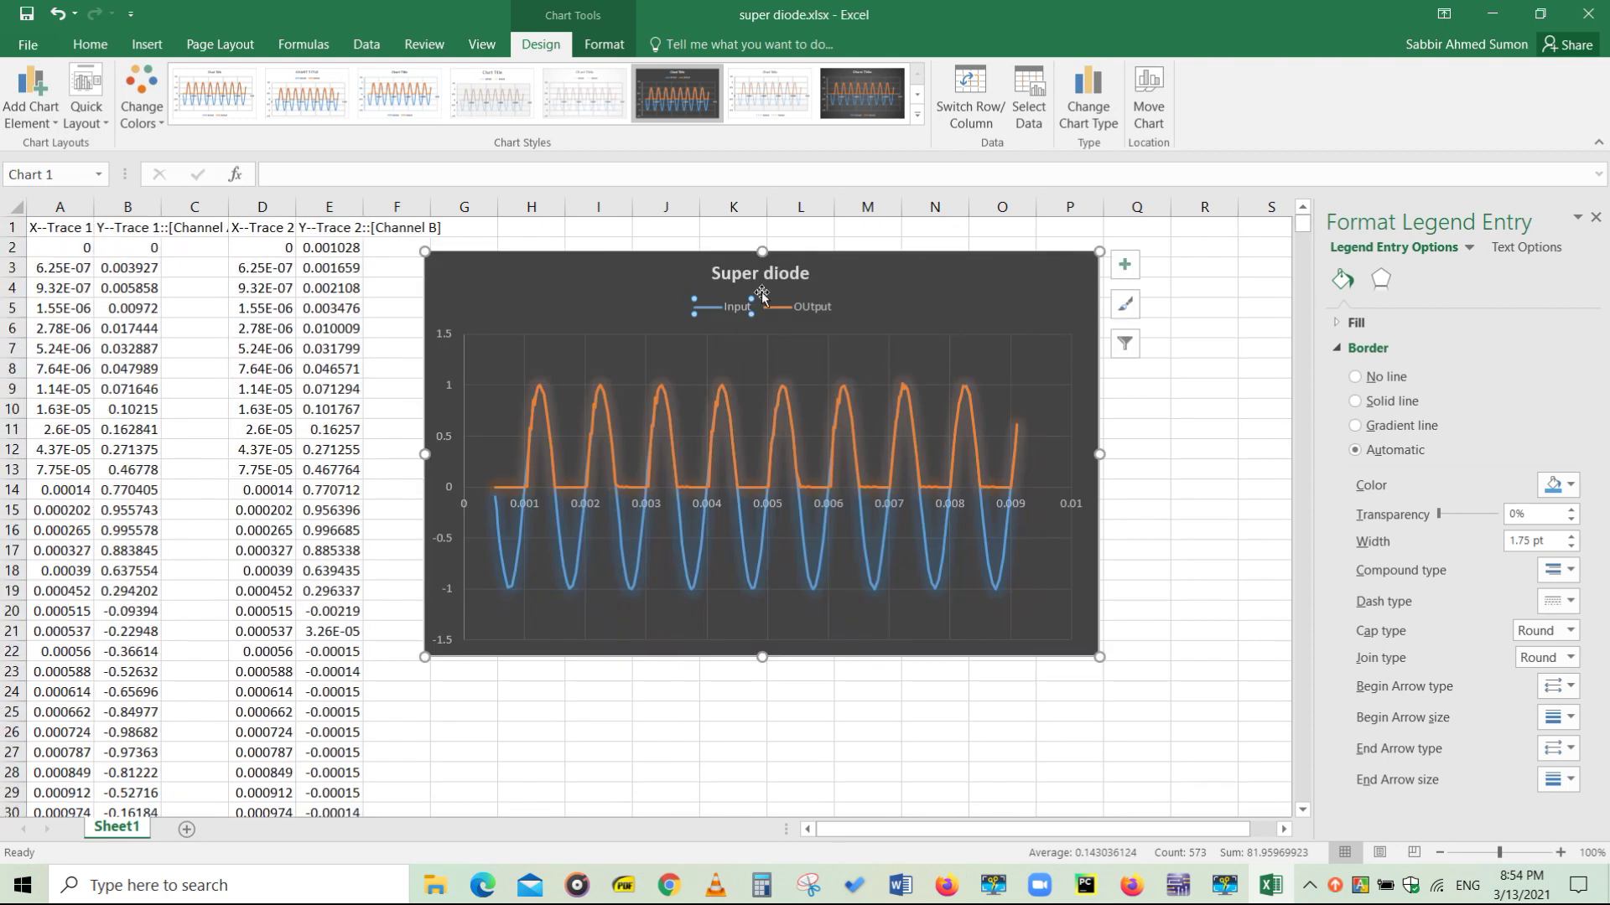
left_click(930, 322)
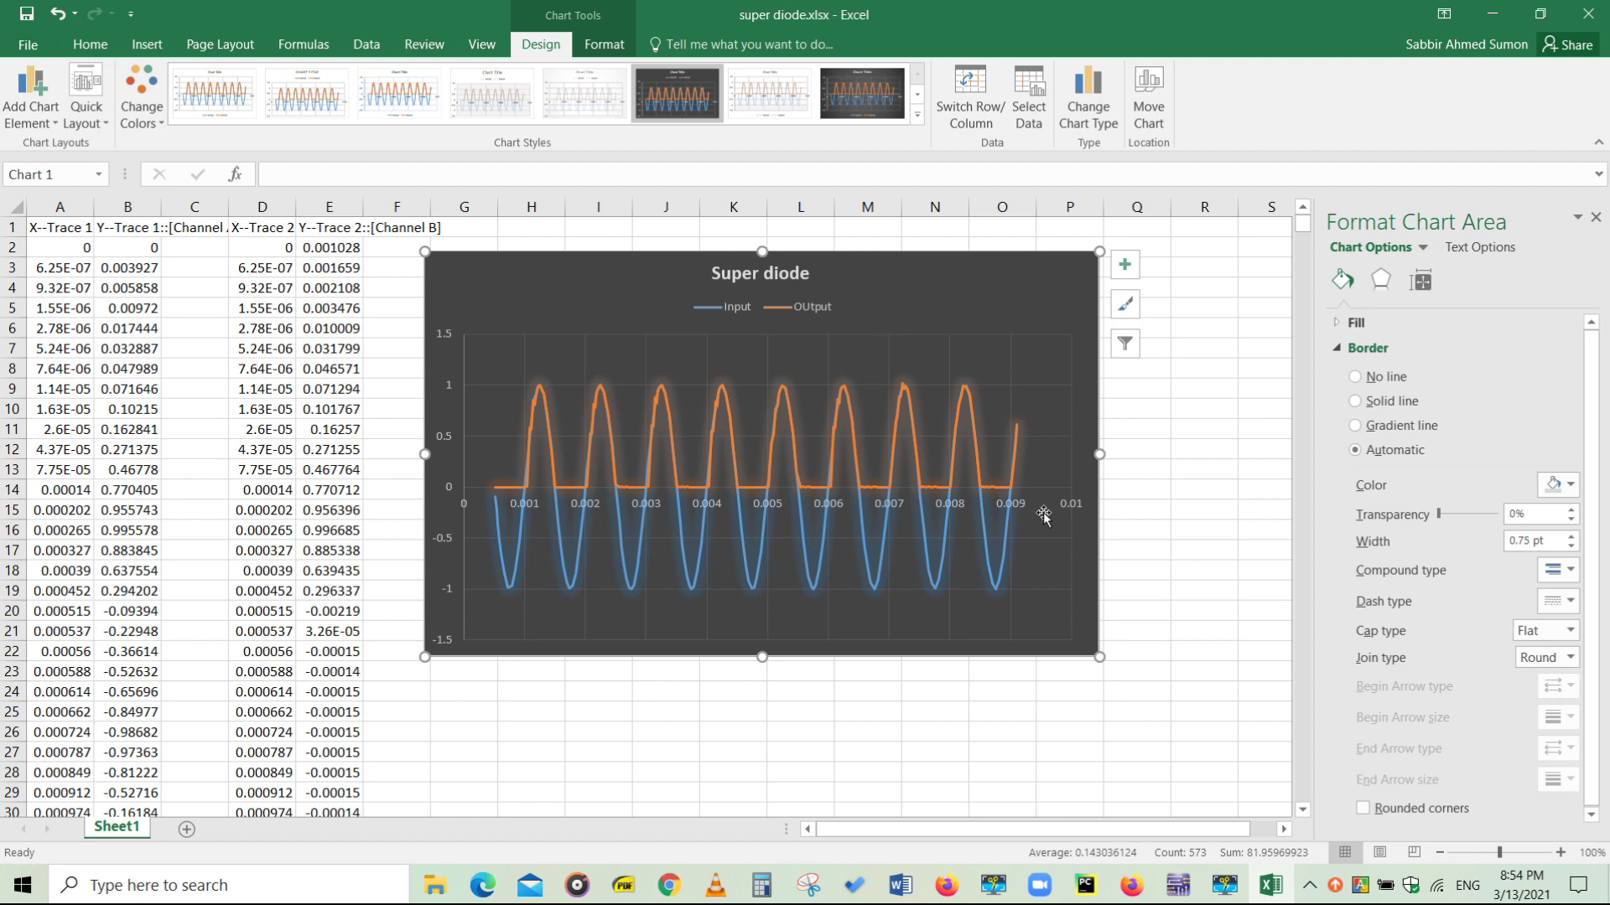